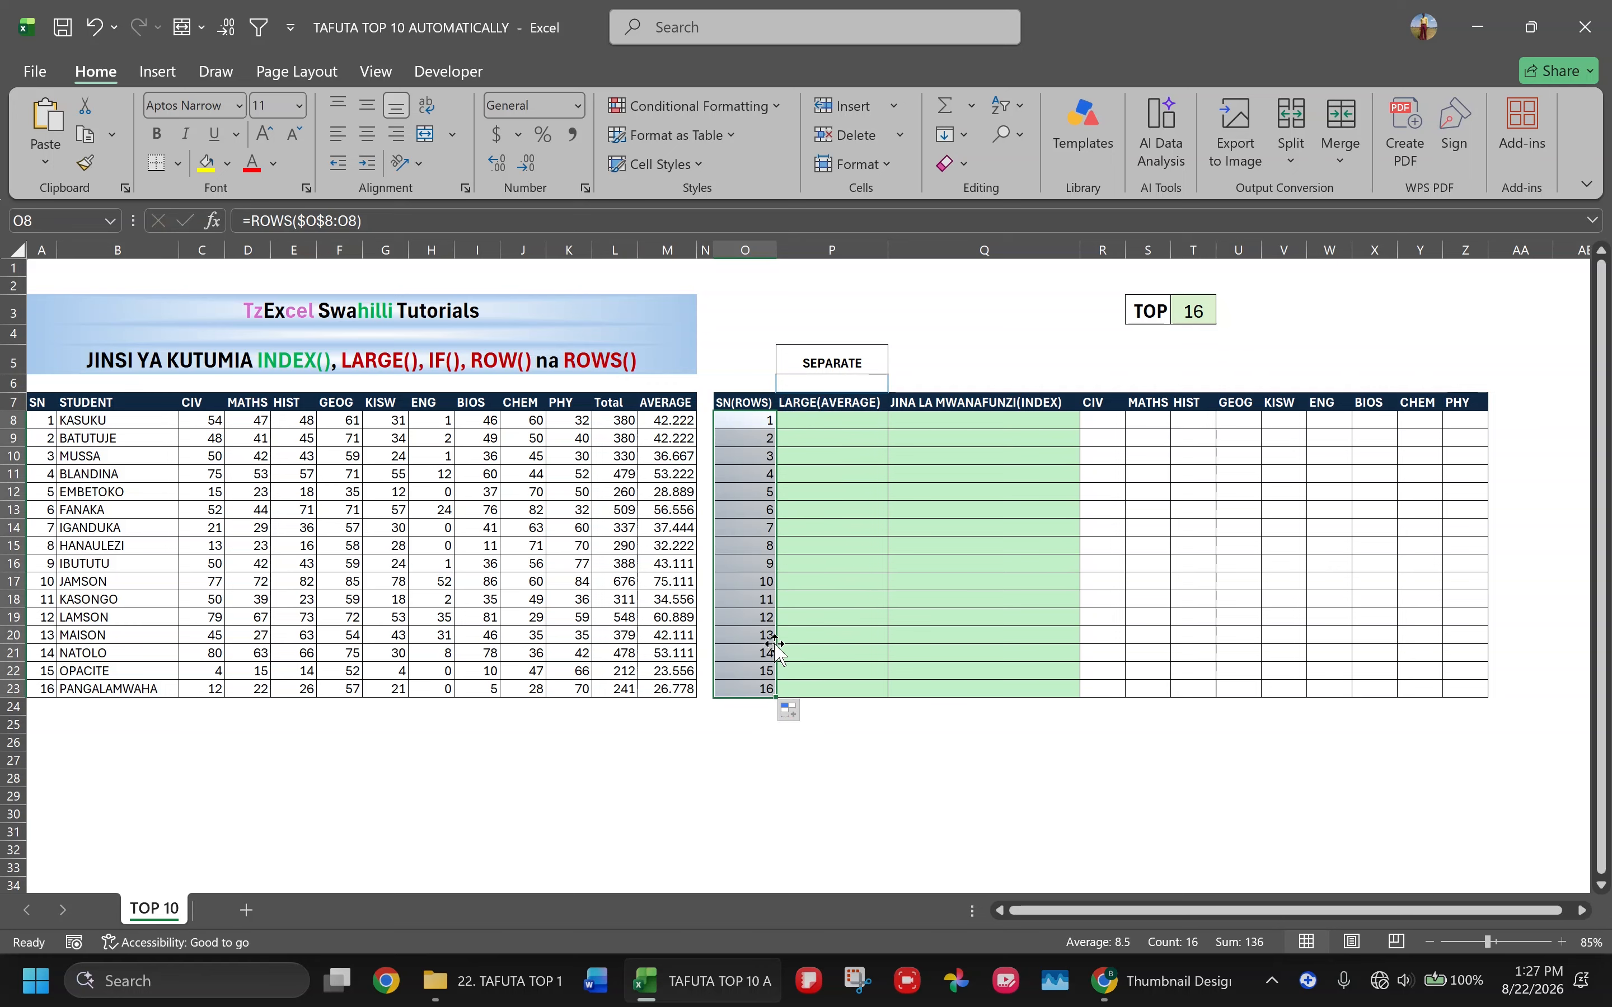
Step: Enter =LARGE($M$8:$M$23,O8) in P8, the first cell of the LARGE(AVERAGE) column
click(810, 413)
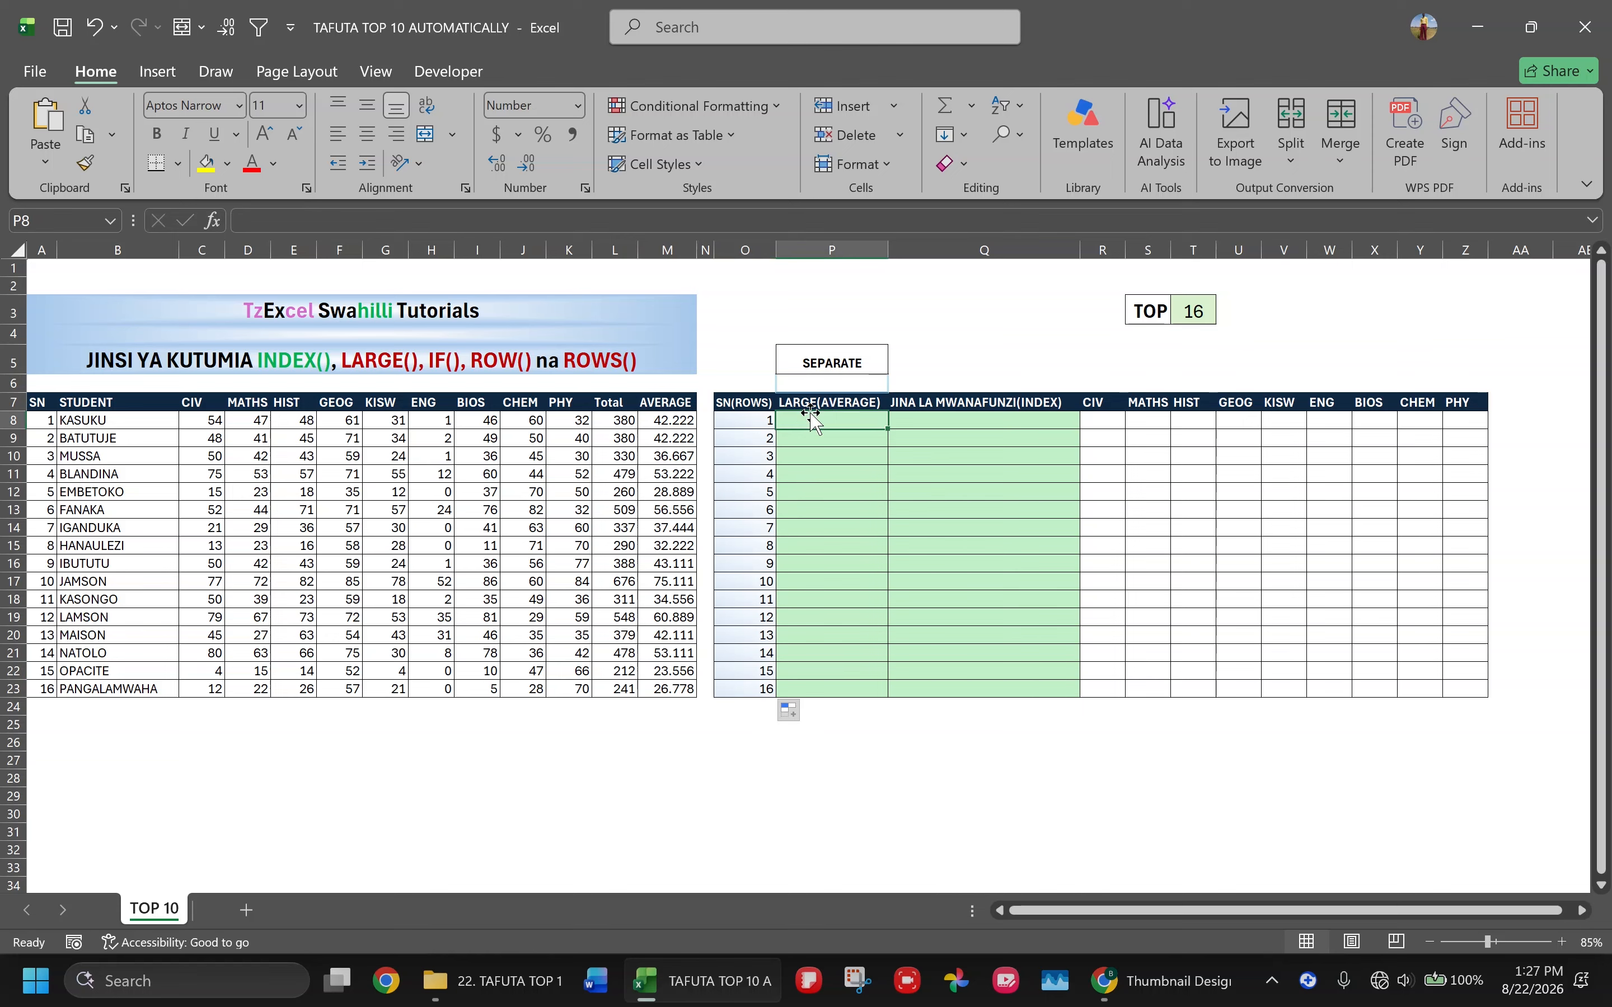
text(=)
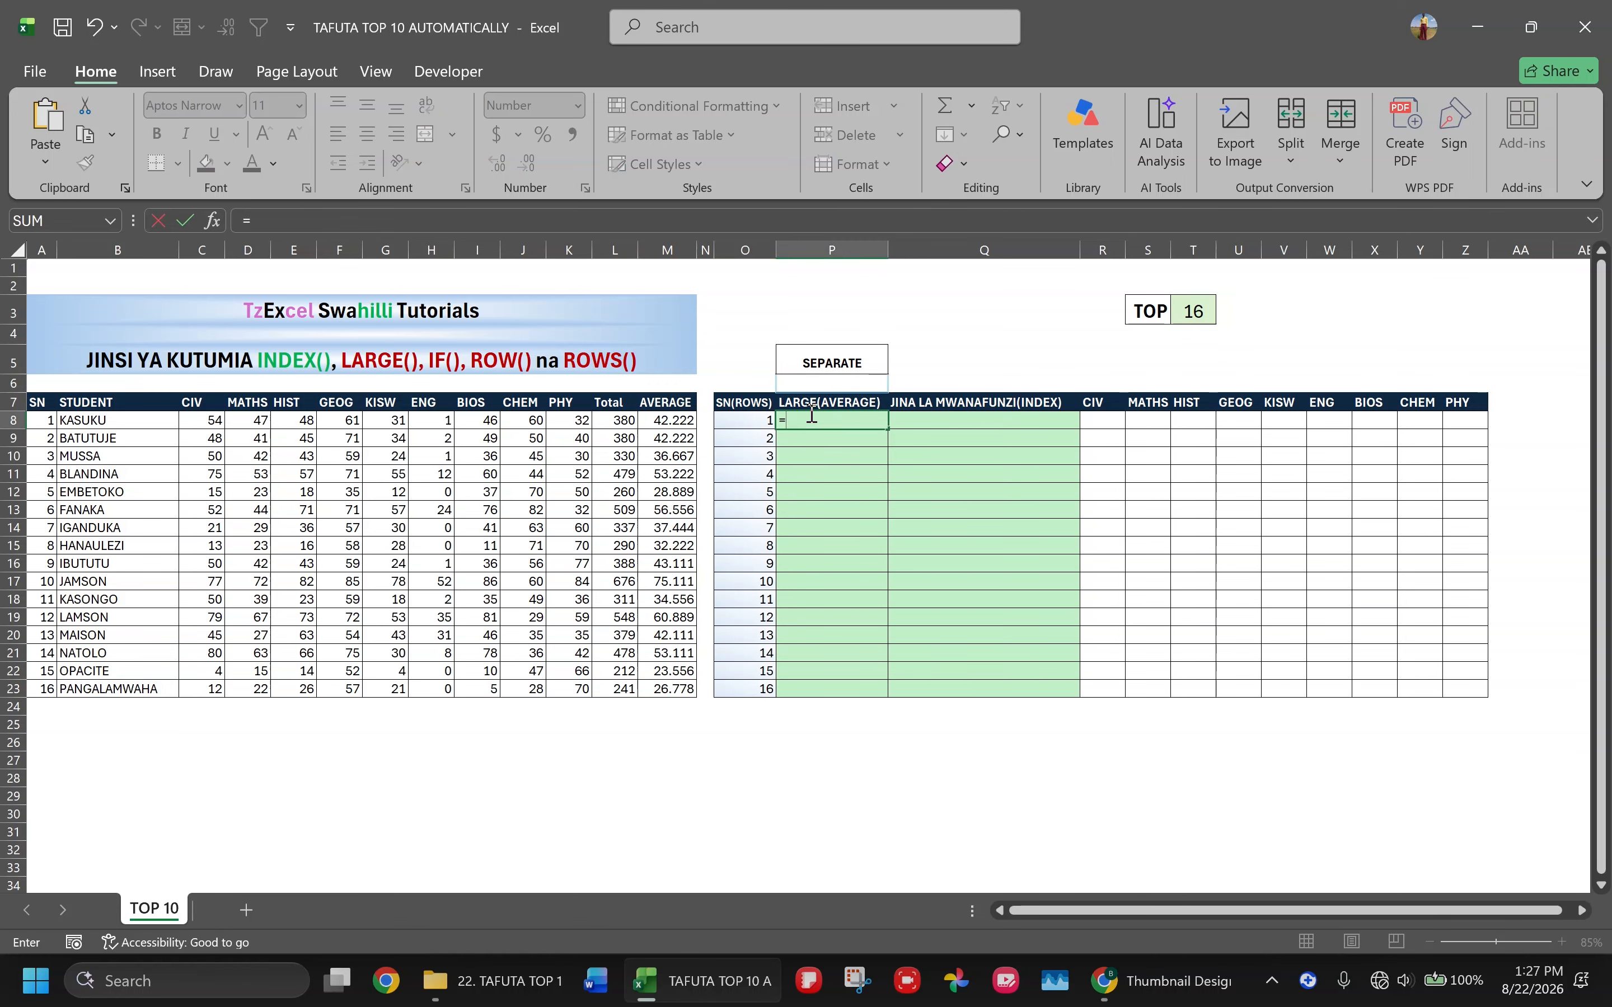
text(LARGE()
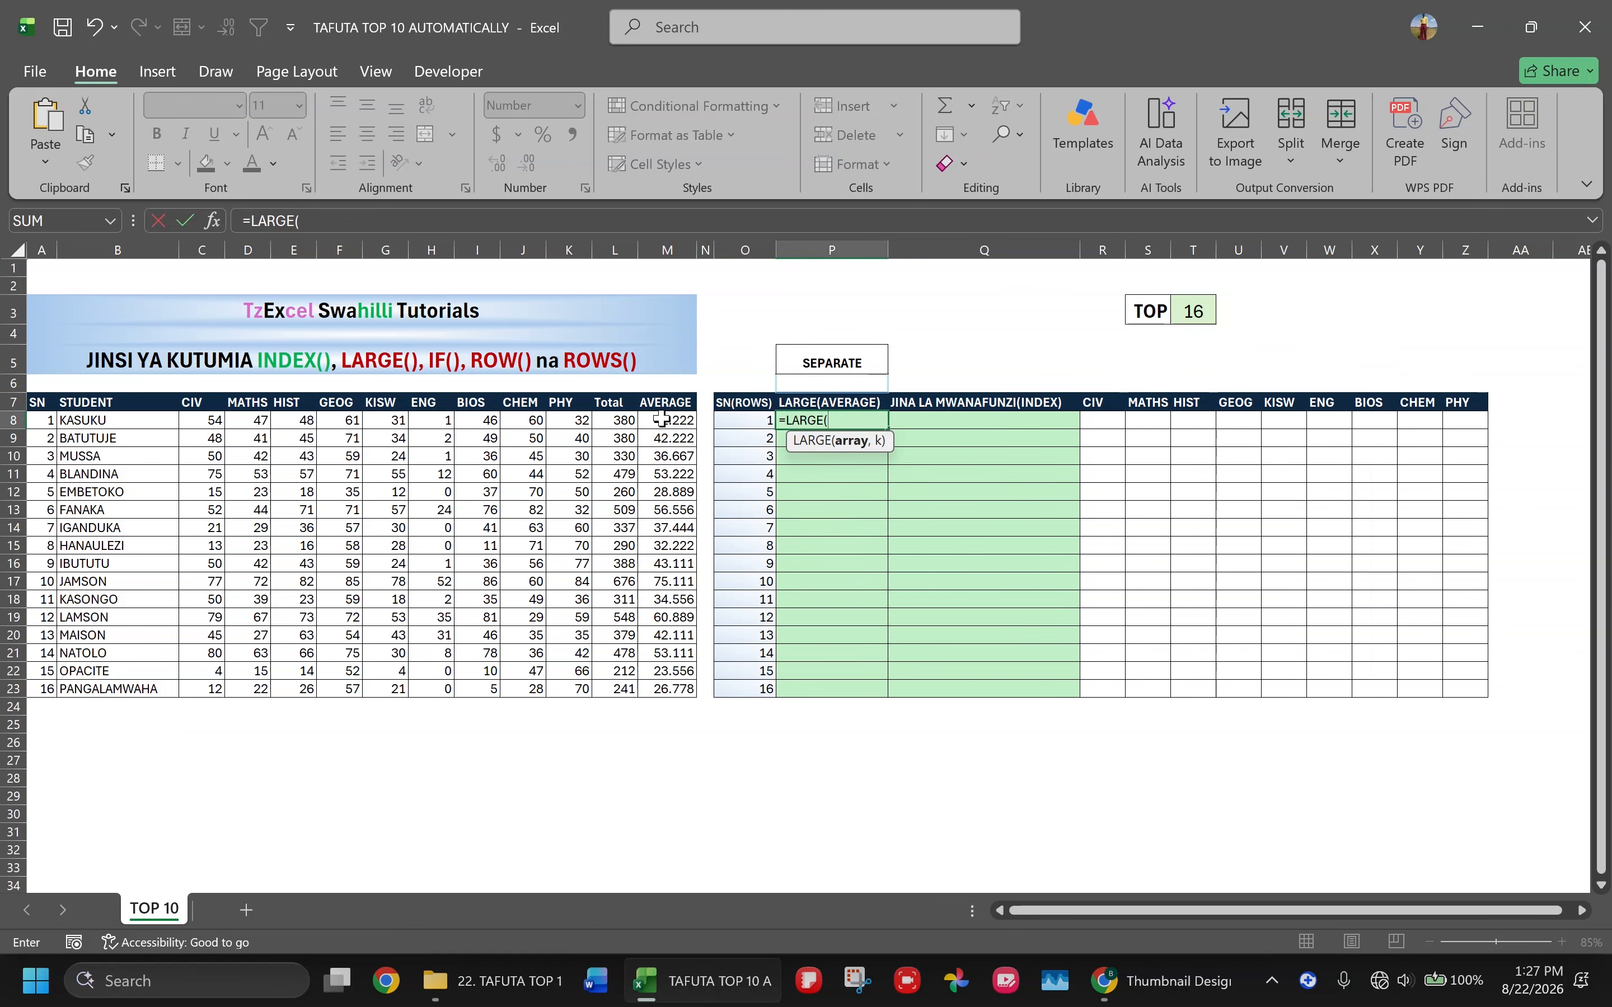
drag(663, 421, 658, 694)
key(F4)
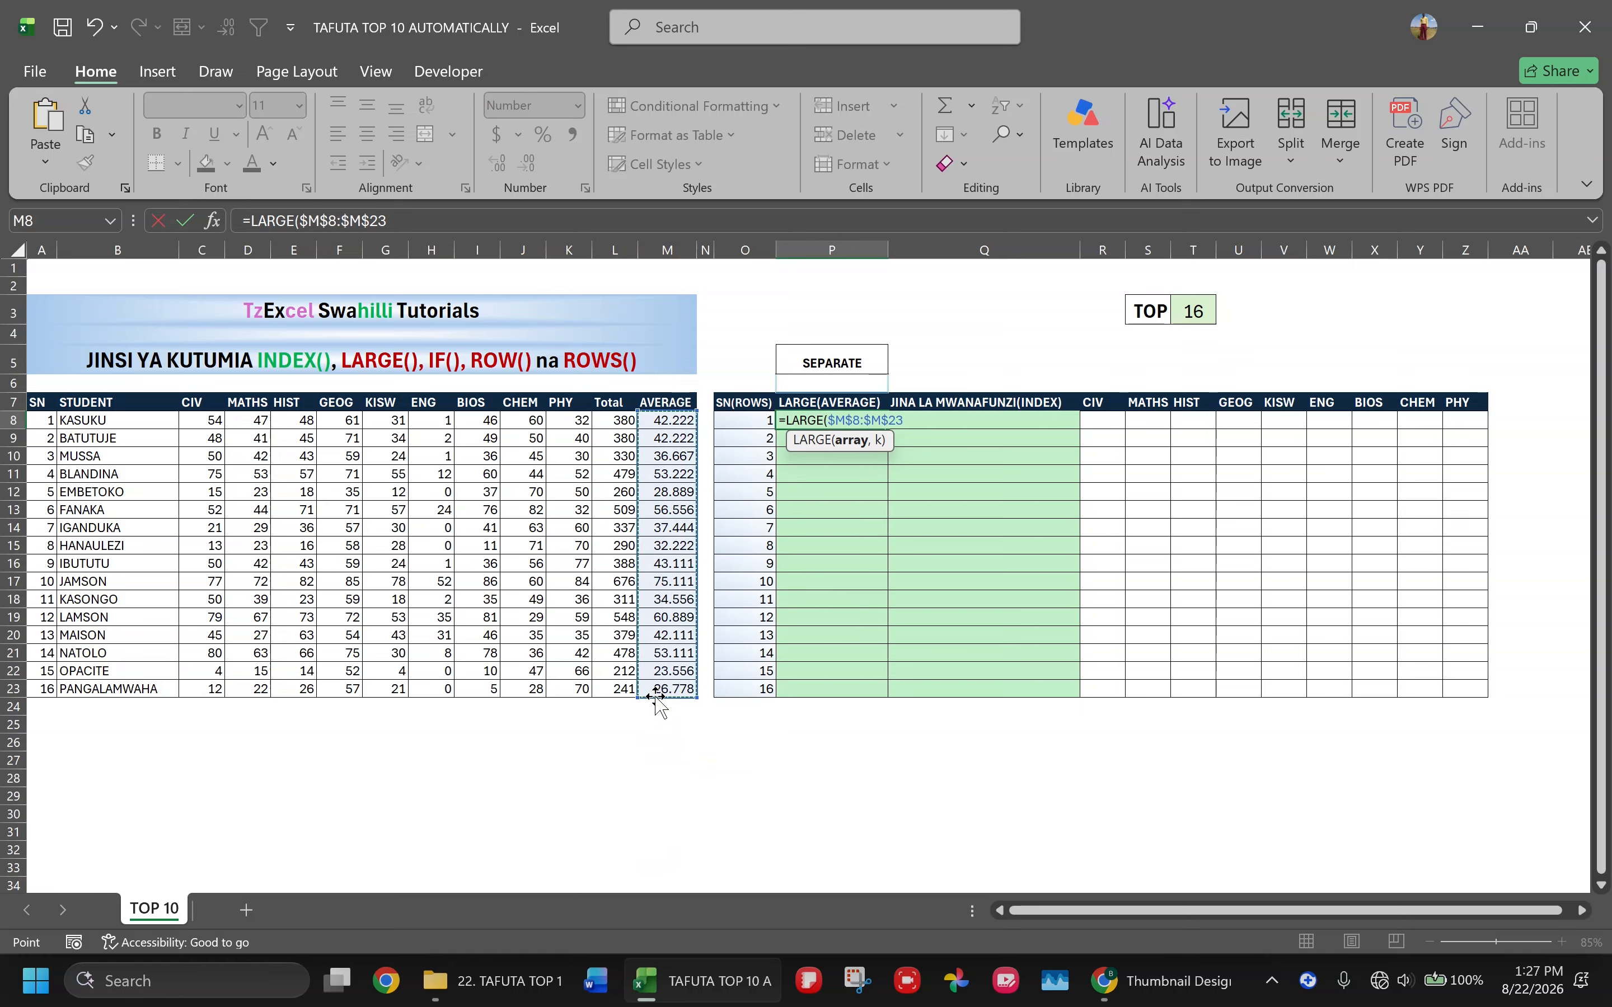
text(,)
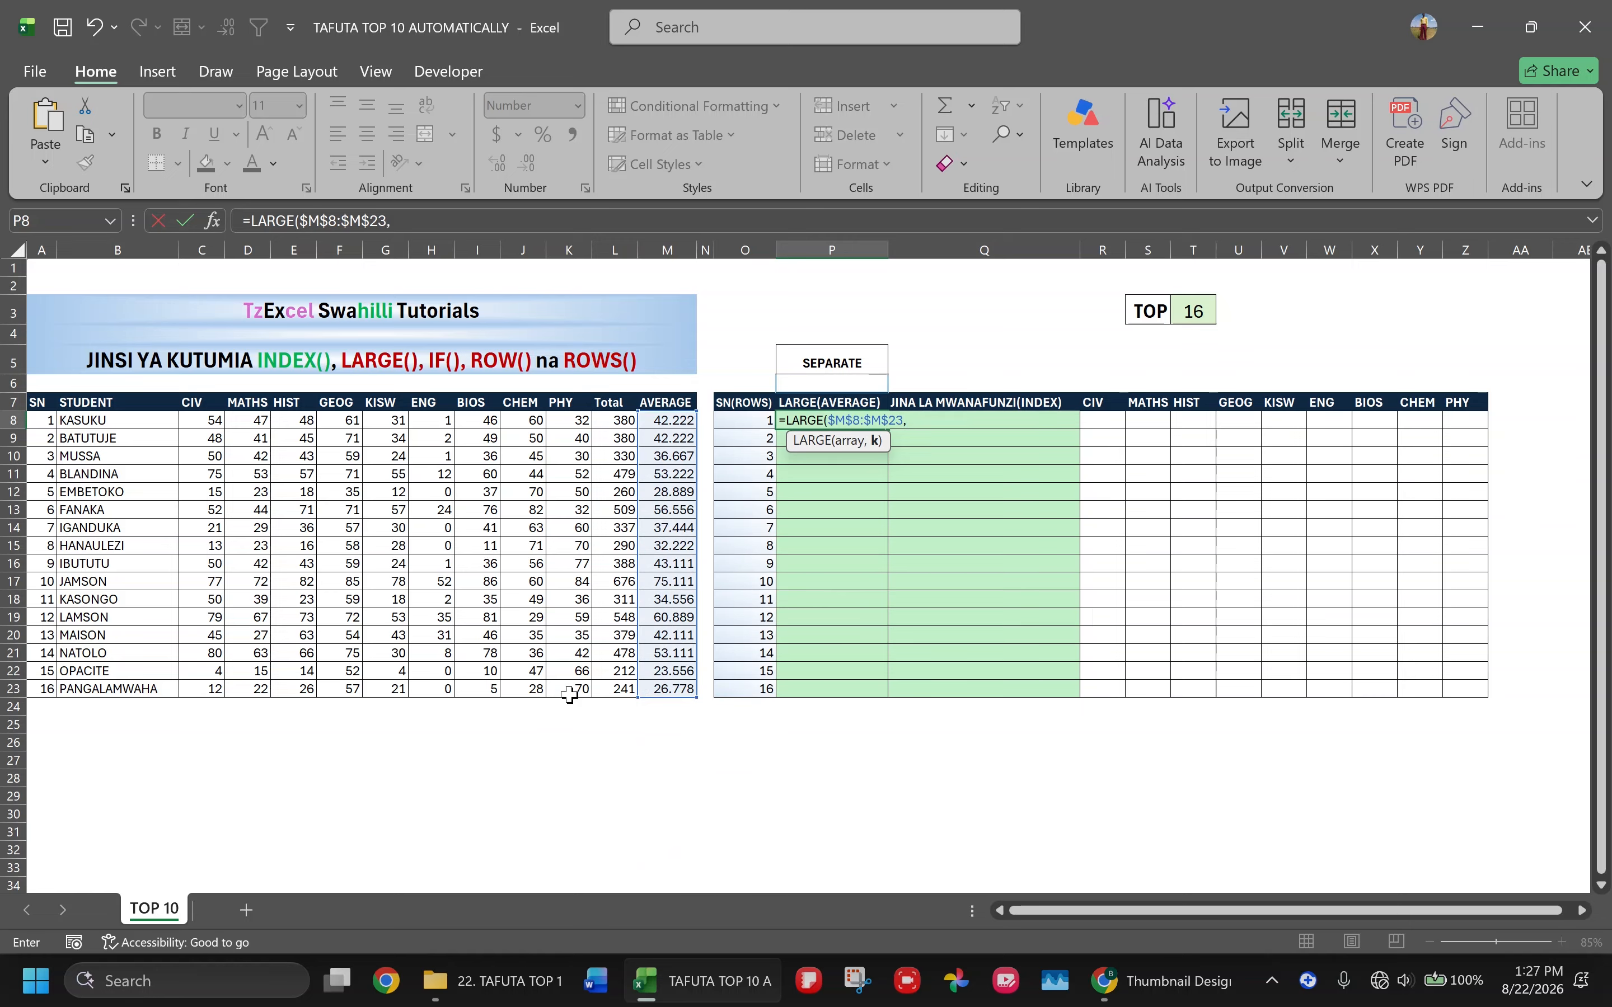
click(745, 423)
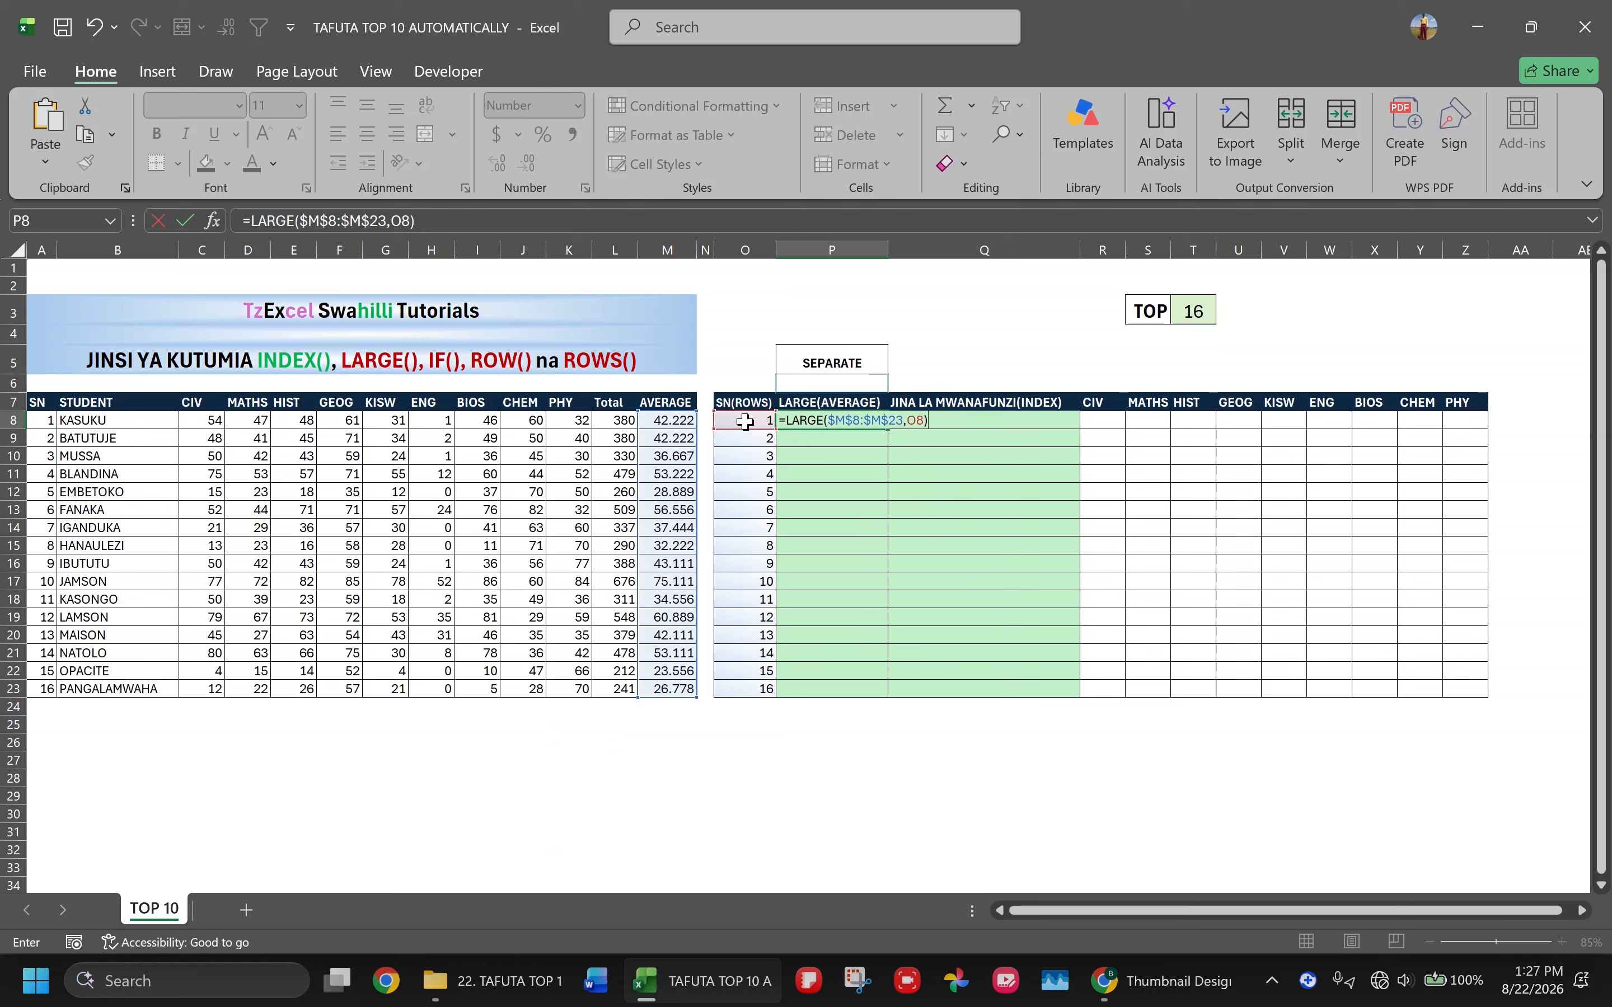
key(ctrl+Return)
Step: Fill the LARGE formula from P8 down through P23
drag(888, 429, 899, 705)
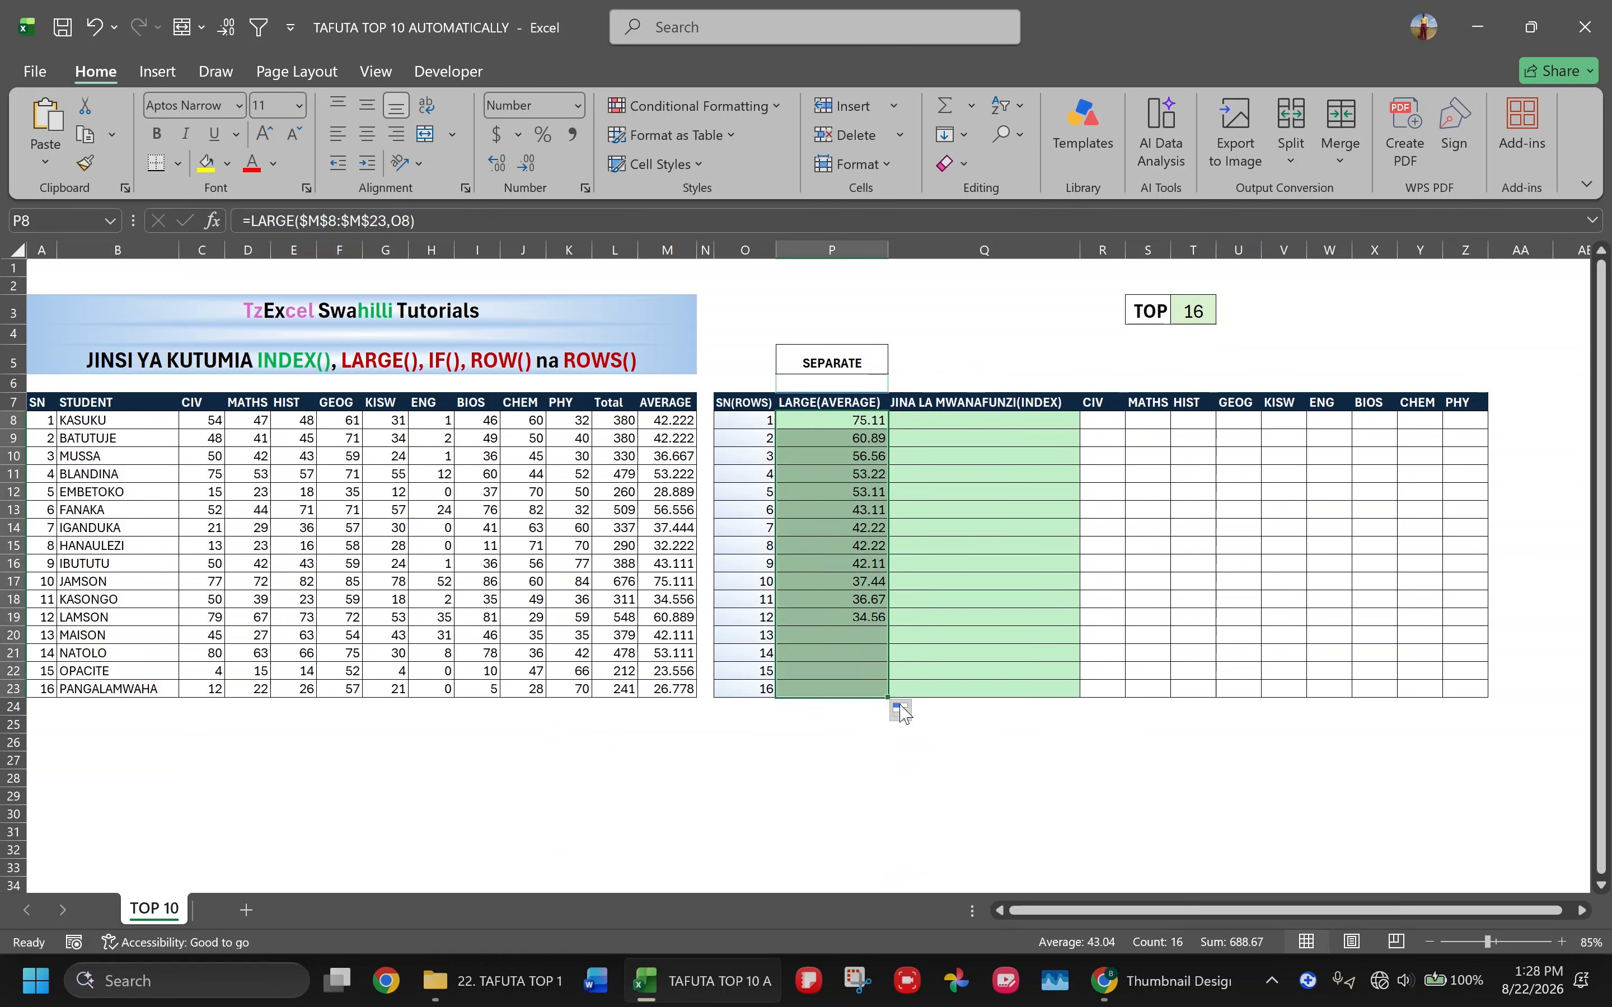
click(880, 689)
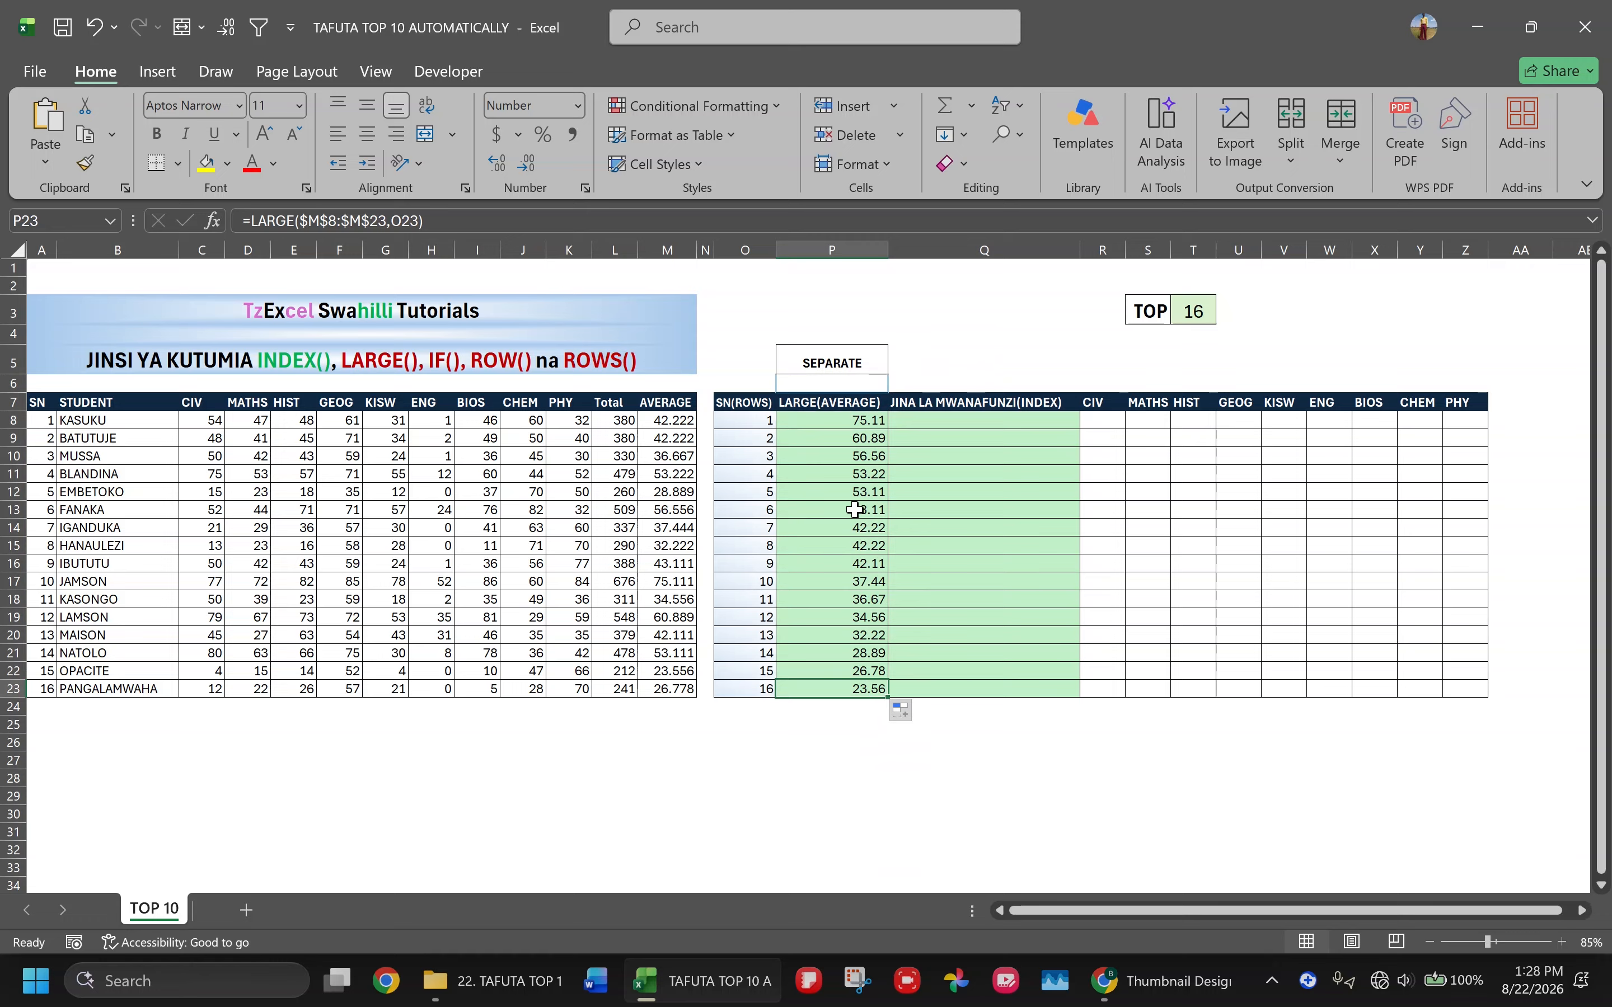
click(848, 420)
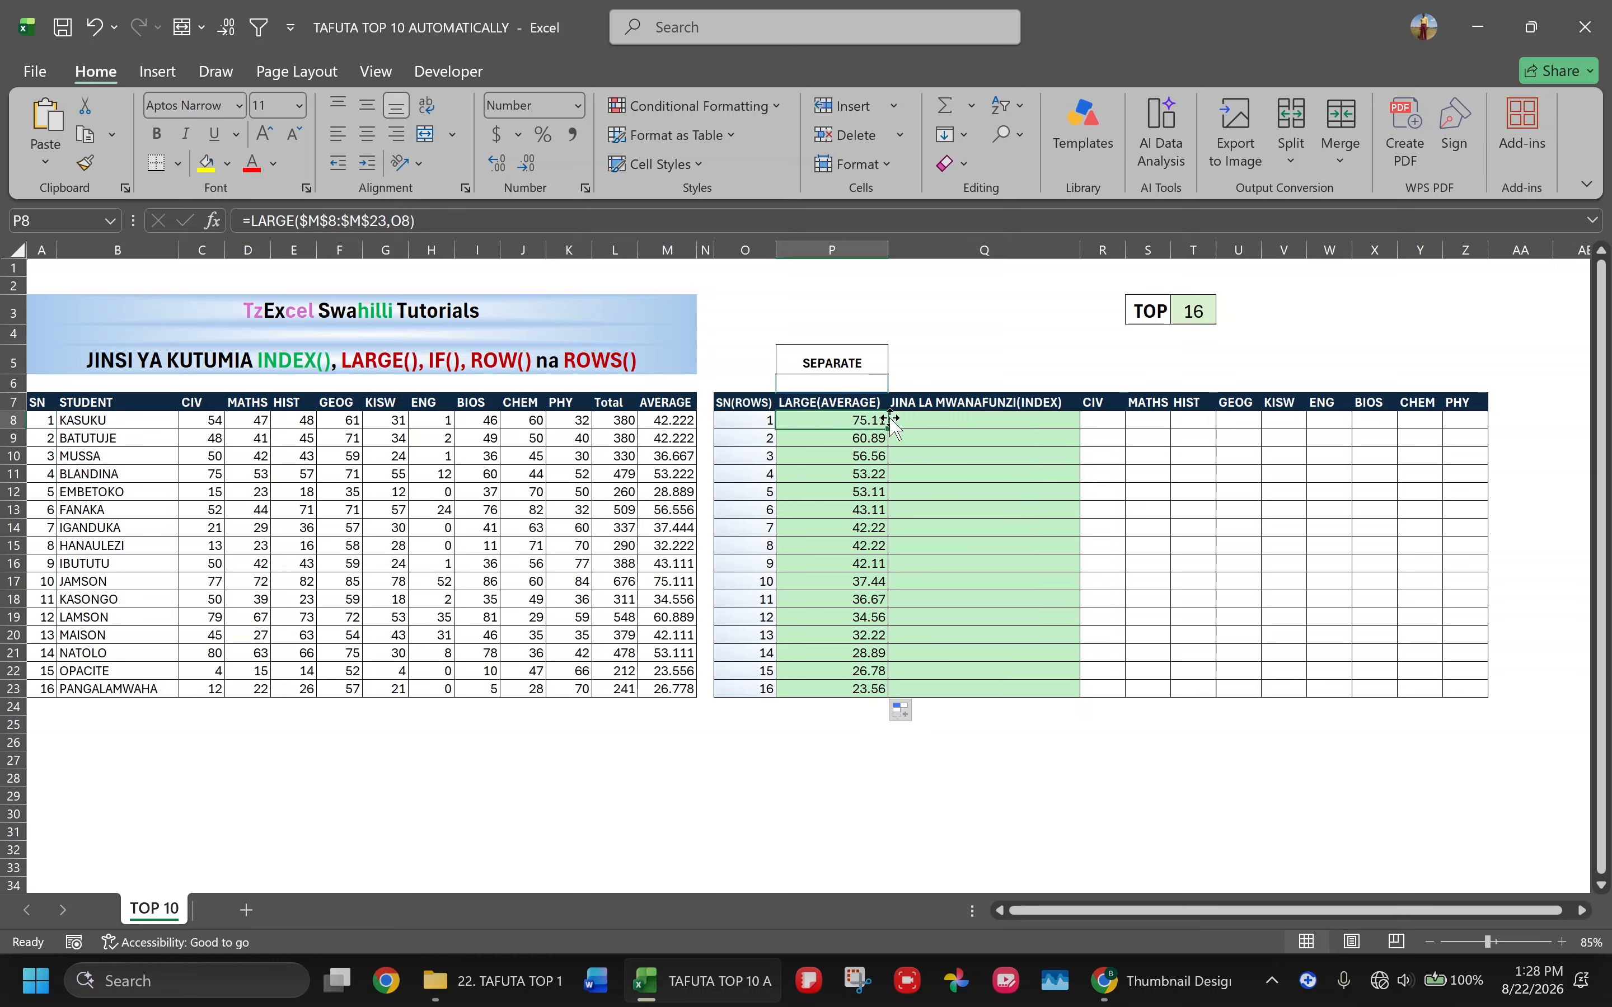
click(932, 422)
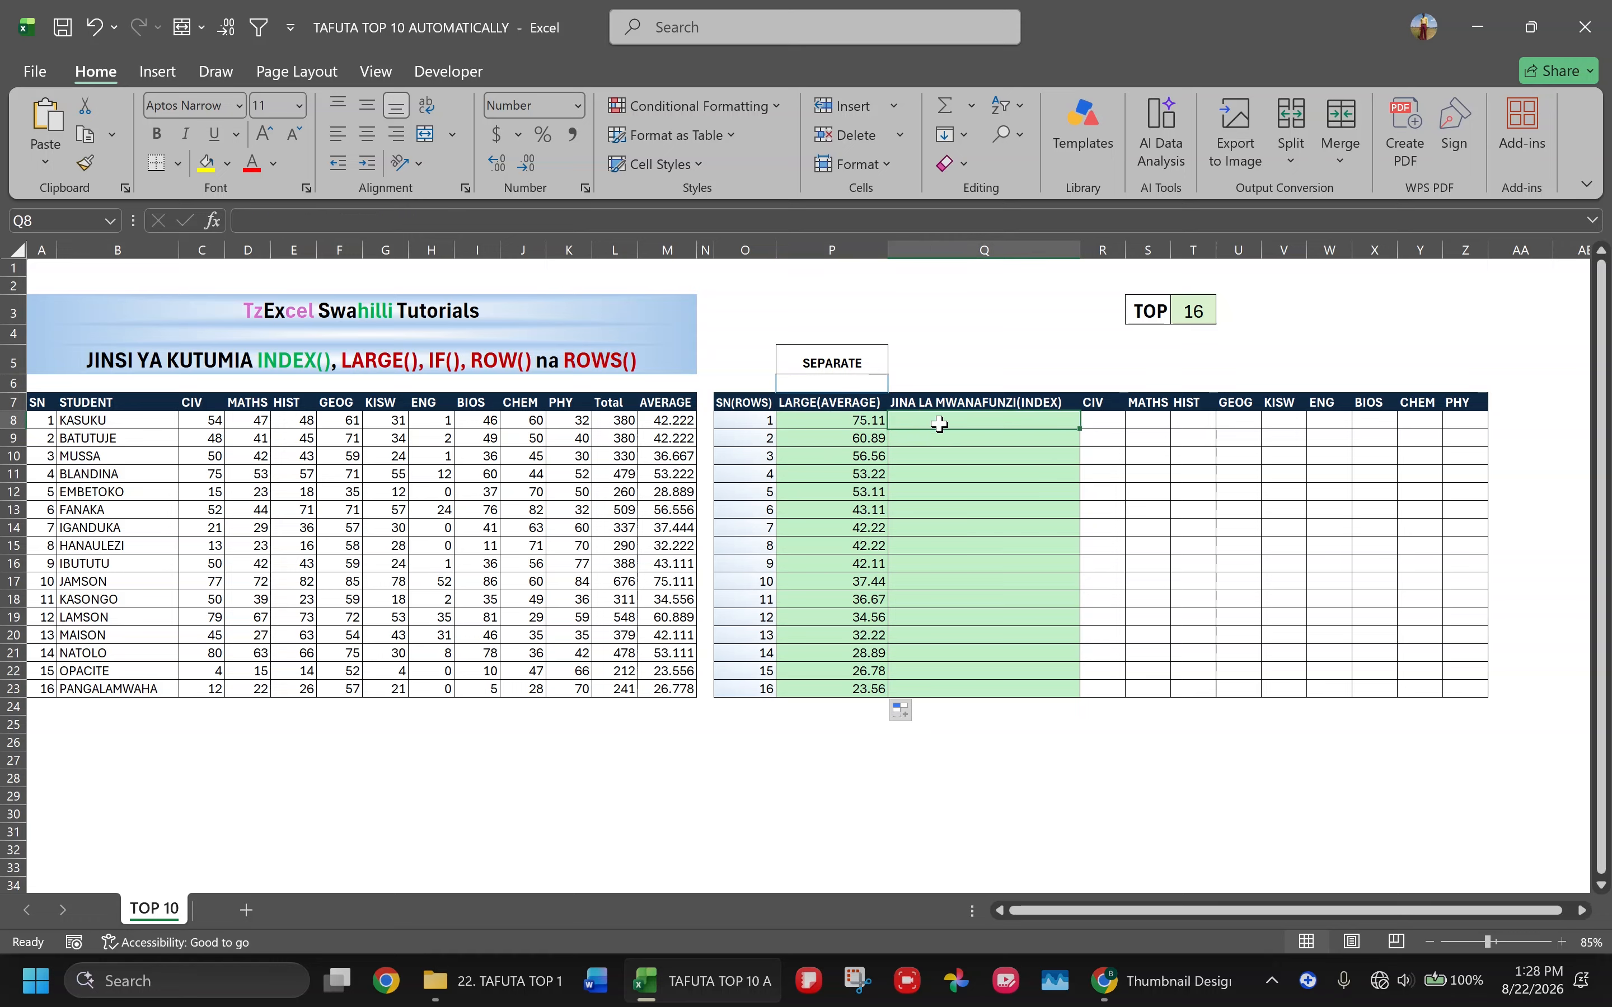
click(827, 423)
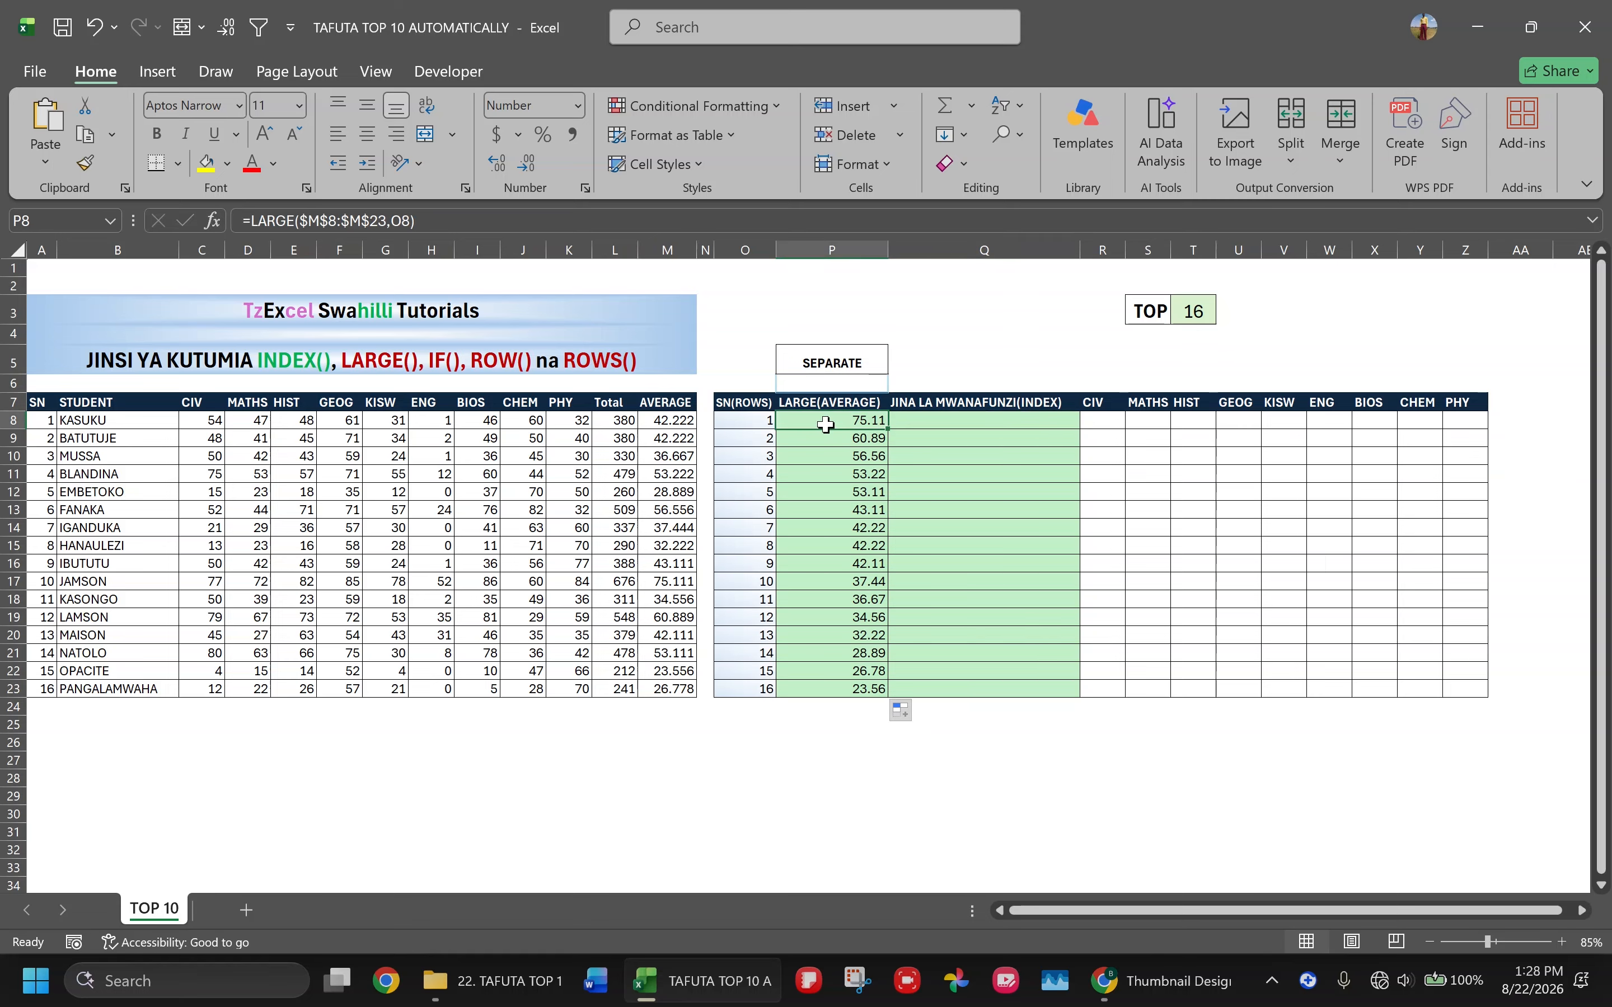
Step: Begin a formula in Q8 with =INDEX($B$8:$B$23,SMALL(IF( using the student names as an absolute array
click(938, 423)
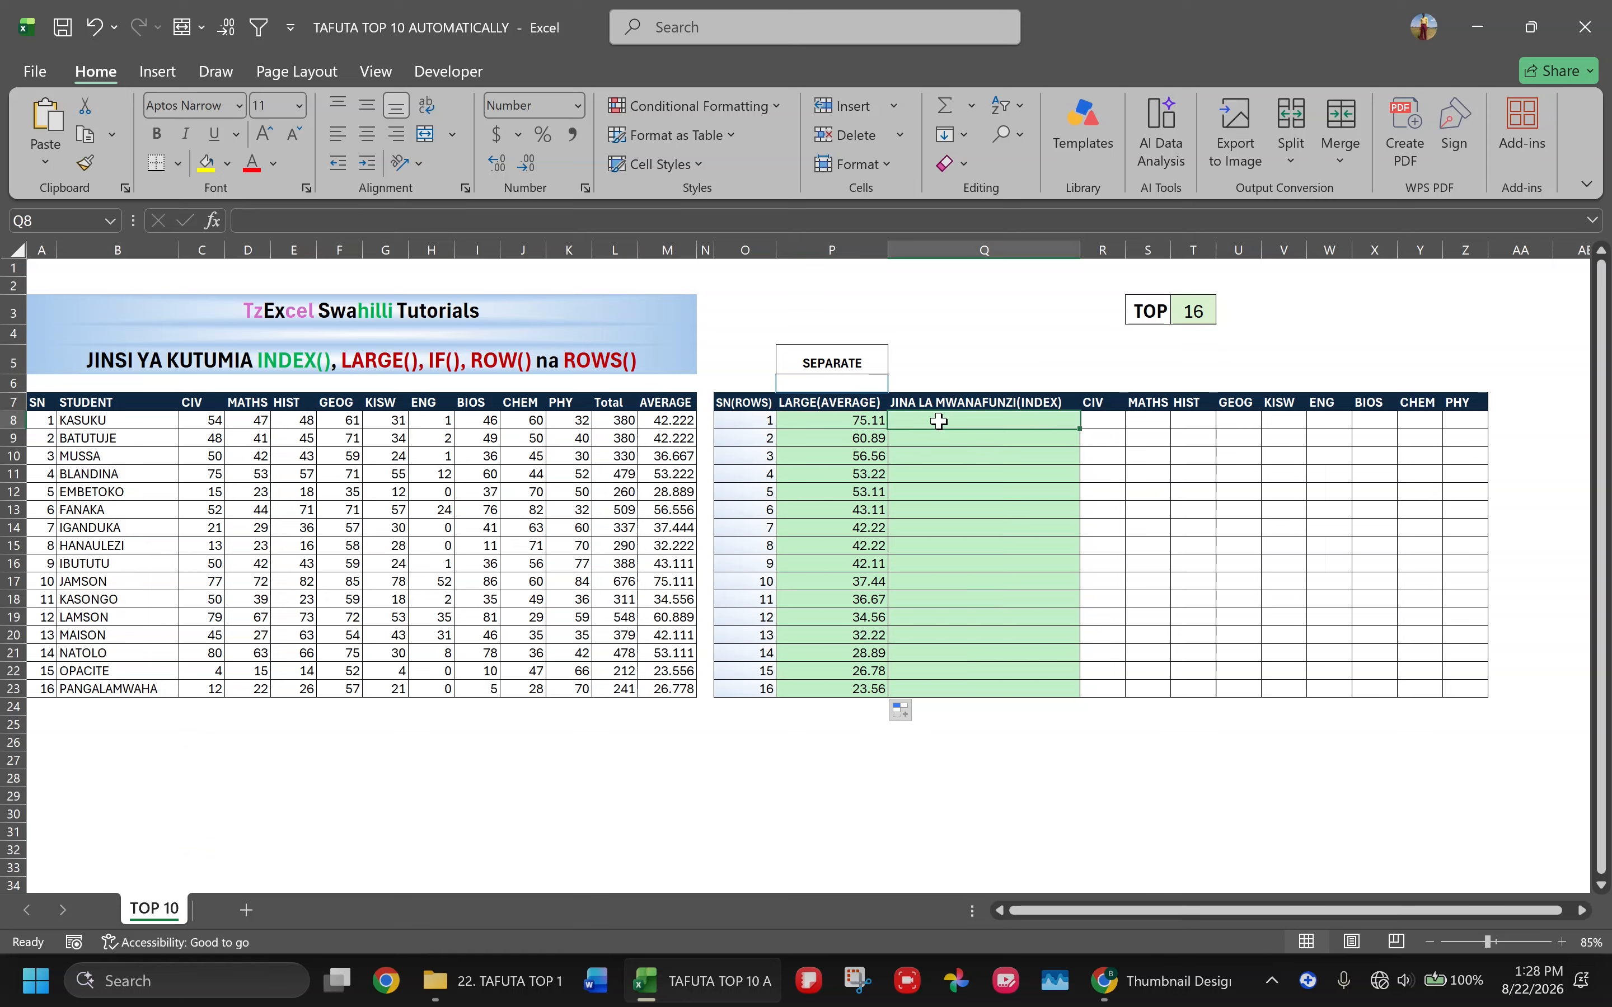
text(=INDEX()
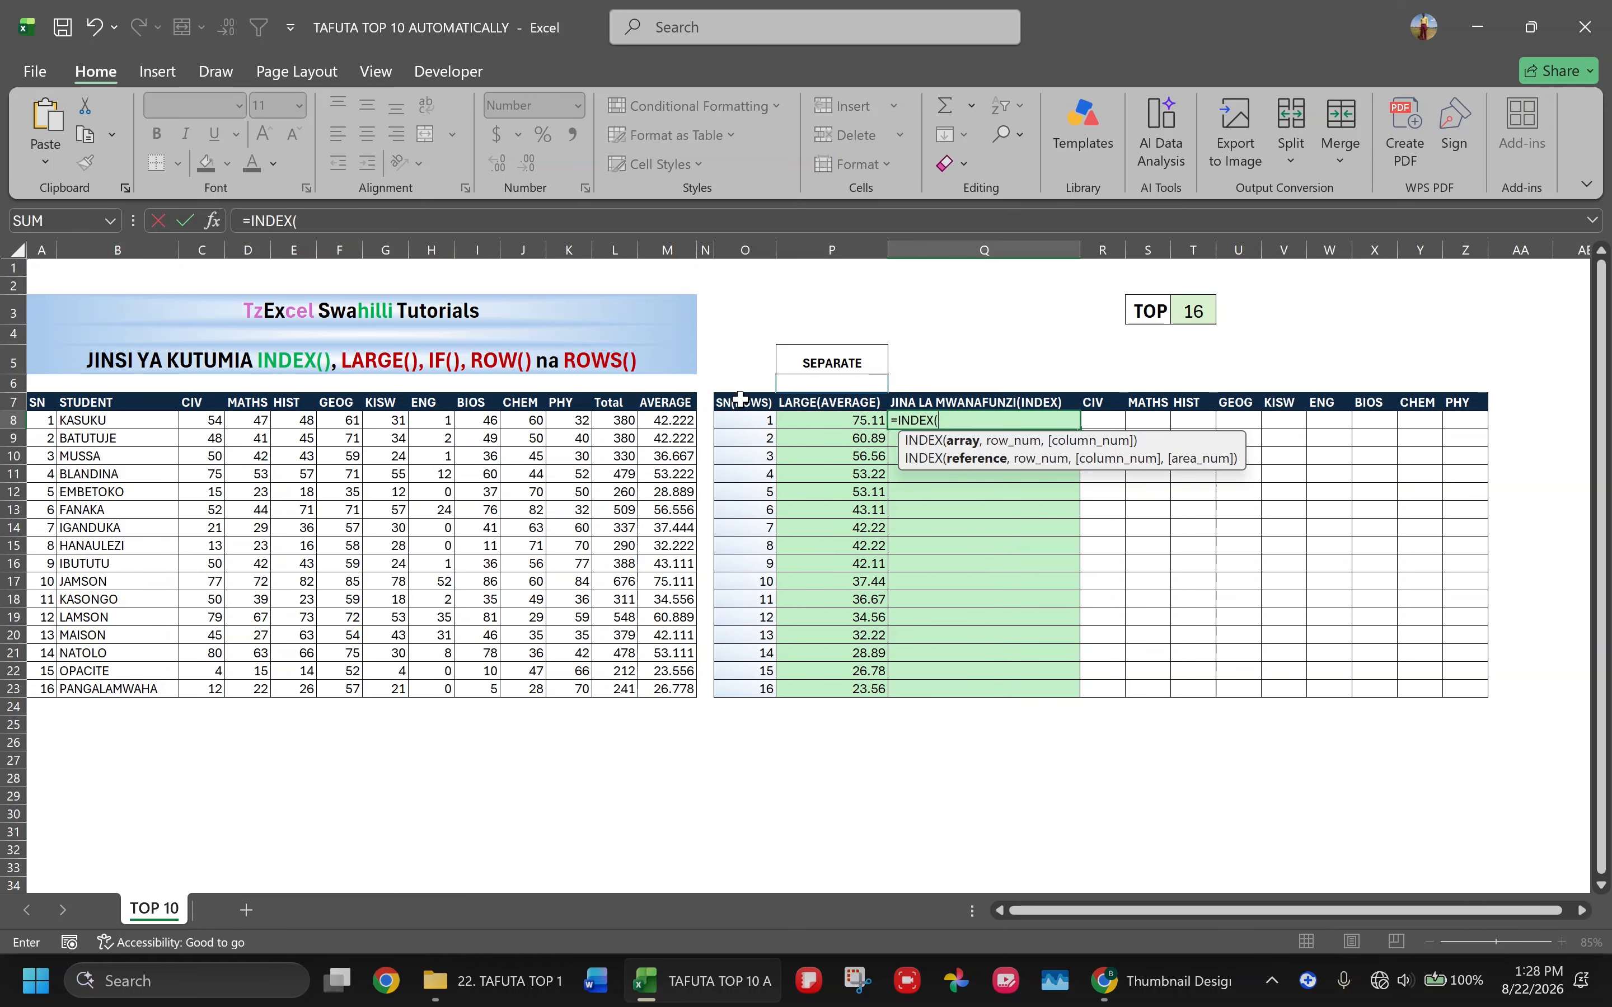
click(107, 417)
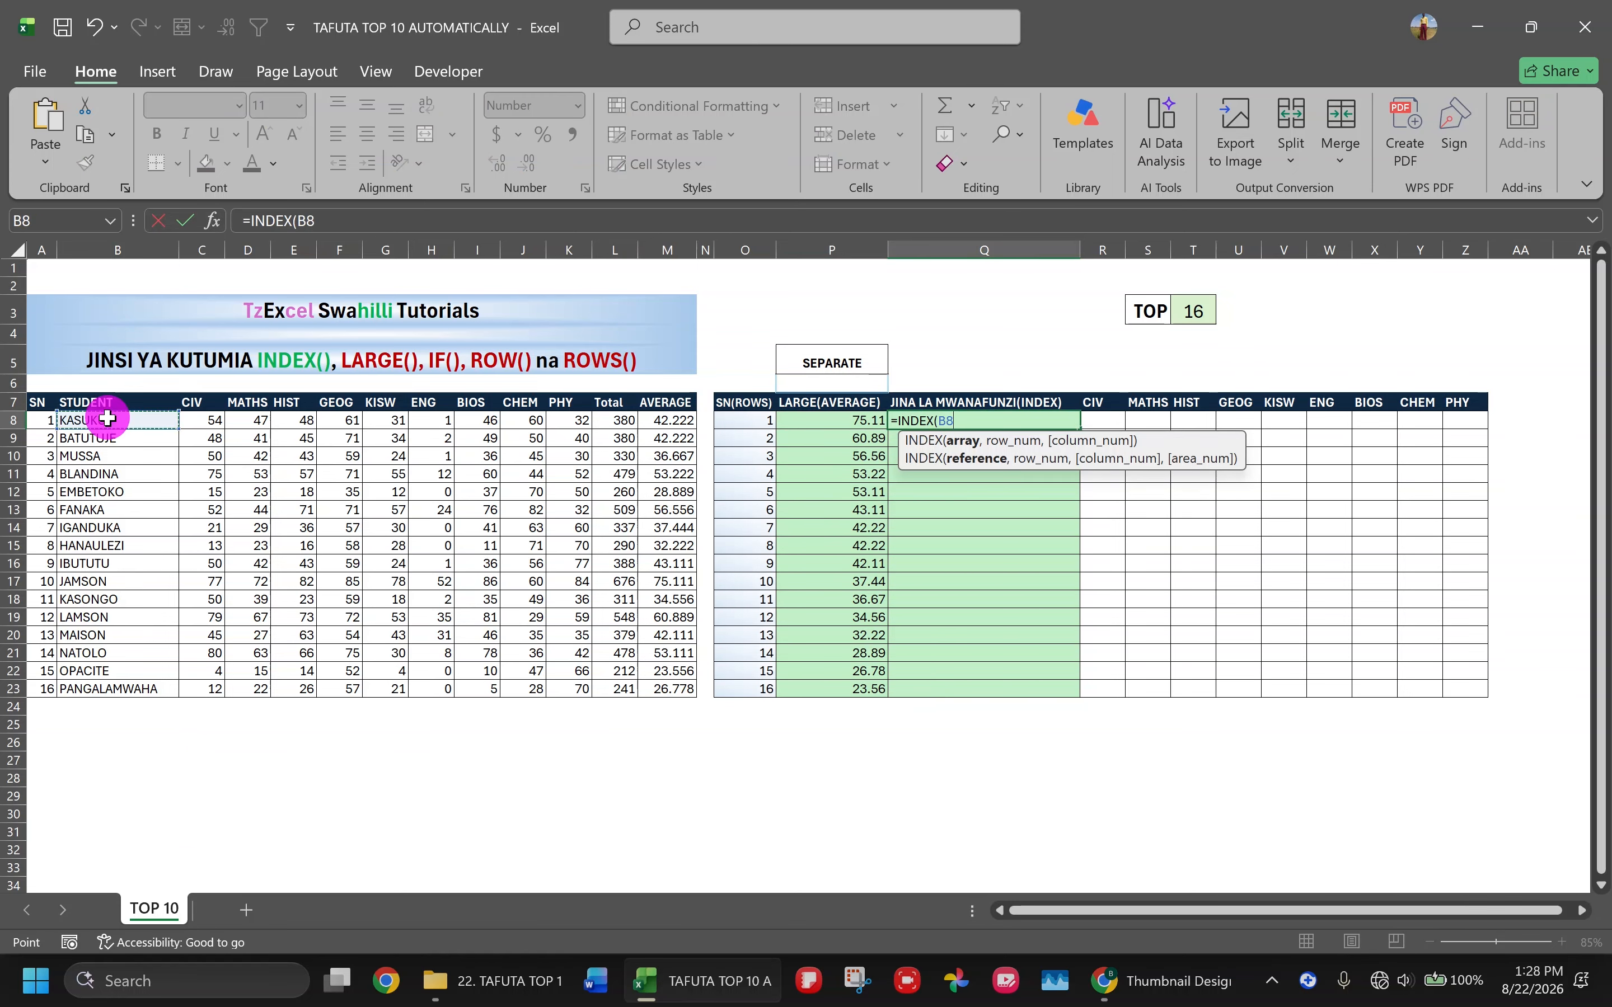
drag(108, 418, 103, 686)
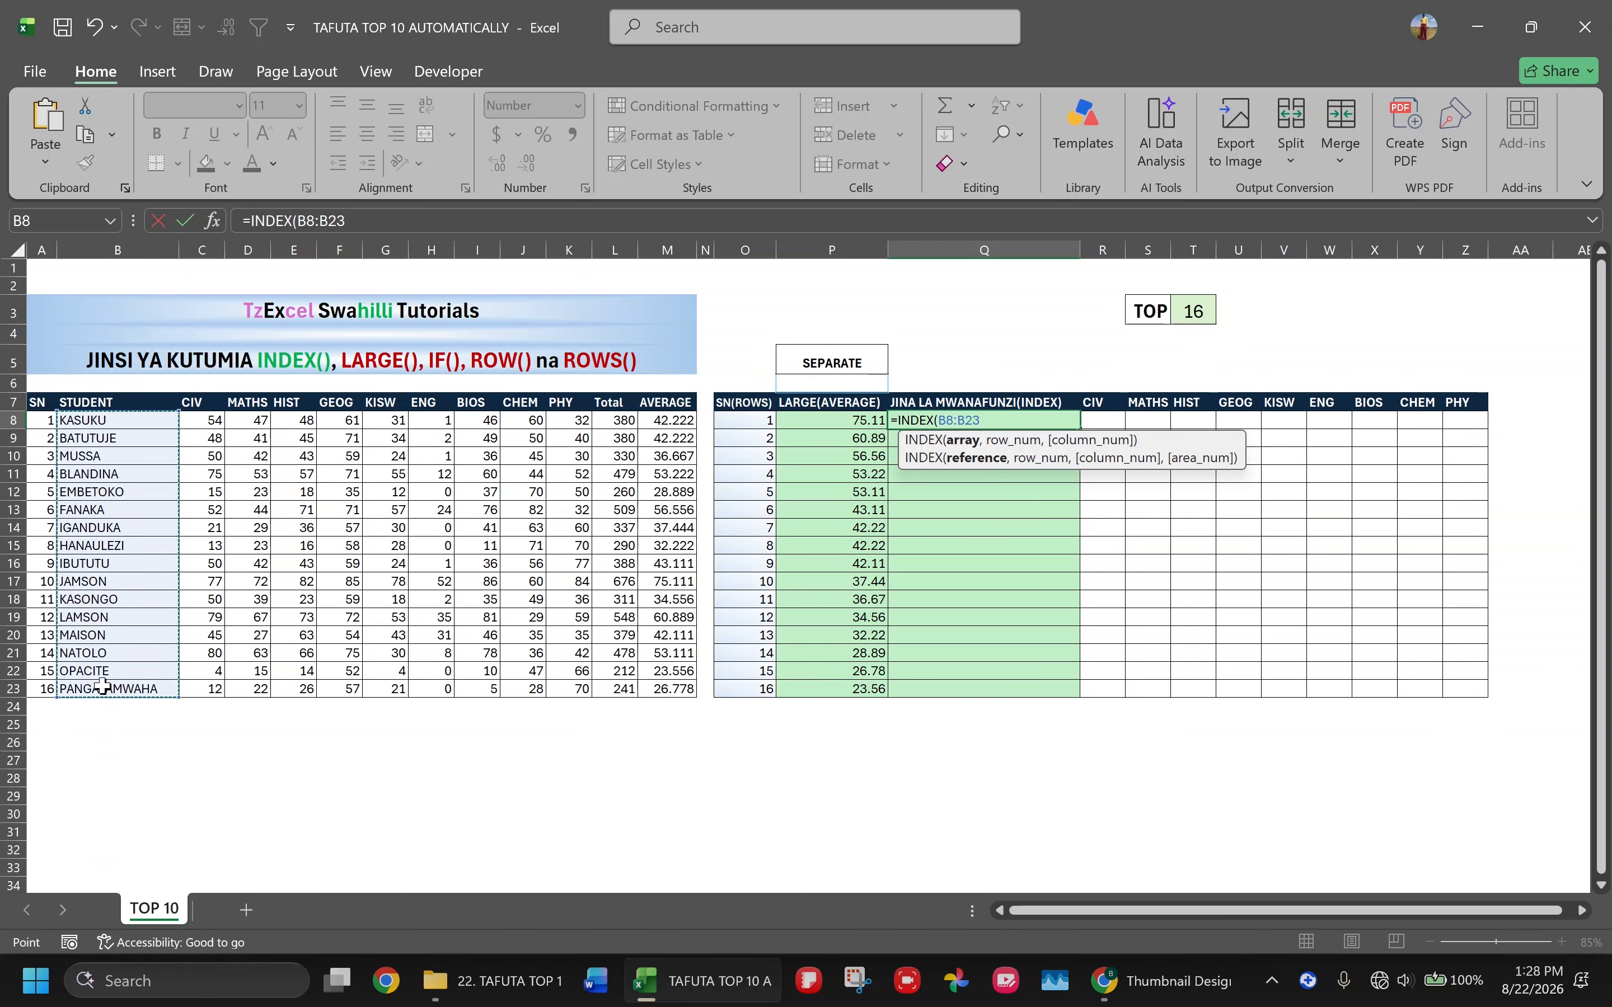
key(F4)
text(,SM)
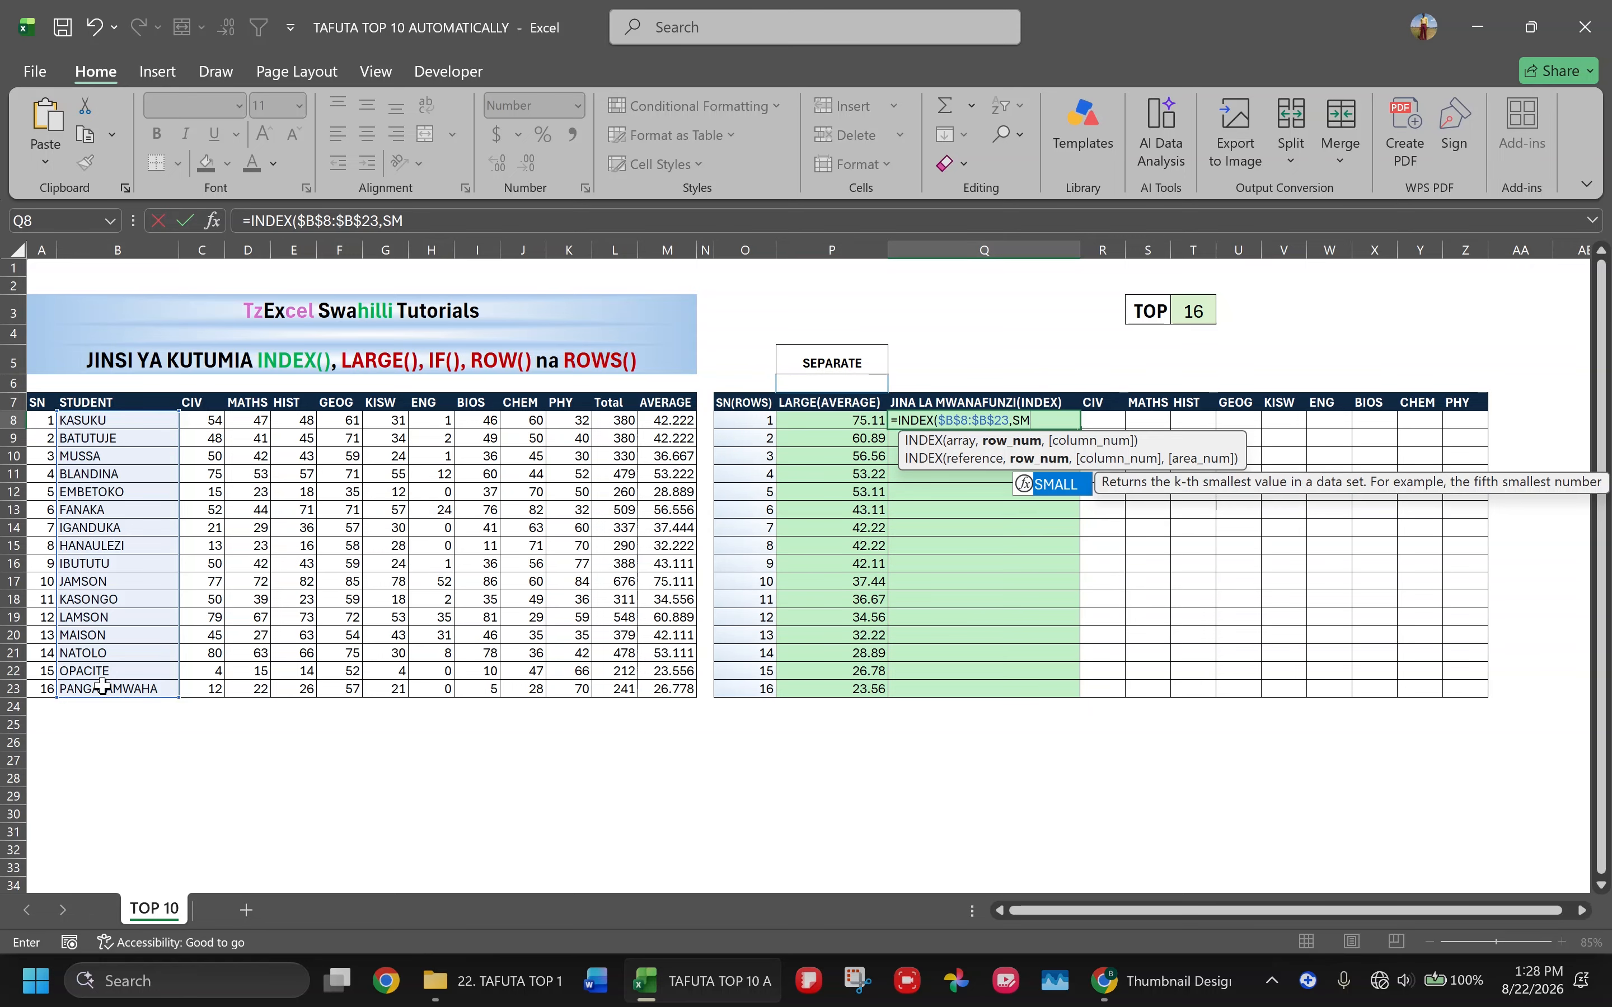
text(ALL(IF()
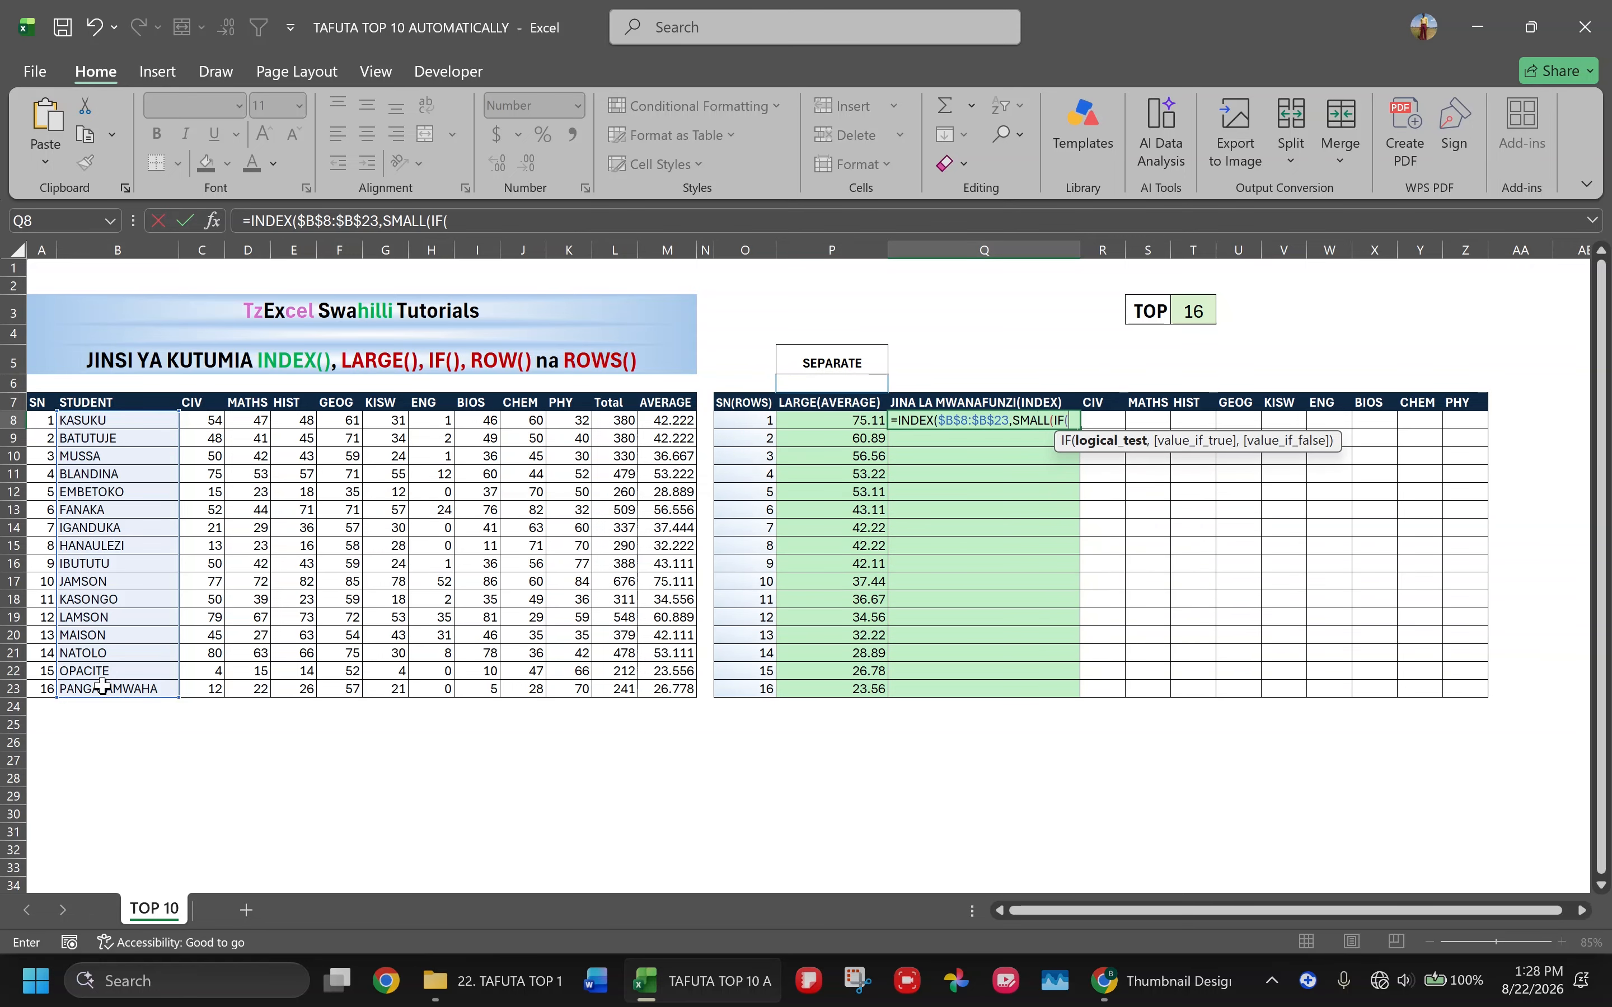
Step: Add $M$8:$M$23=P8 as the IF condition in the Q8 formula, matching the averages to the ranked value
drag(689, 423, 651, 691)
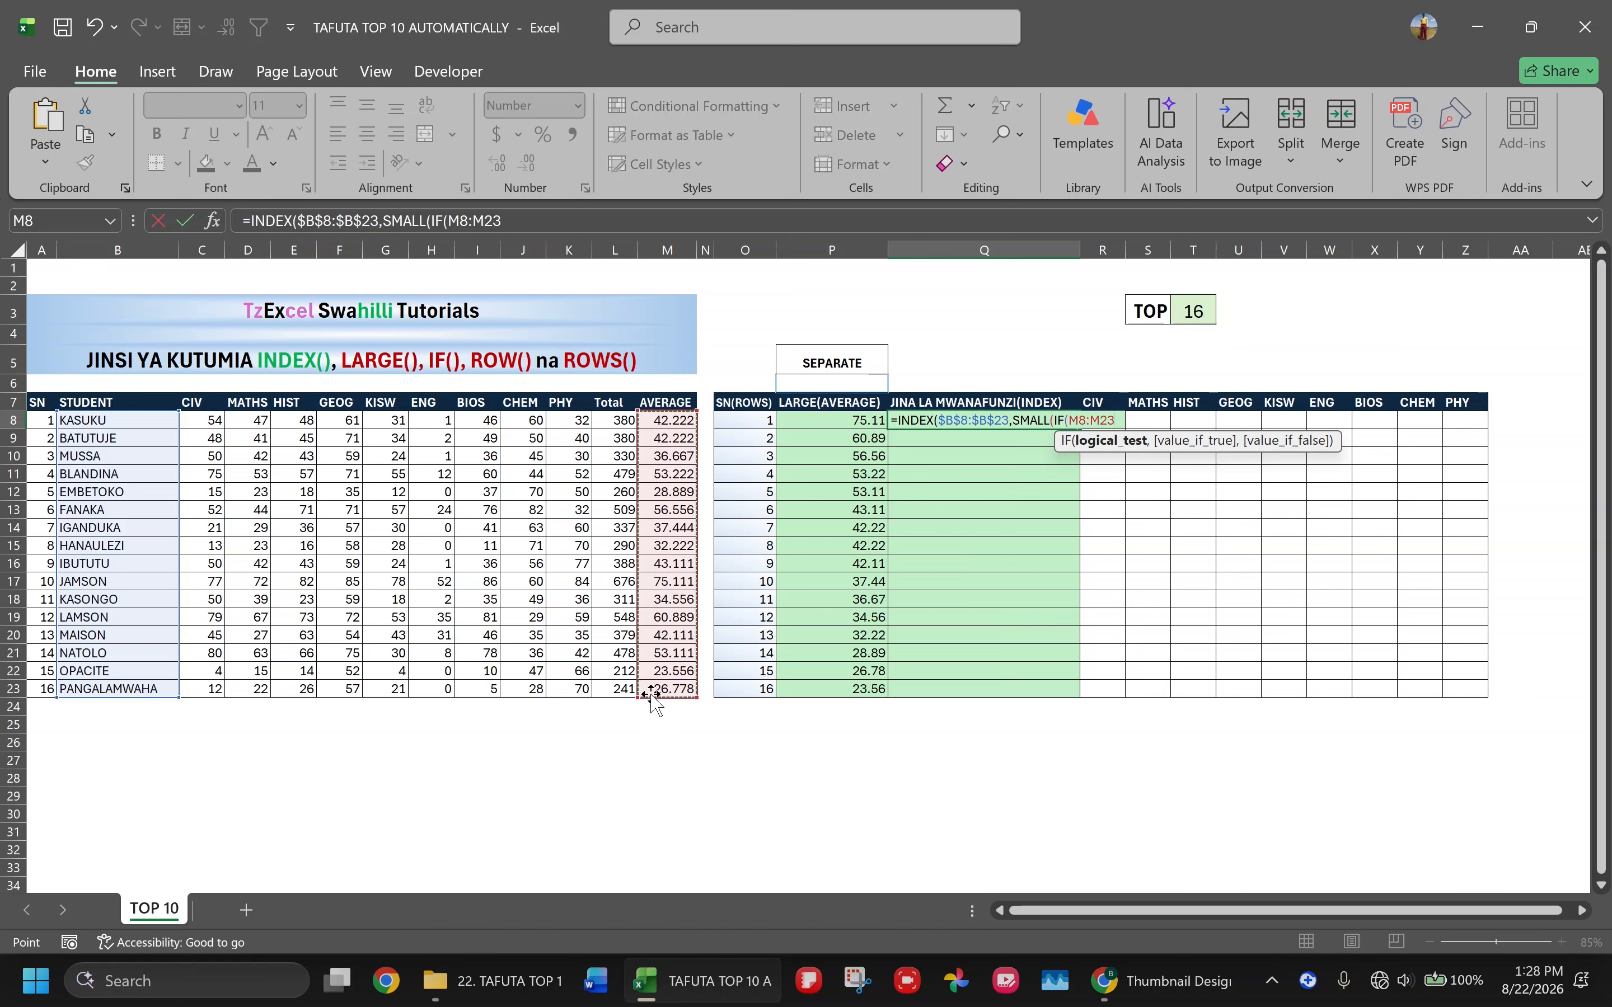
key(F4)
text(=)
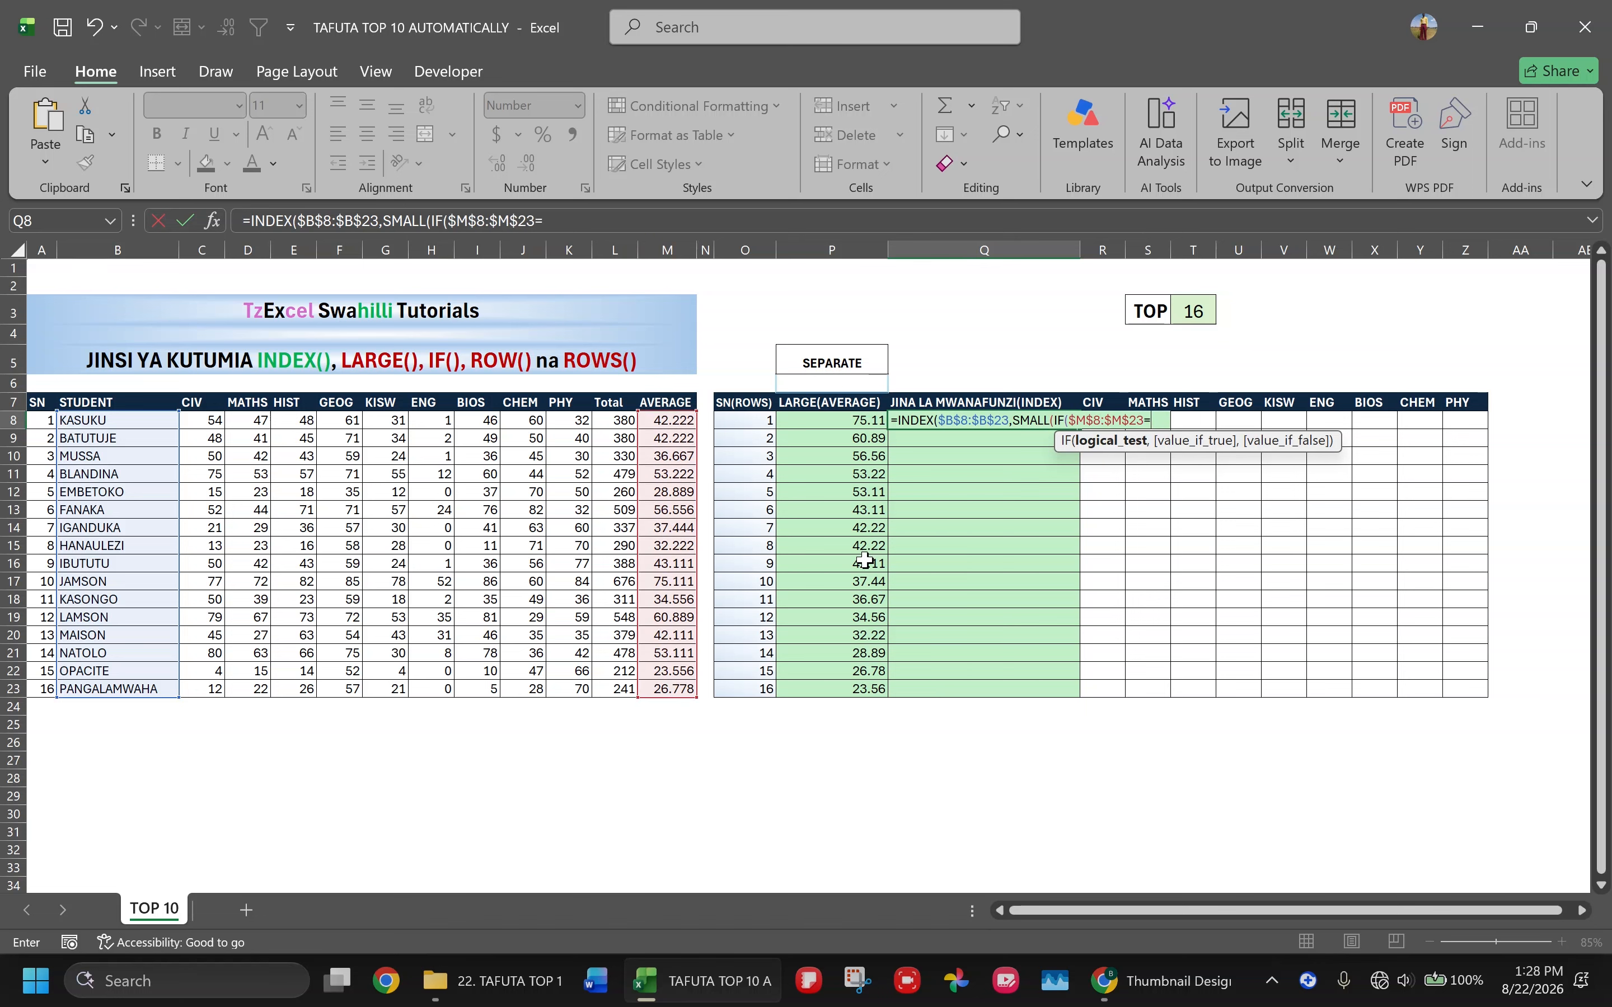
click(838, 420)
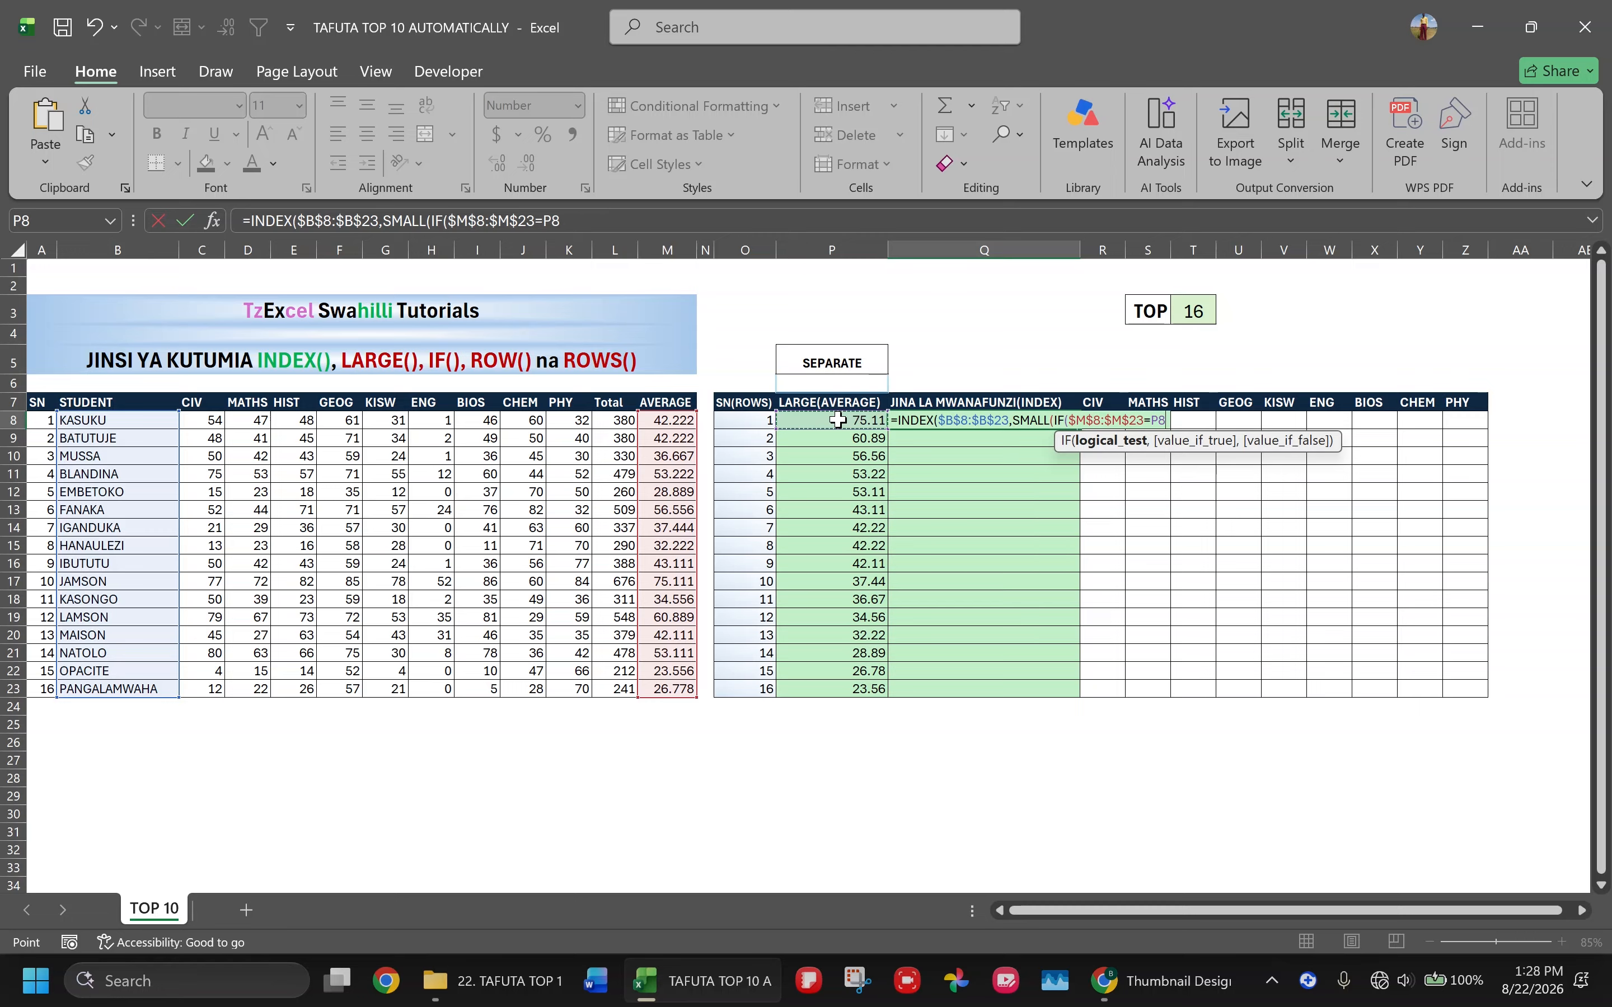
Step: Add ROW($A$8:$A$23)-ROW($A$8)+1 as the IF function's true value in the Q8 formula and close the IF
text(,ROW()
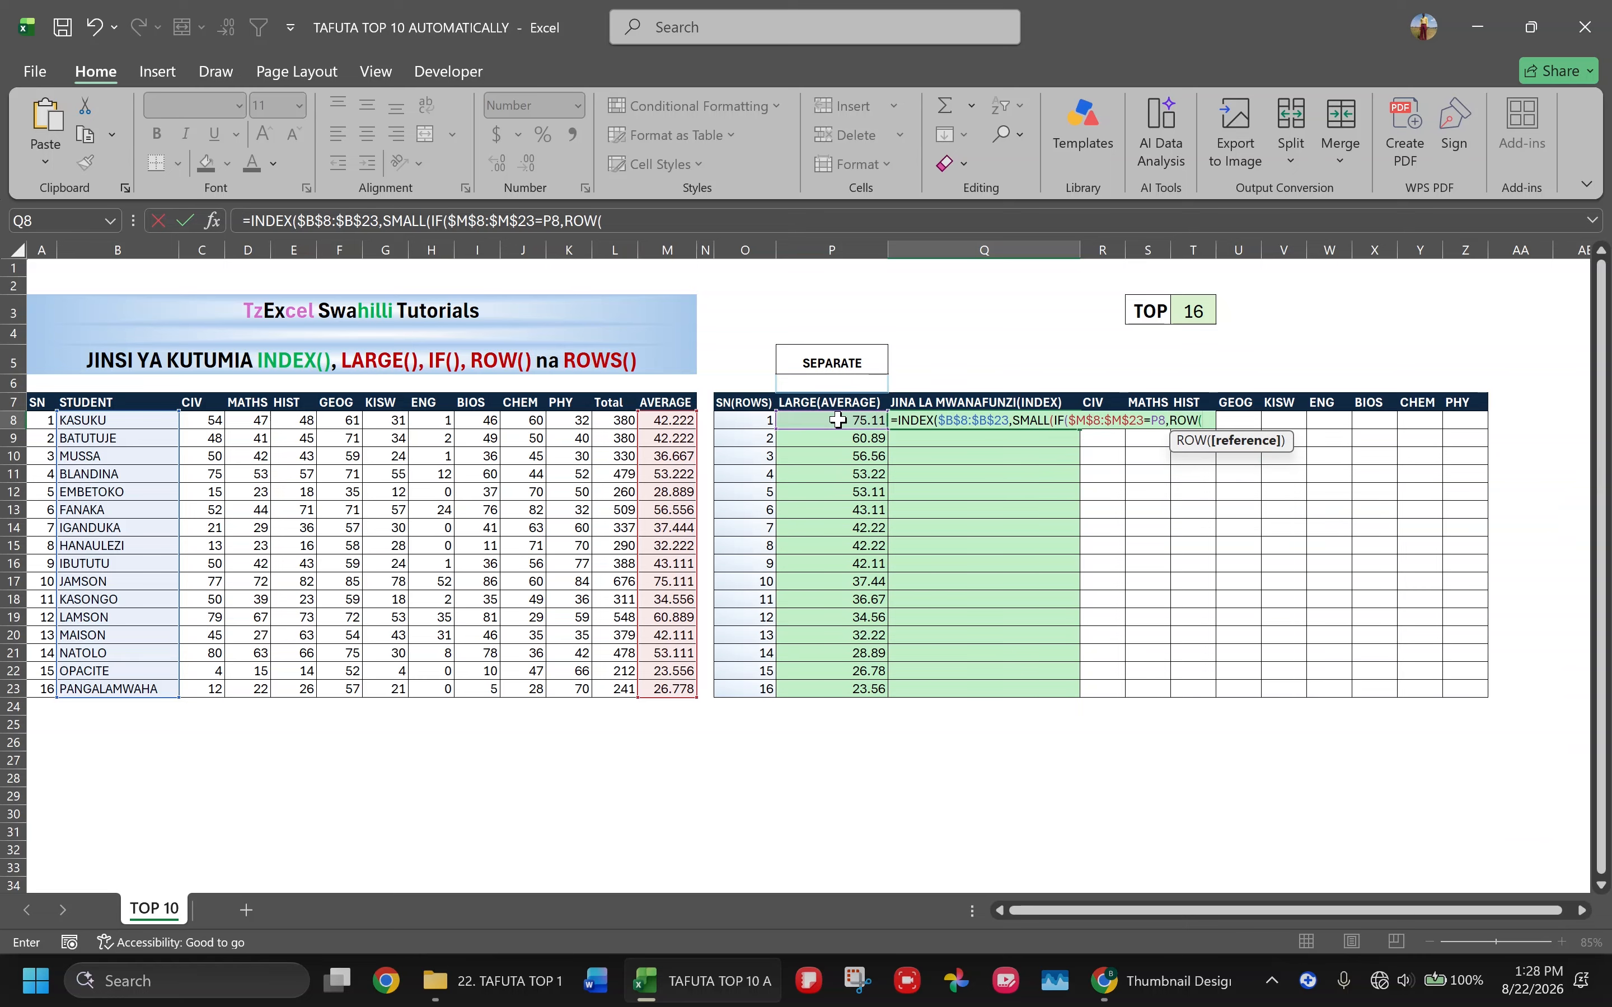
click(42, 419)
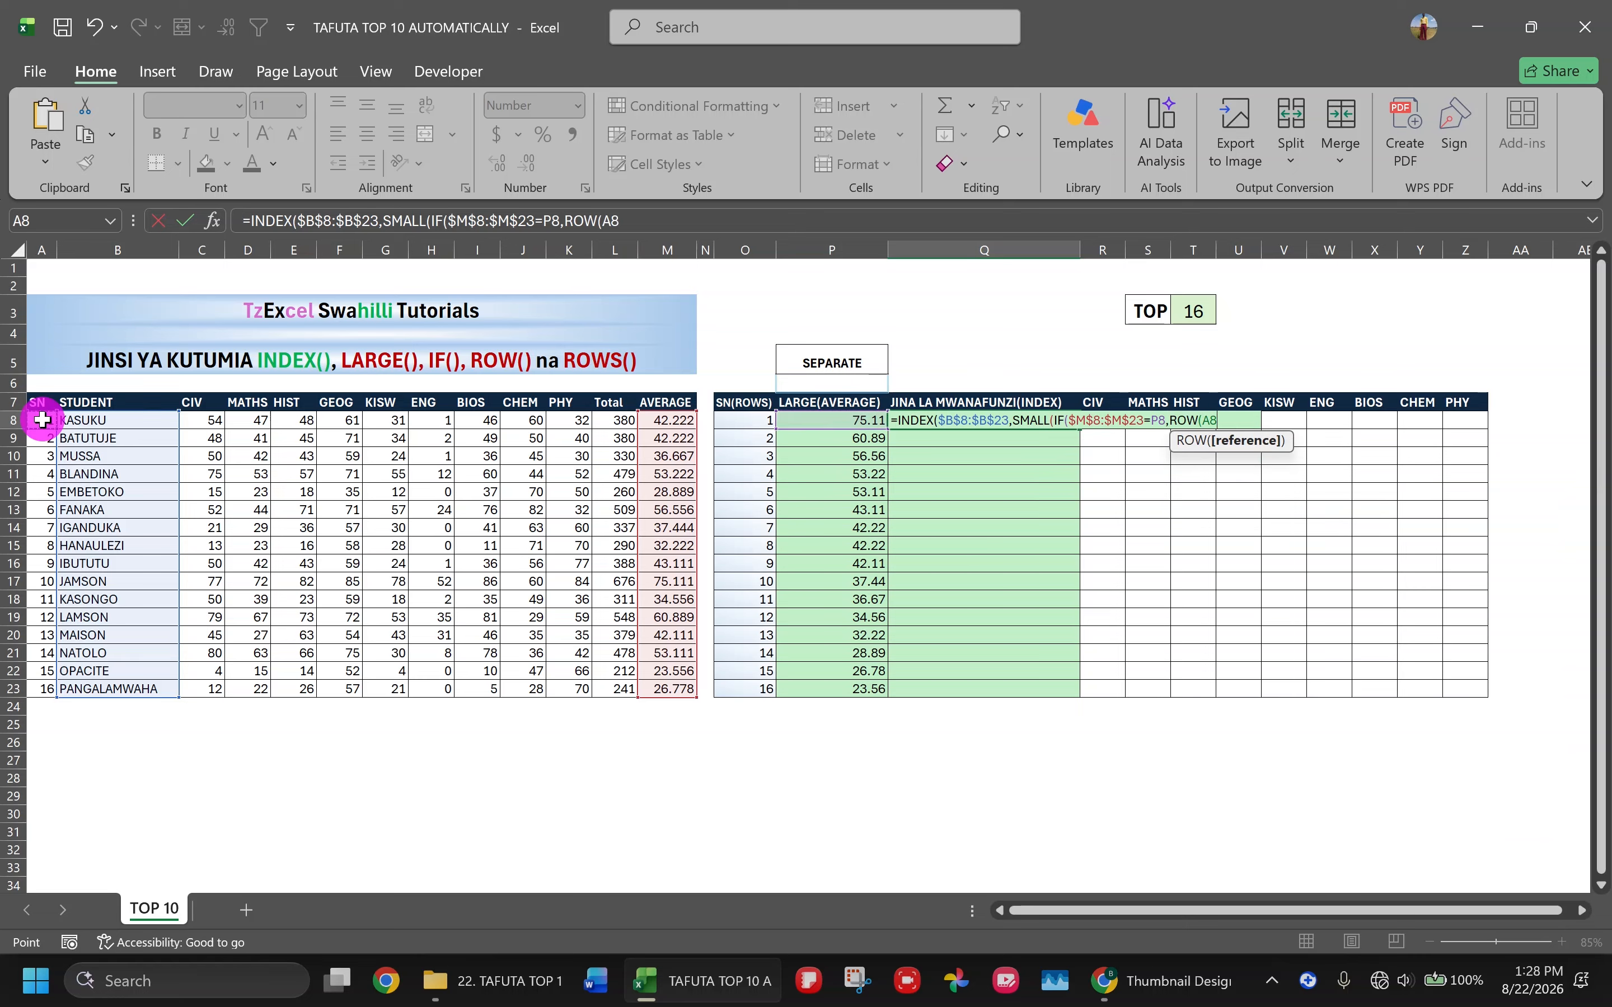
drag(42, 420, 36, 682)
key(F4)
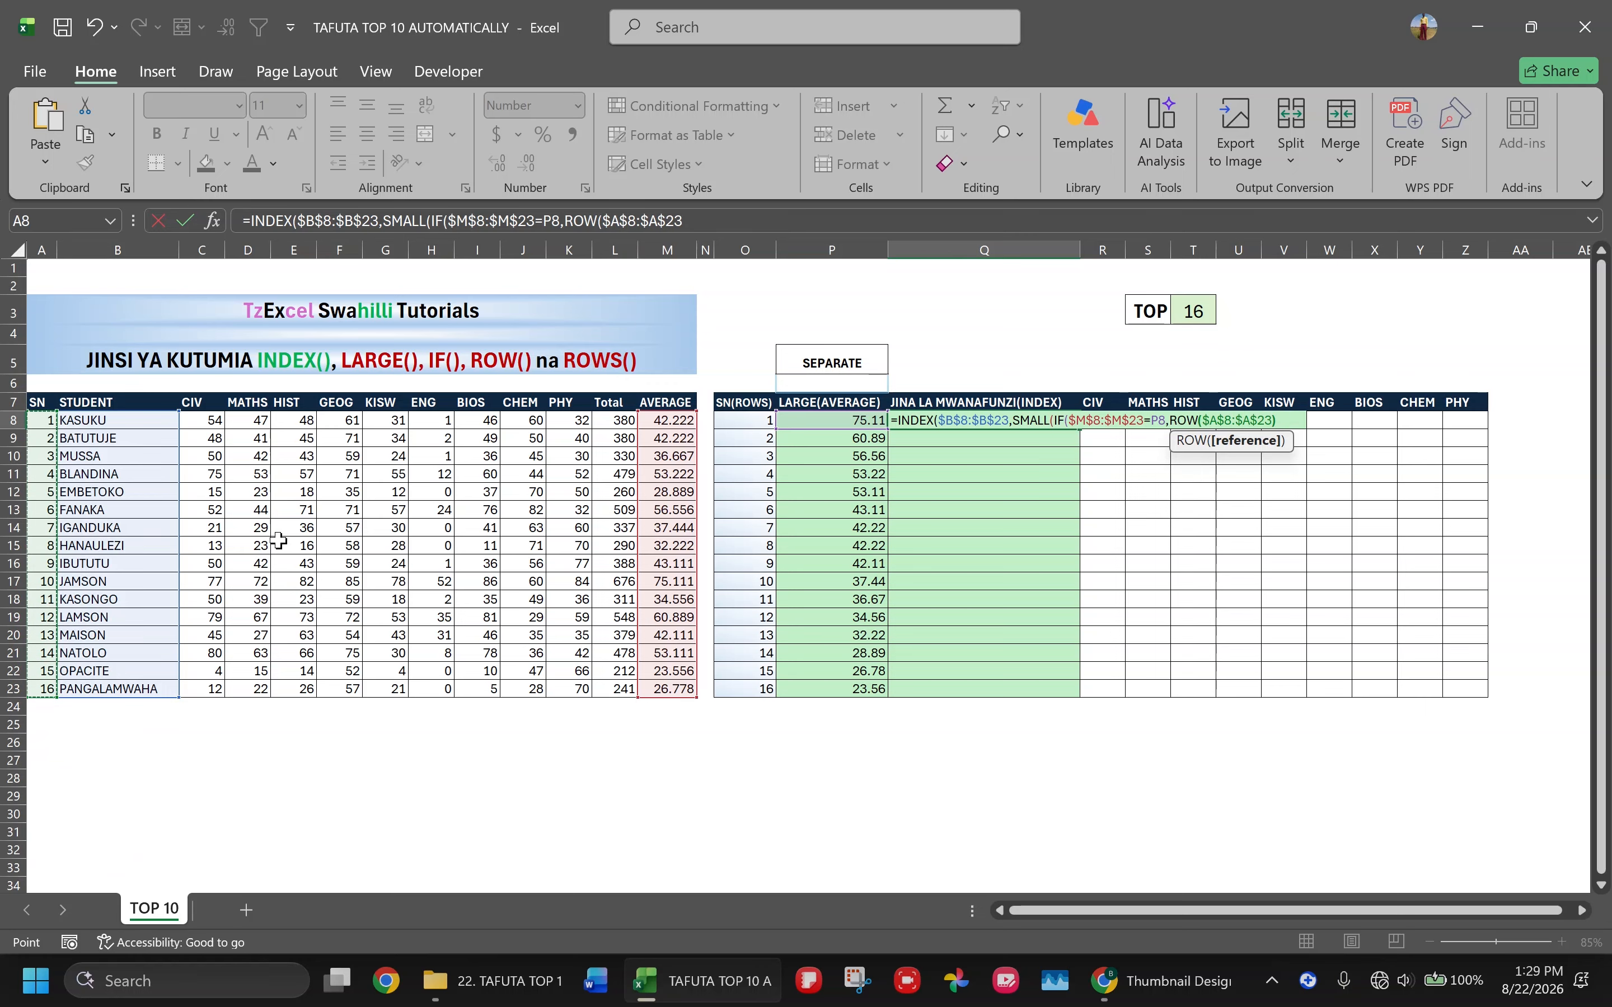
text()-ROW()
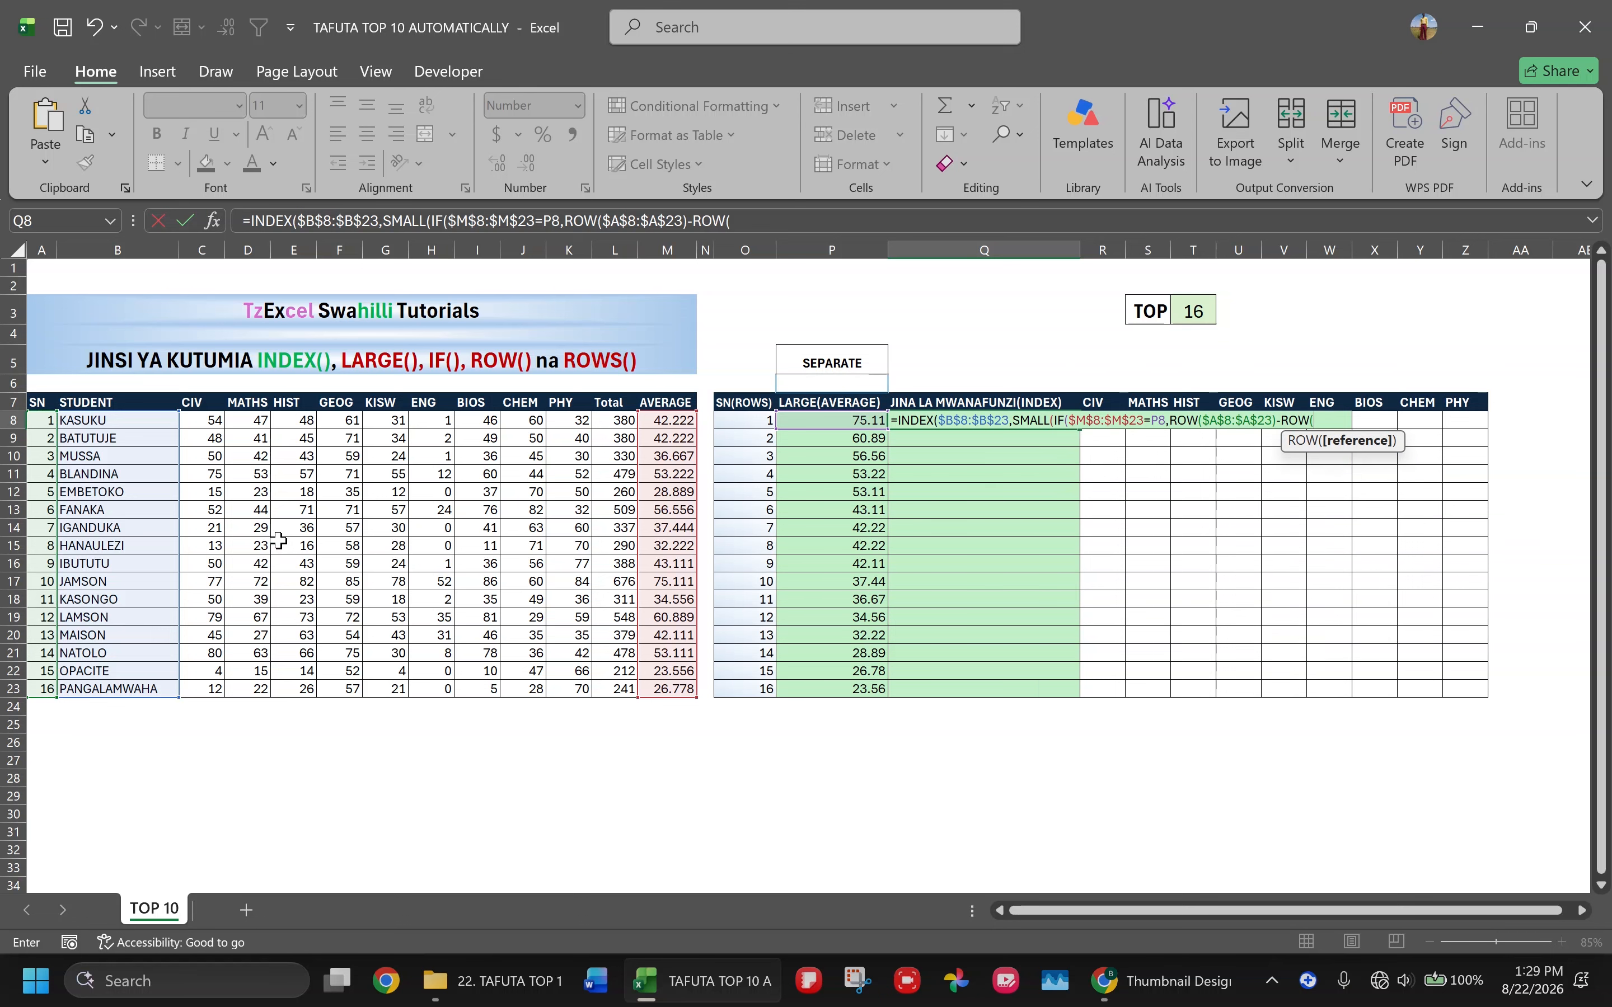
click(38, 421)
key(F4)
text()+)
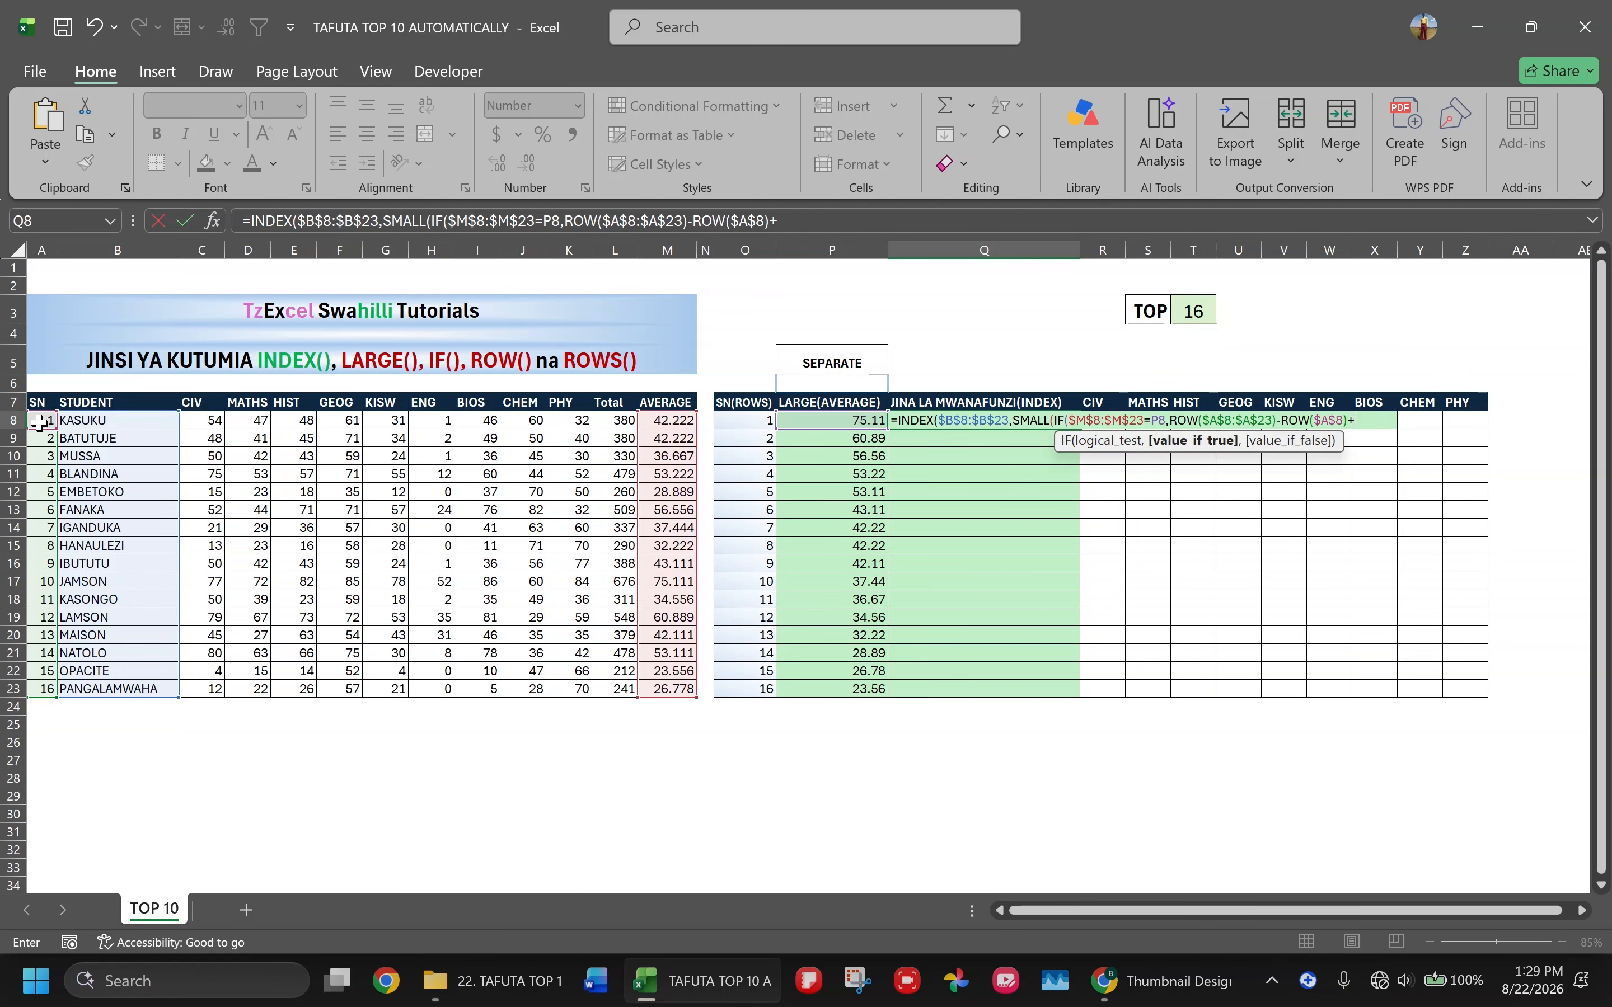
text(1))
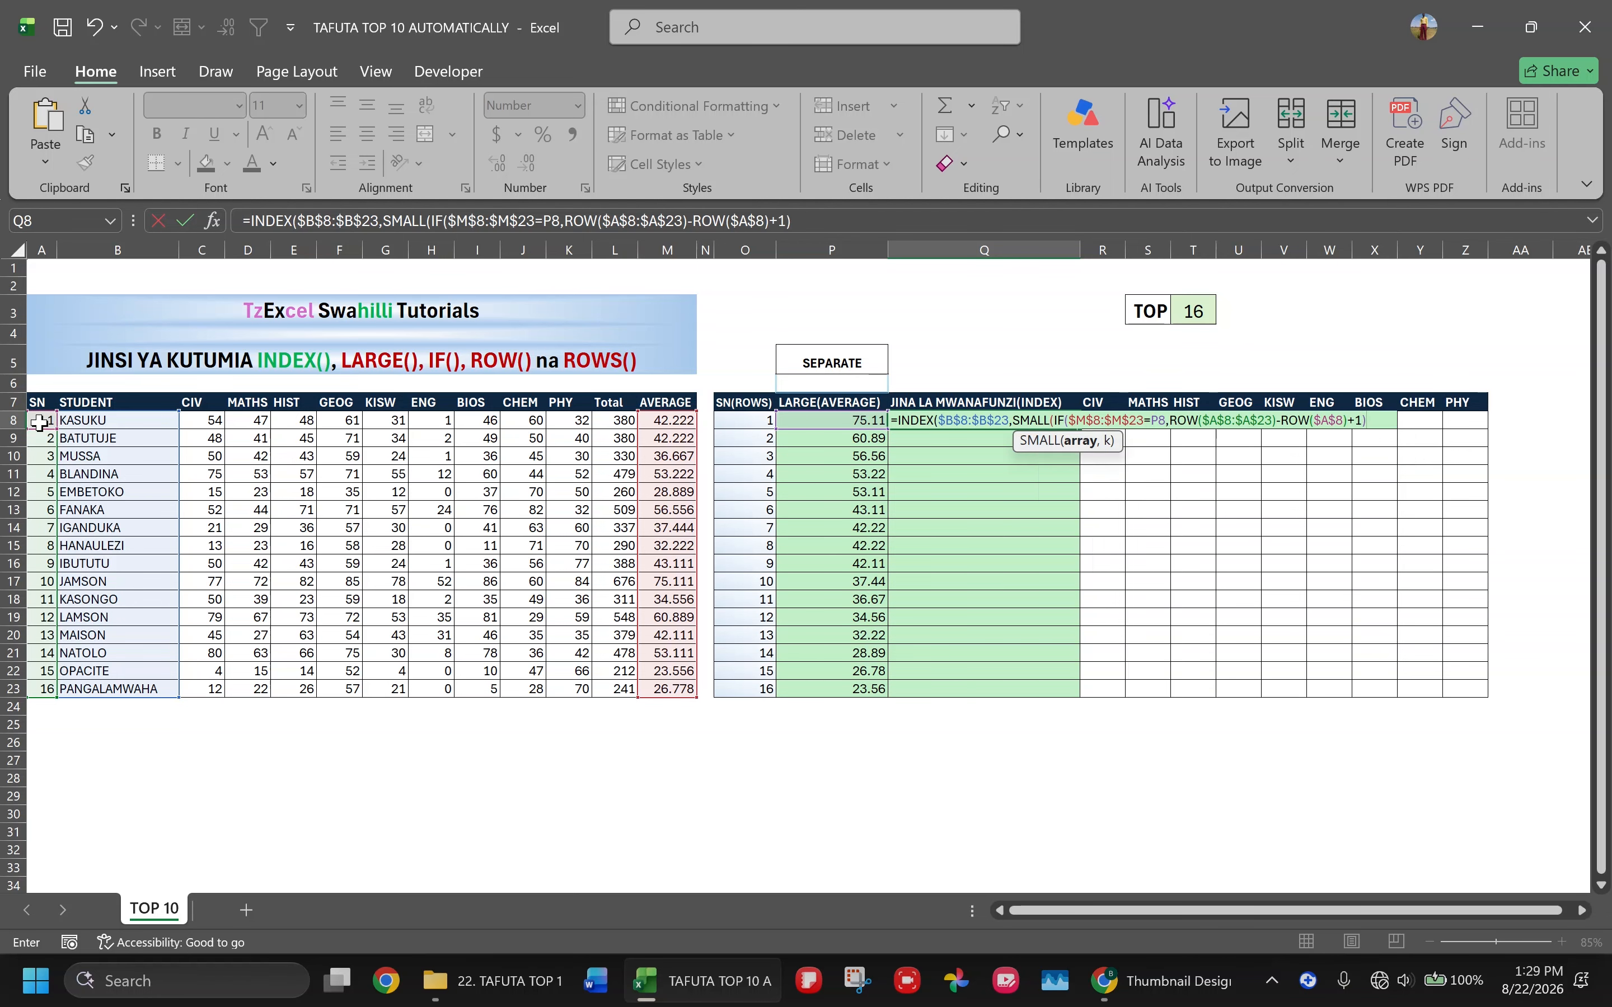
Step: Add COUNTIF(P8:P8,P8) as the k argument of SMALL in the Q8 formula
text(,COU)
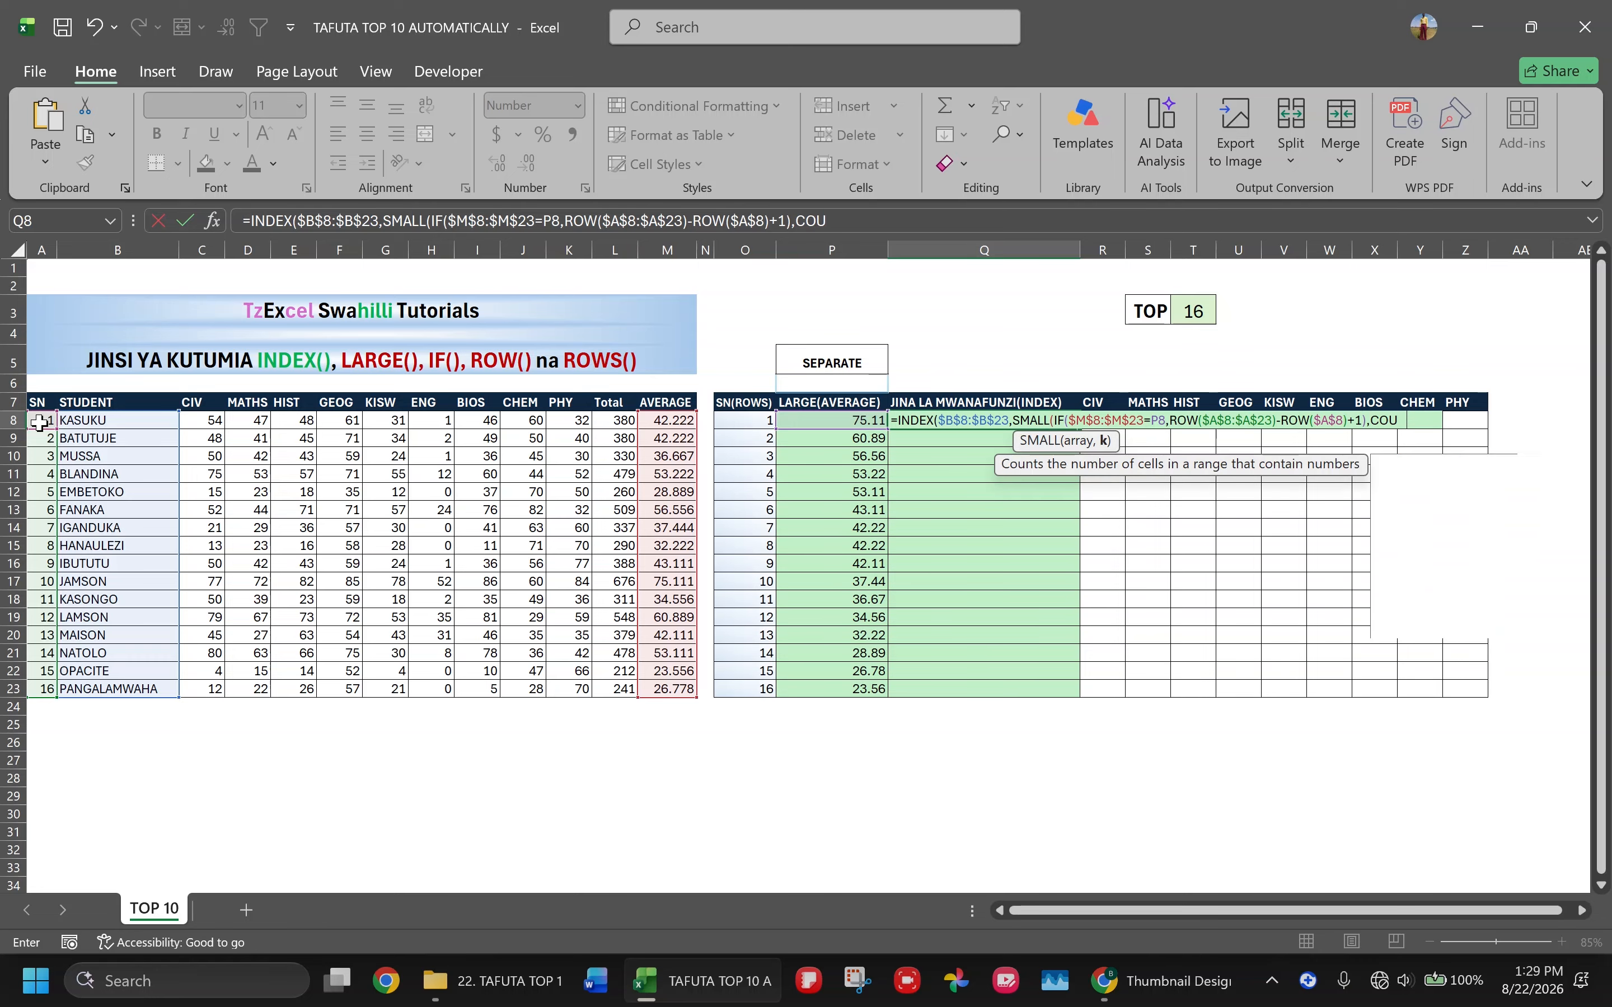
text(NTIF()
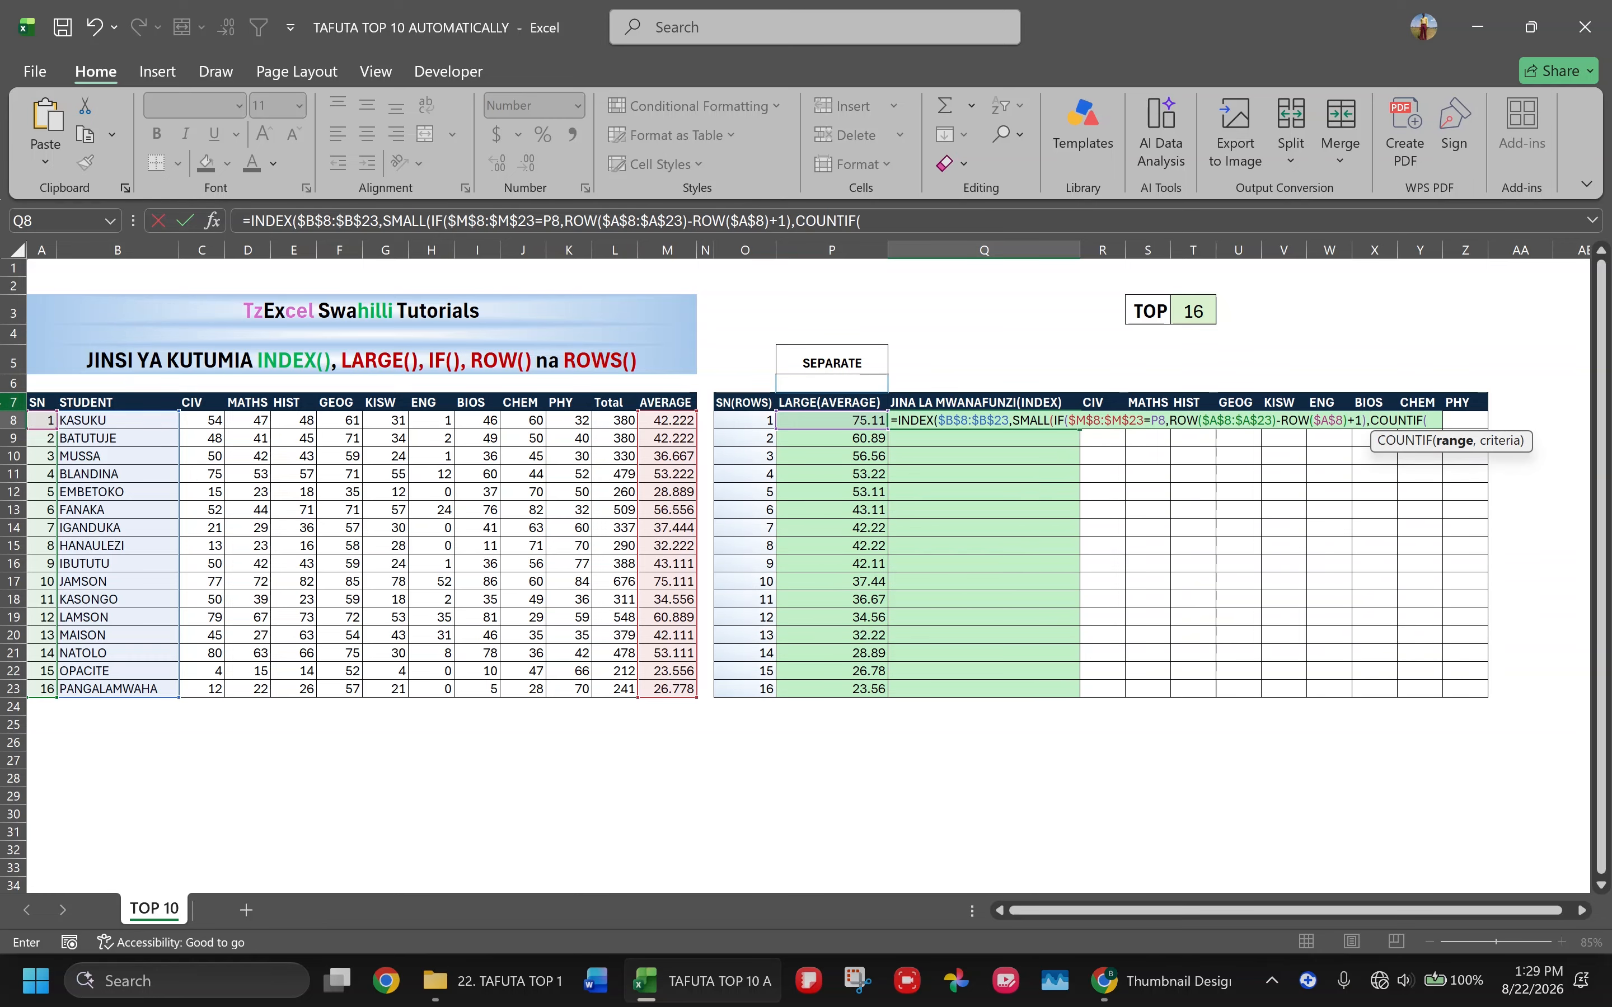
click(842, 423)
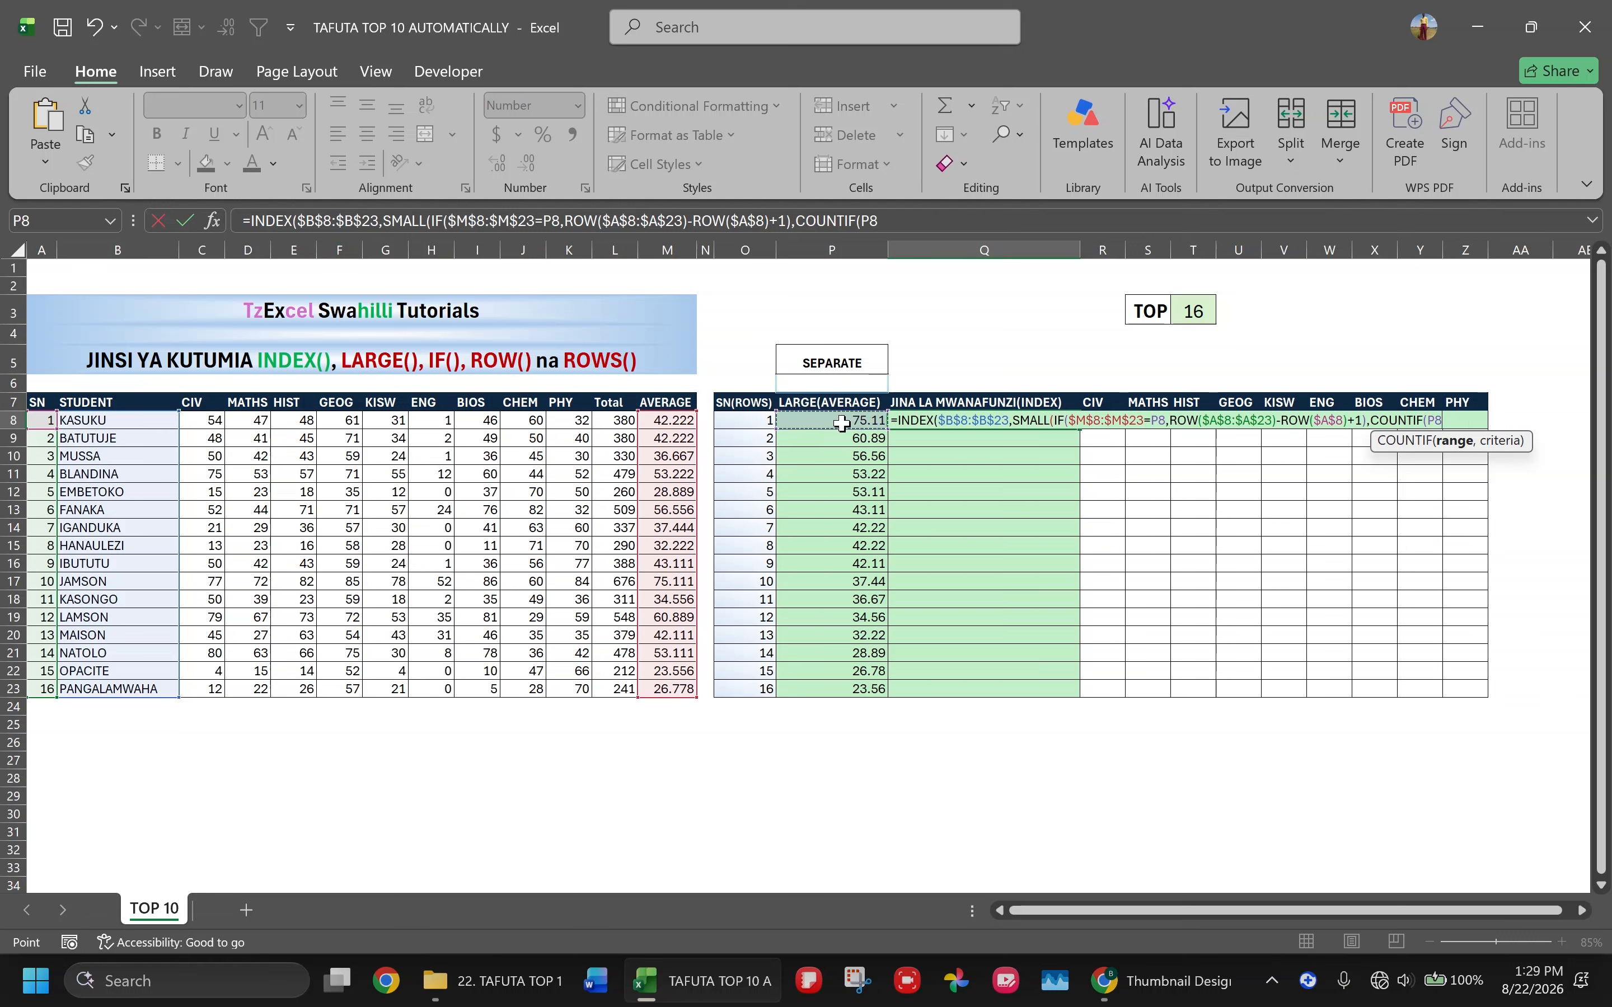
key(F8)
text(,)
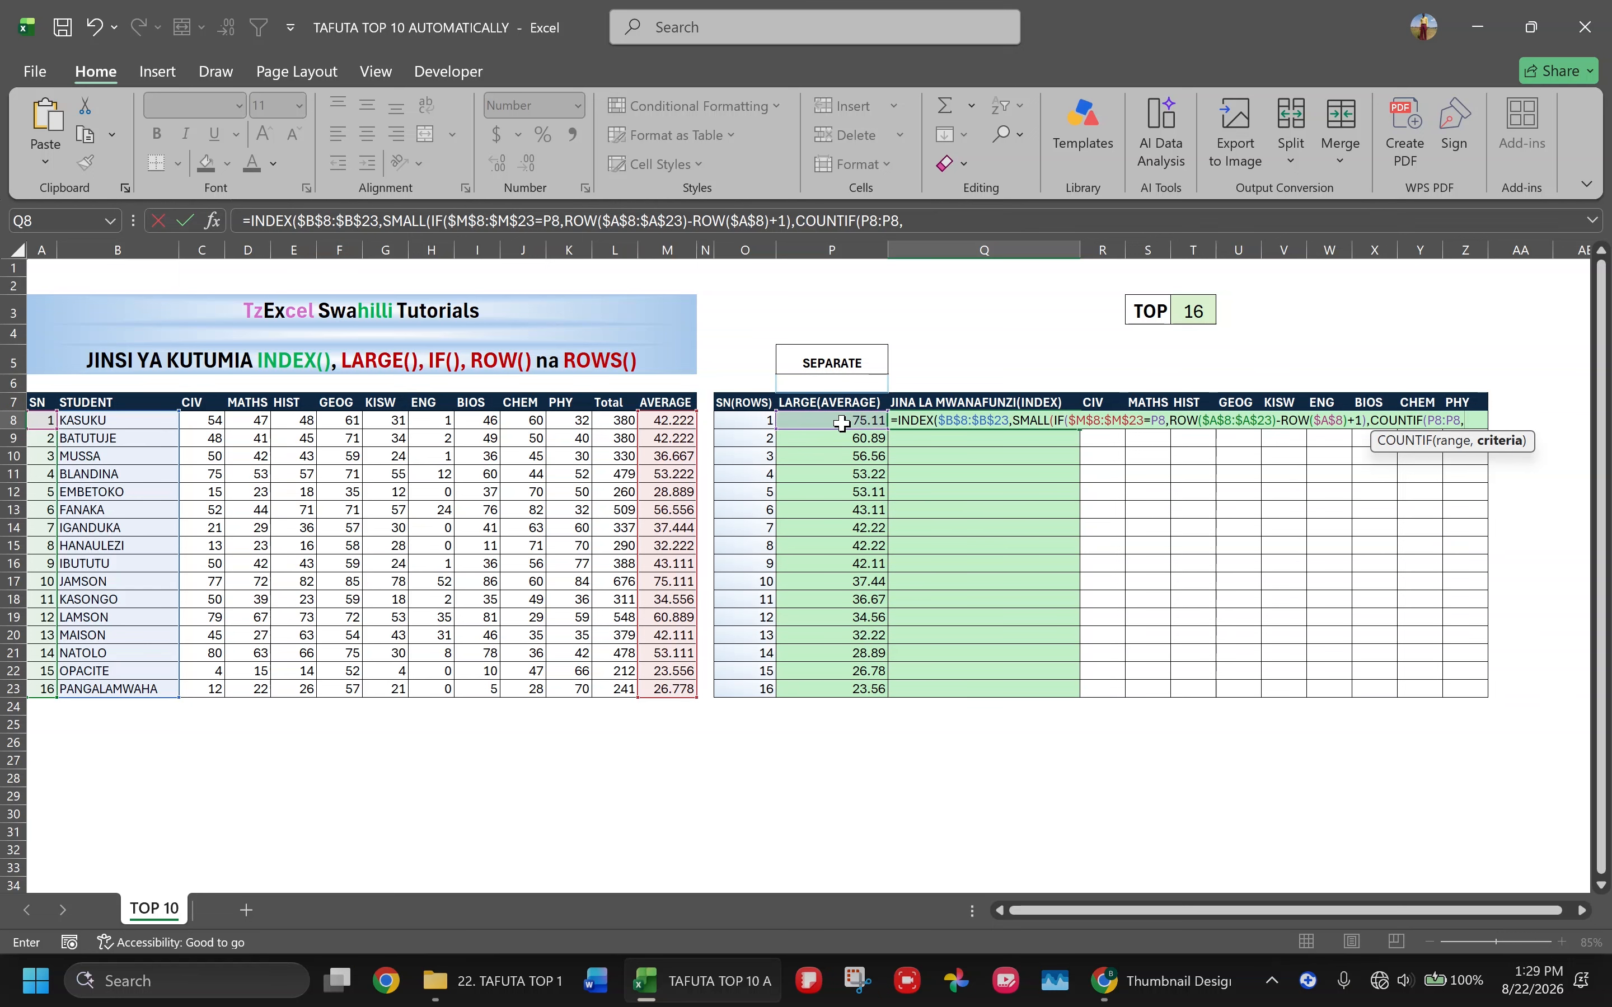
text(P8))
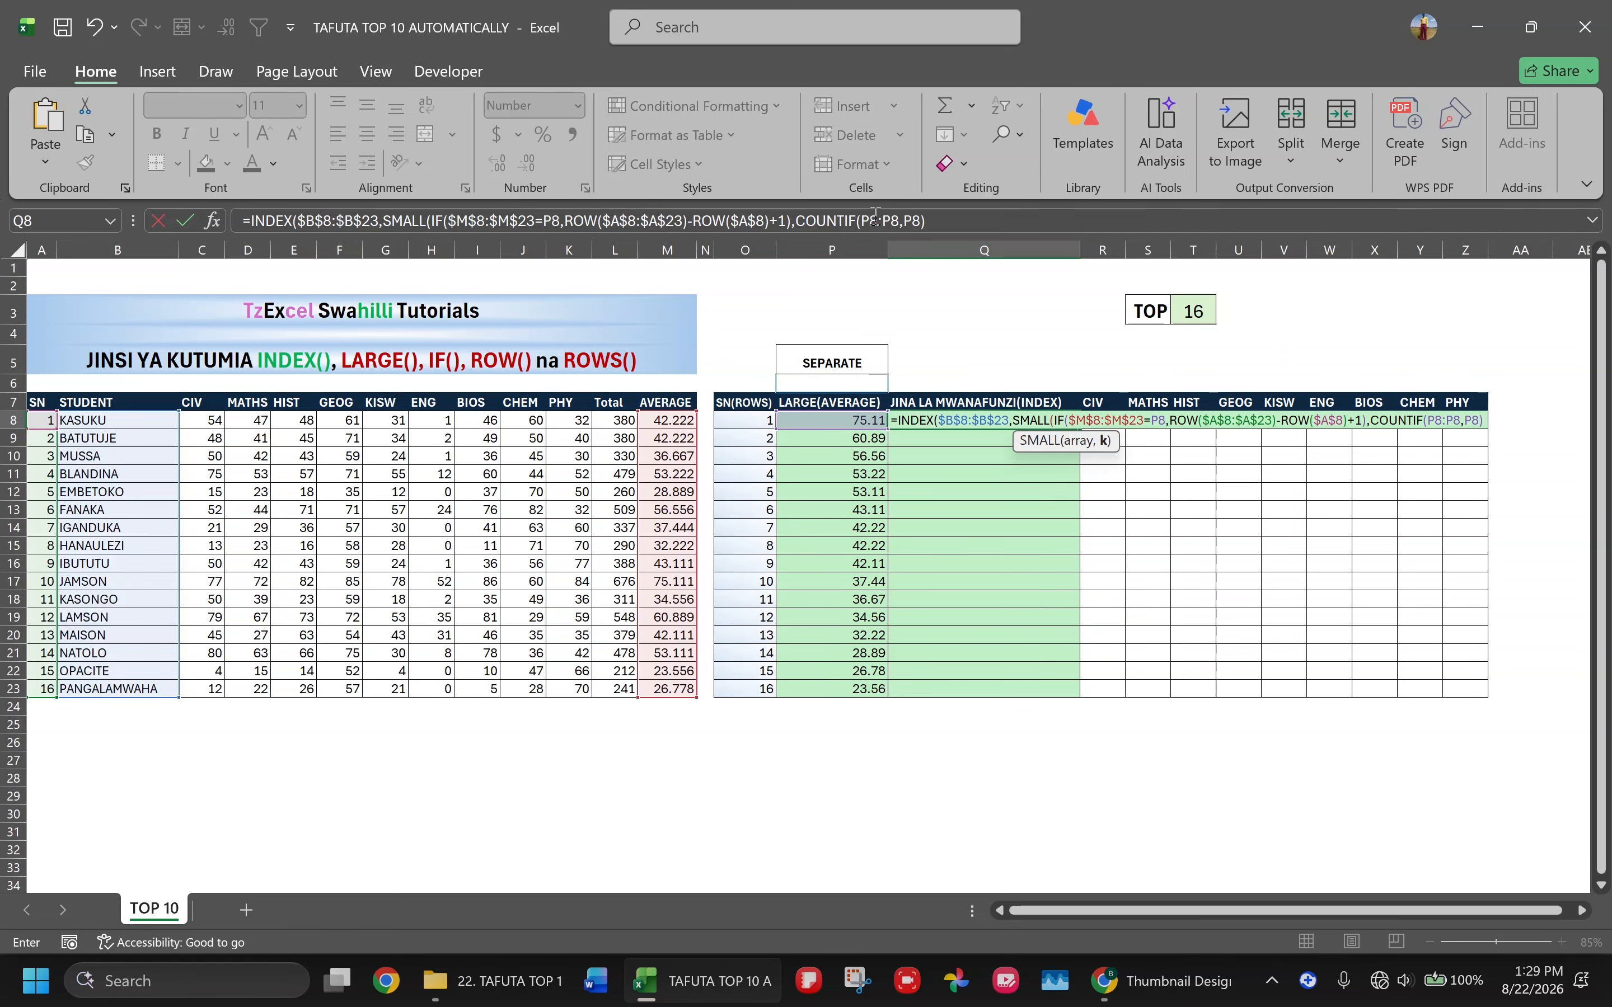
Step: Make the start of the COUNTIF range absolute as $P$8, close SMALL and INDEX, and enter Q8 as an array formula
click(872, 220)
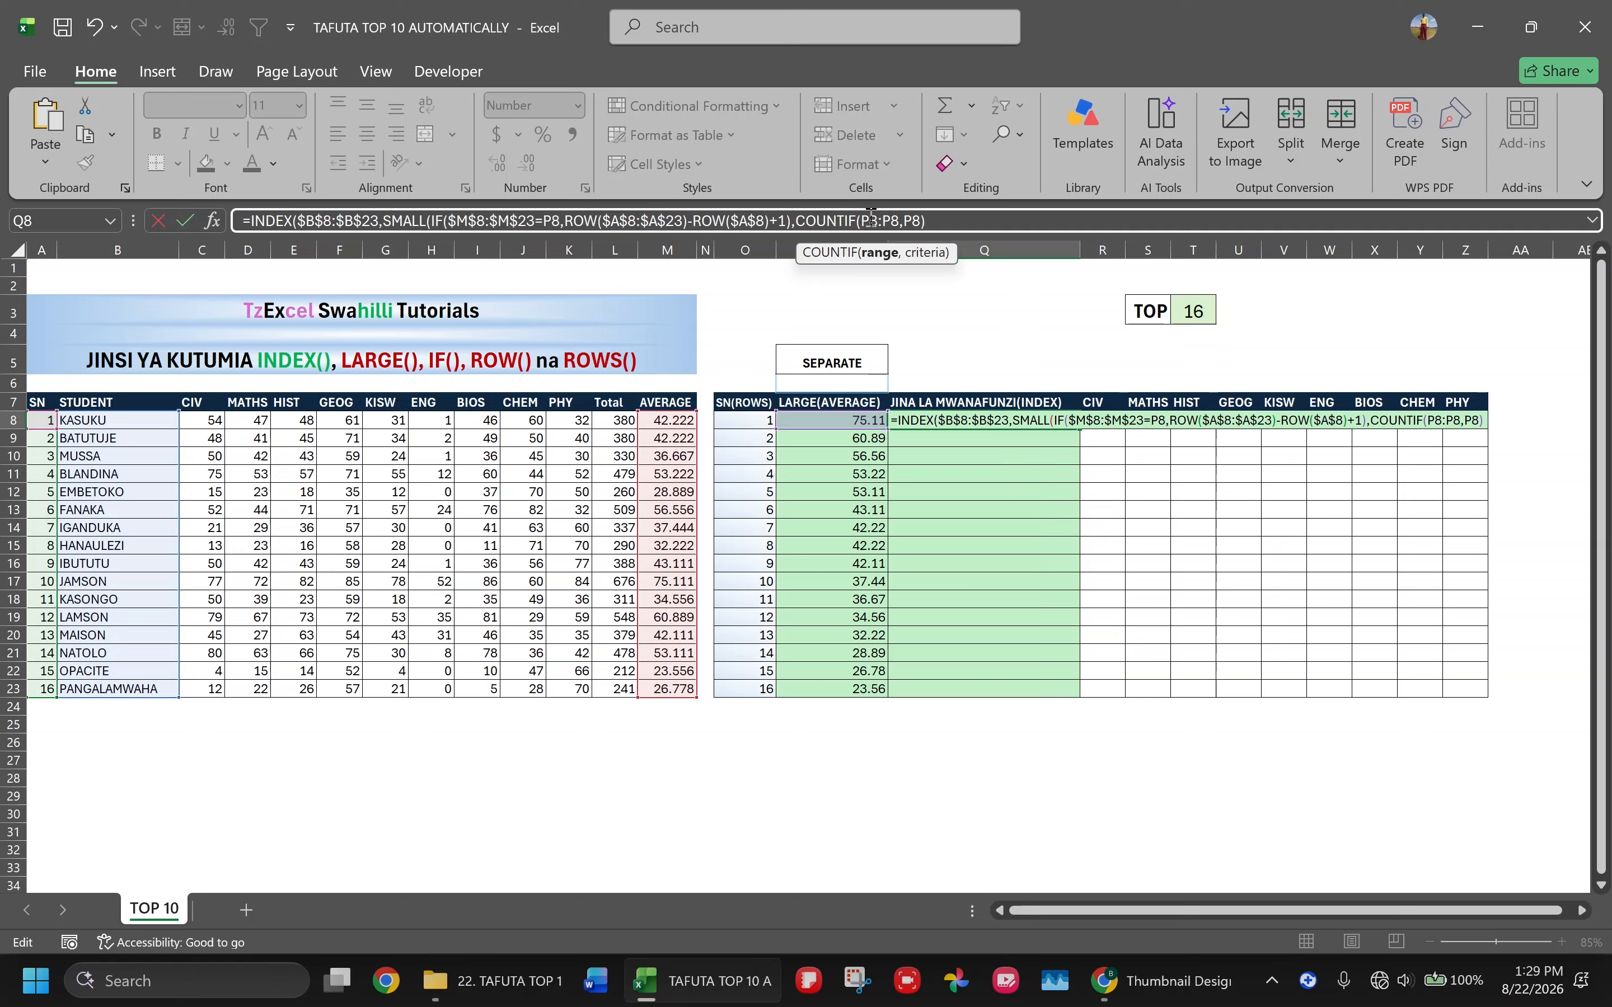
key(F4)
click(970, 213)
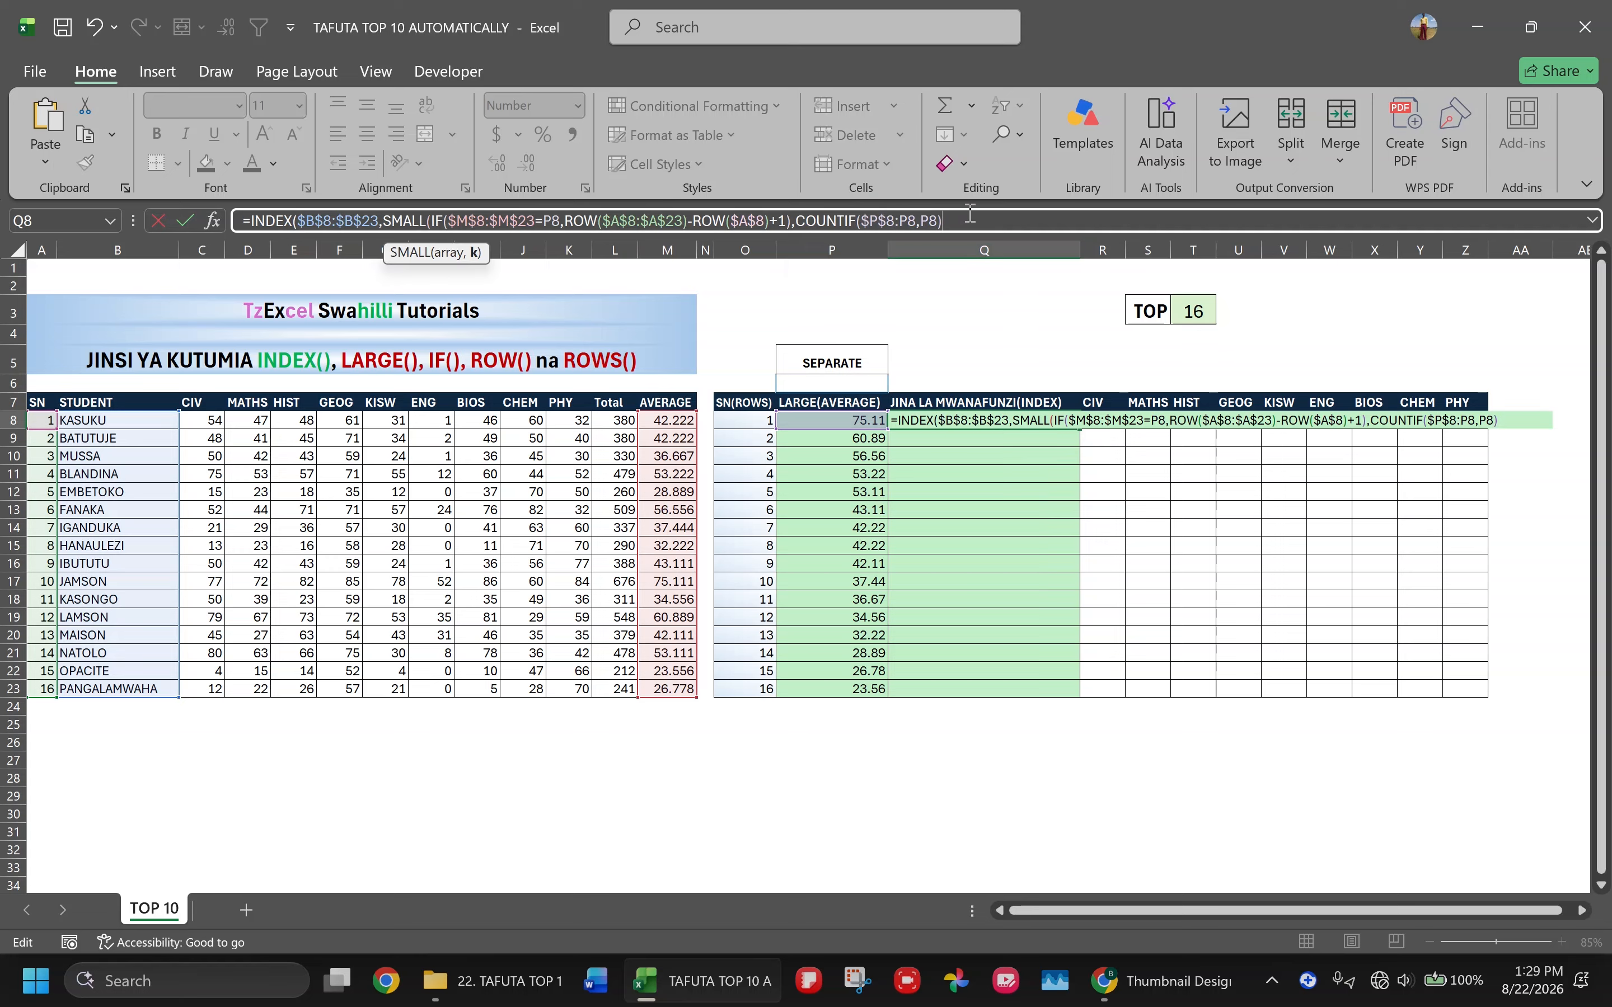
text())
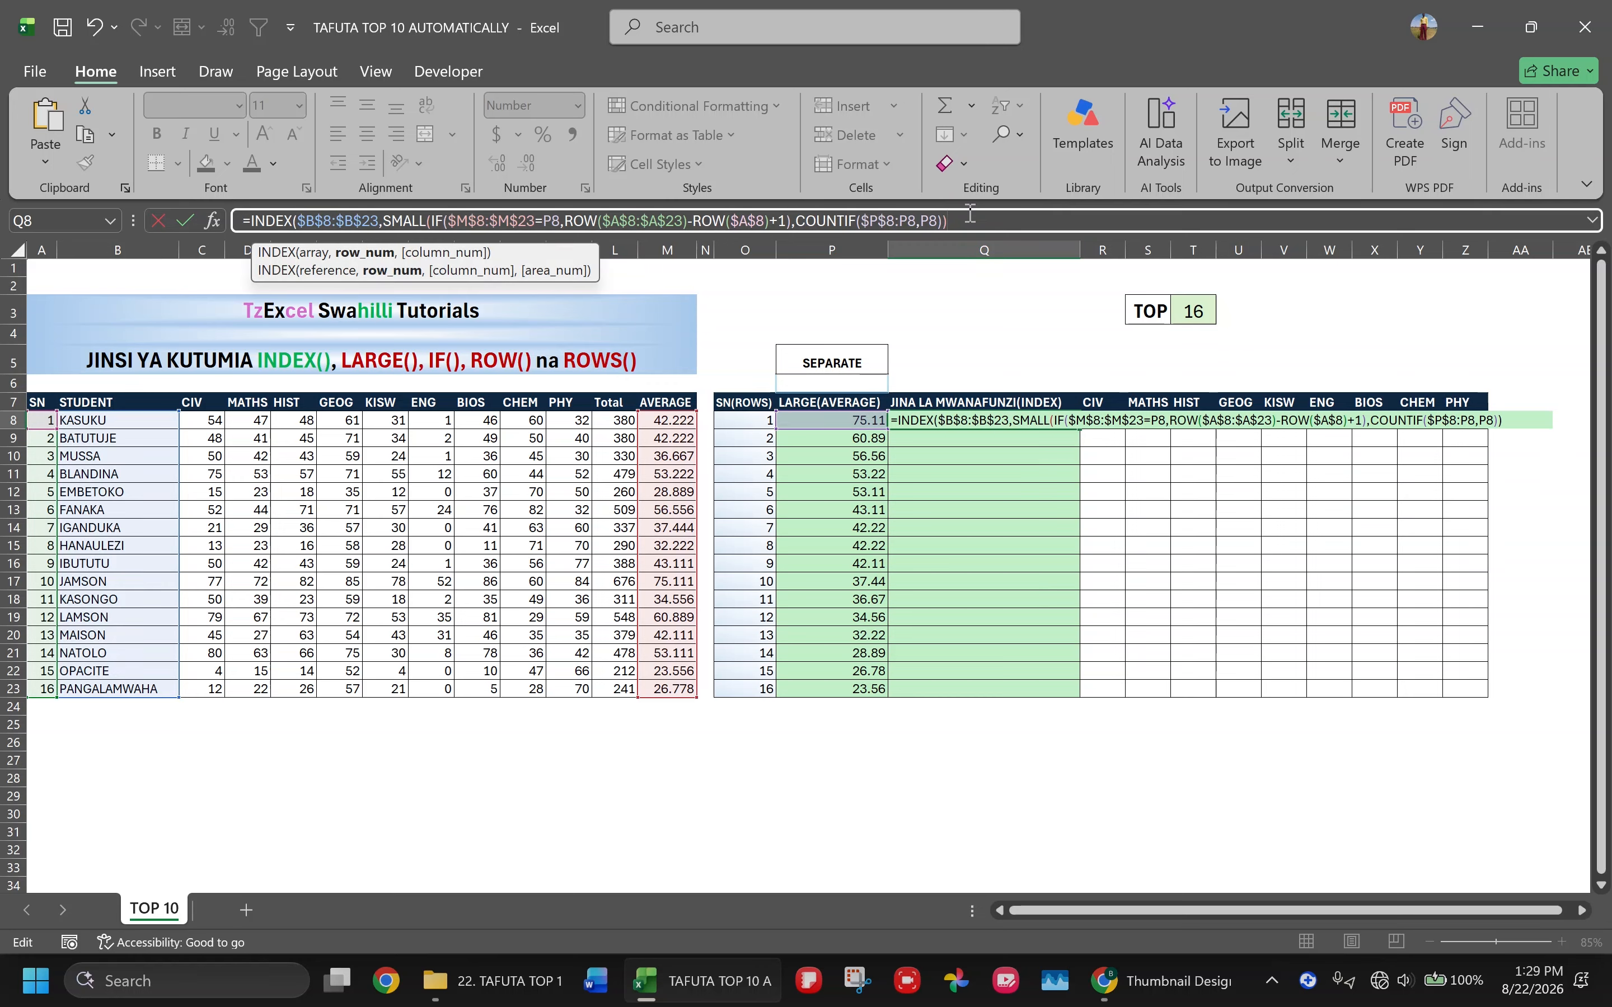
text())
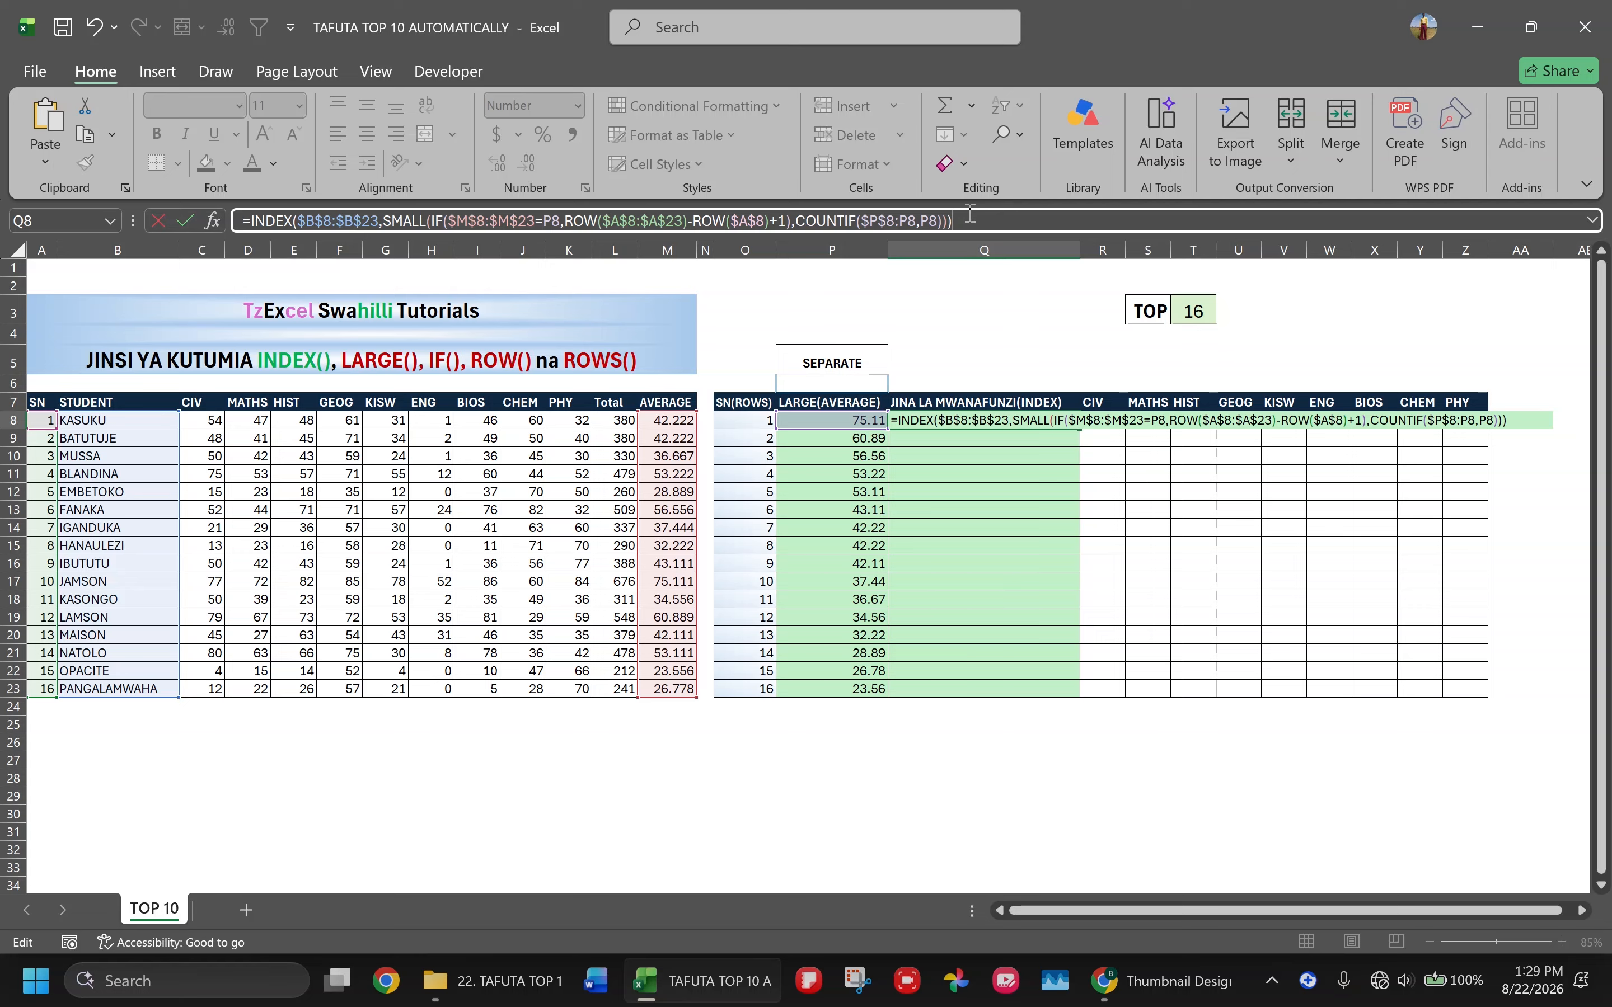
key(ctrl+shift+Return)
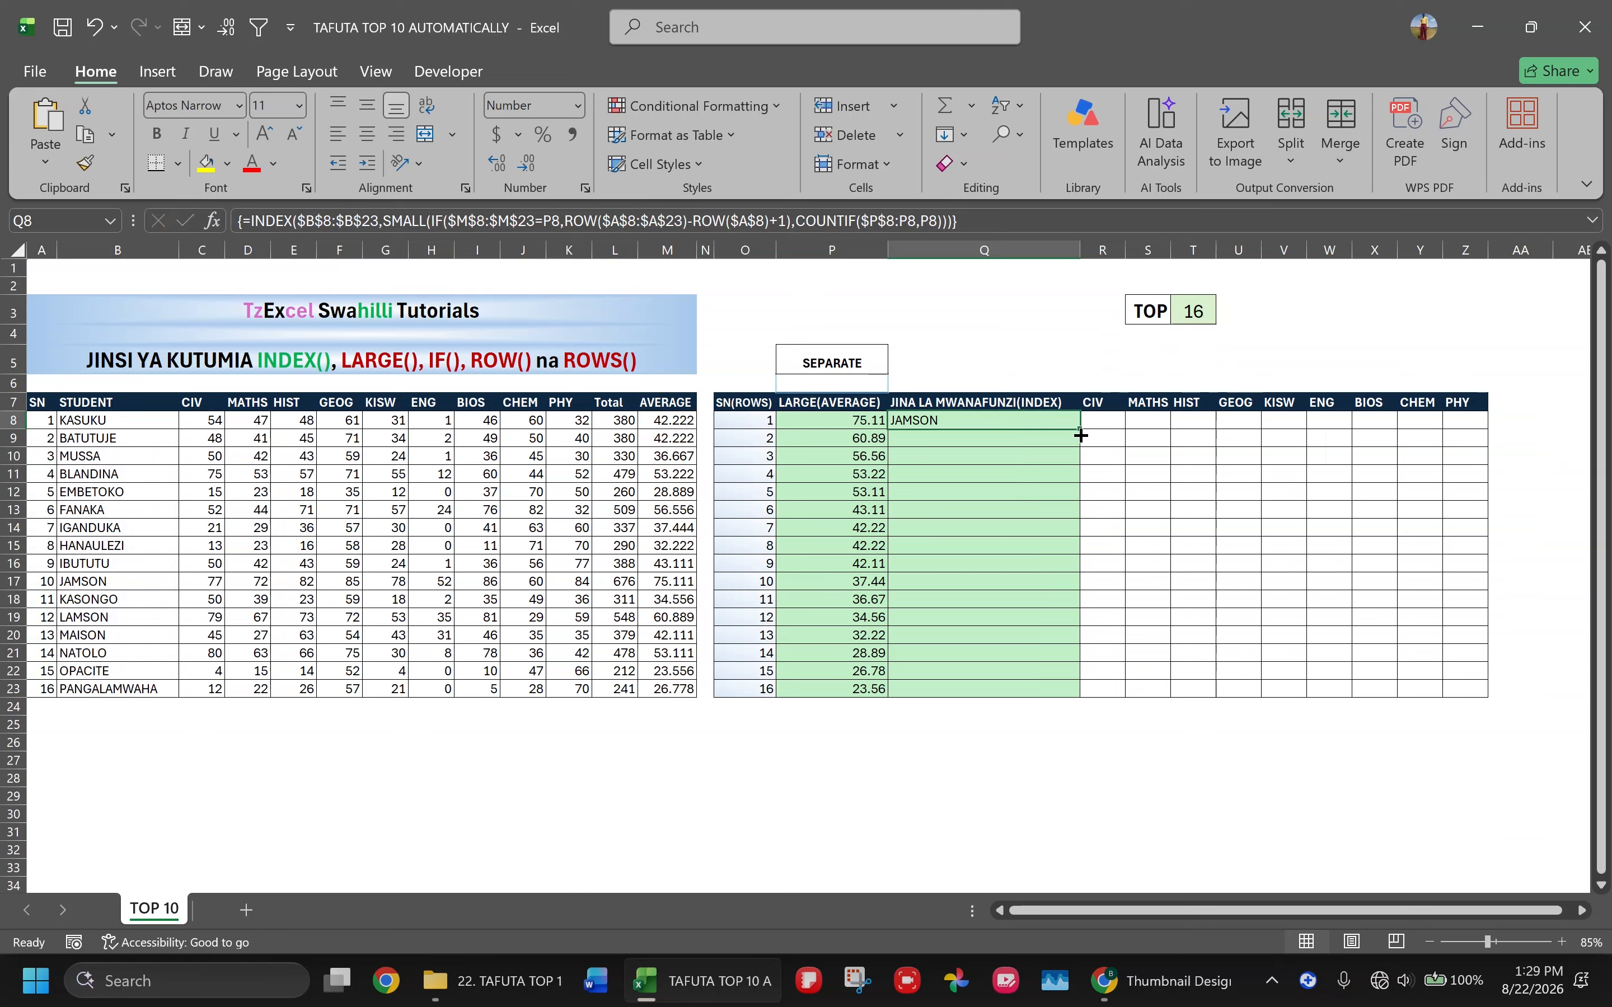
Step: Fill the student name formula from Q8 down through Q23 and check the ranking against the source average in M17
double_click(1080, 433)
click(978, 491)
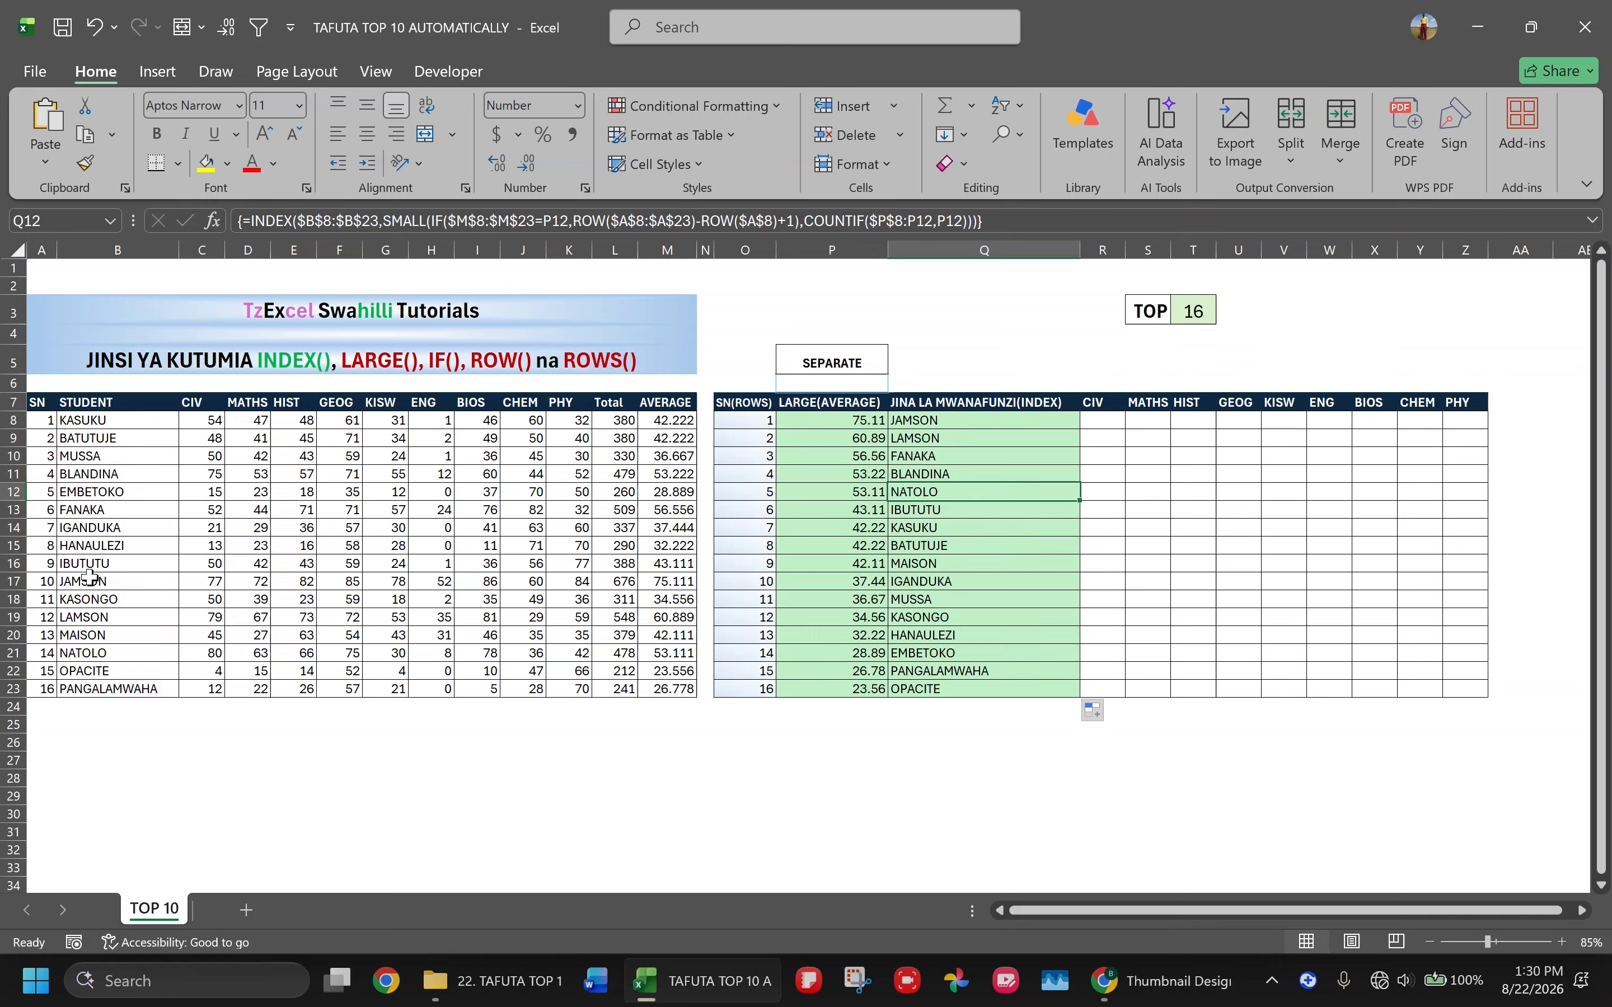
click(671, 585)
click(841, 416)
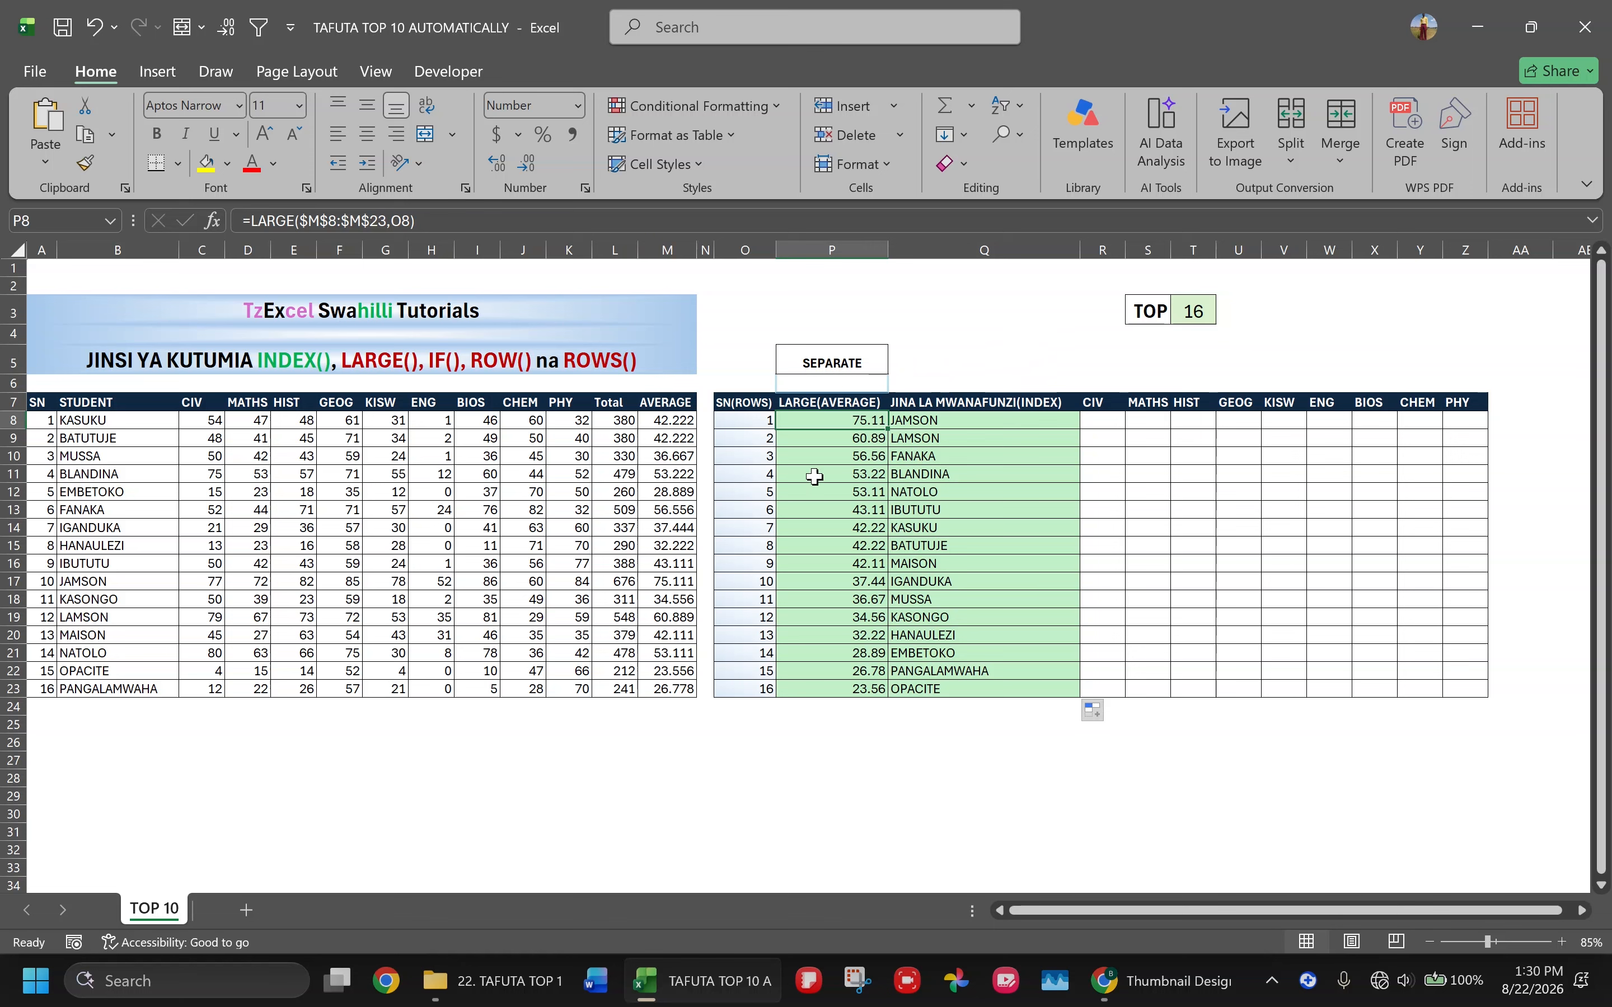
click(764, 420)
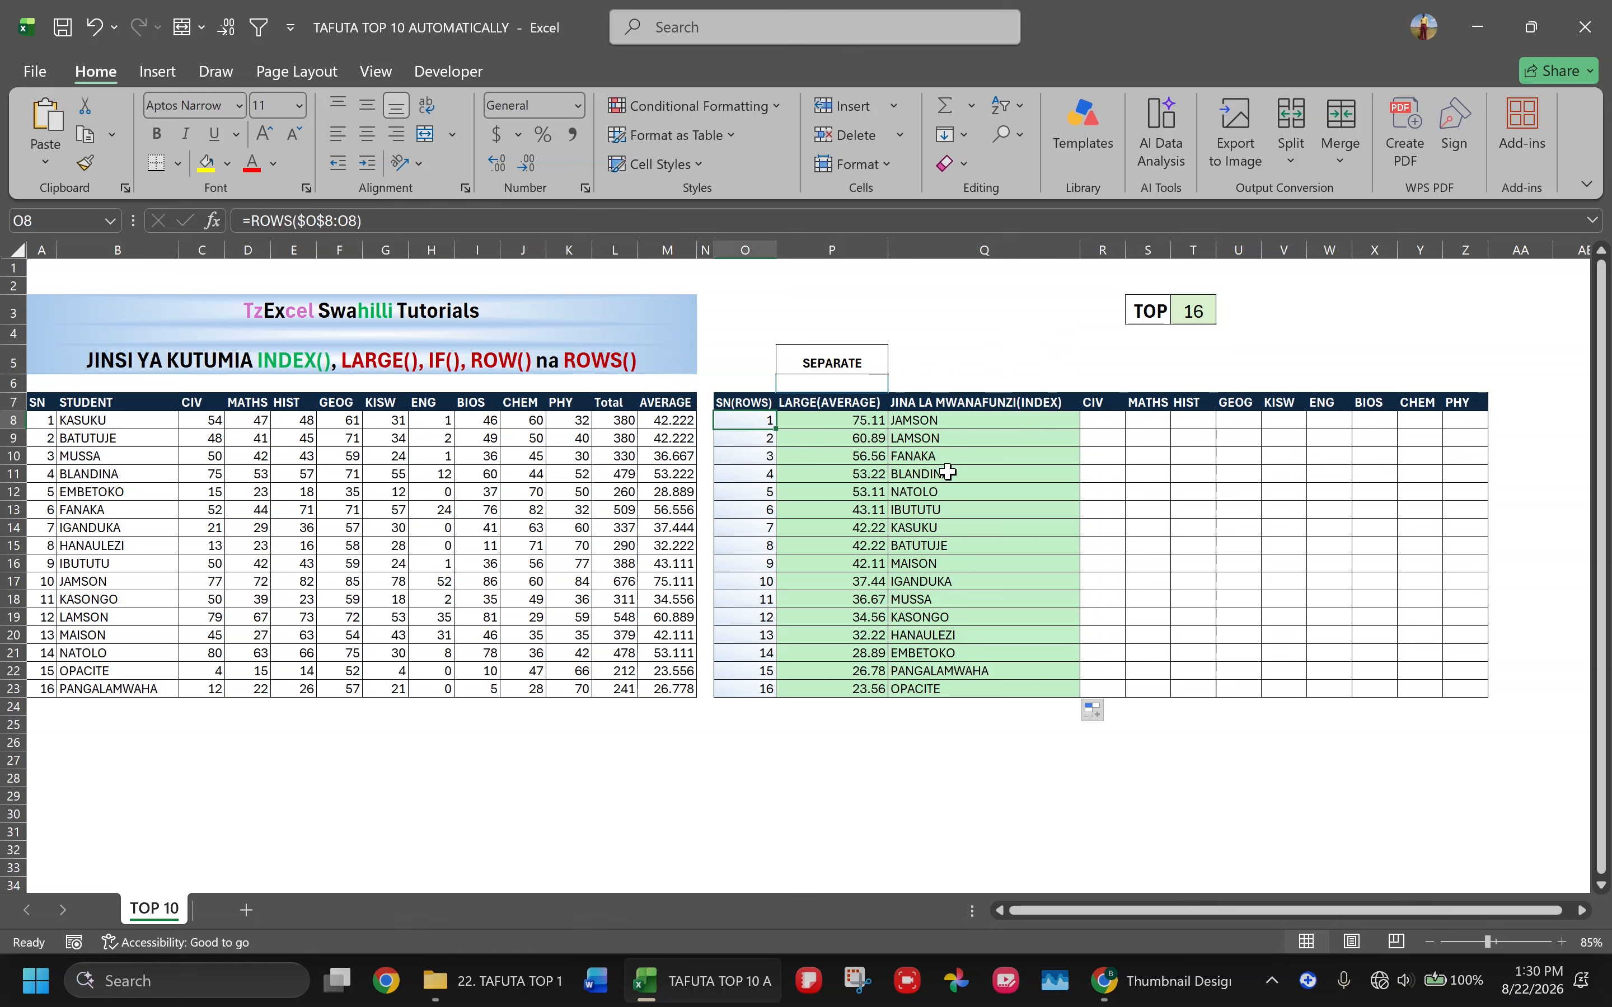
Step: Copy ROWS($O$8:O8) from the O8 formula and wrap it in an IF with the condition ROWS($O$8:O8)>$T$3
click(767, 420)
drag(368, 214, 254, 222)
key(ctrl+c)
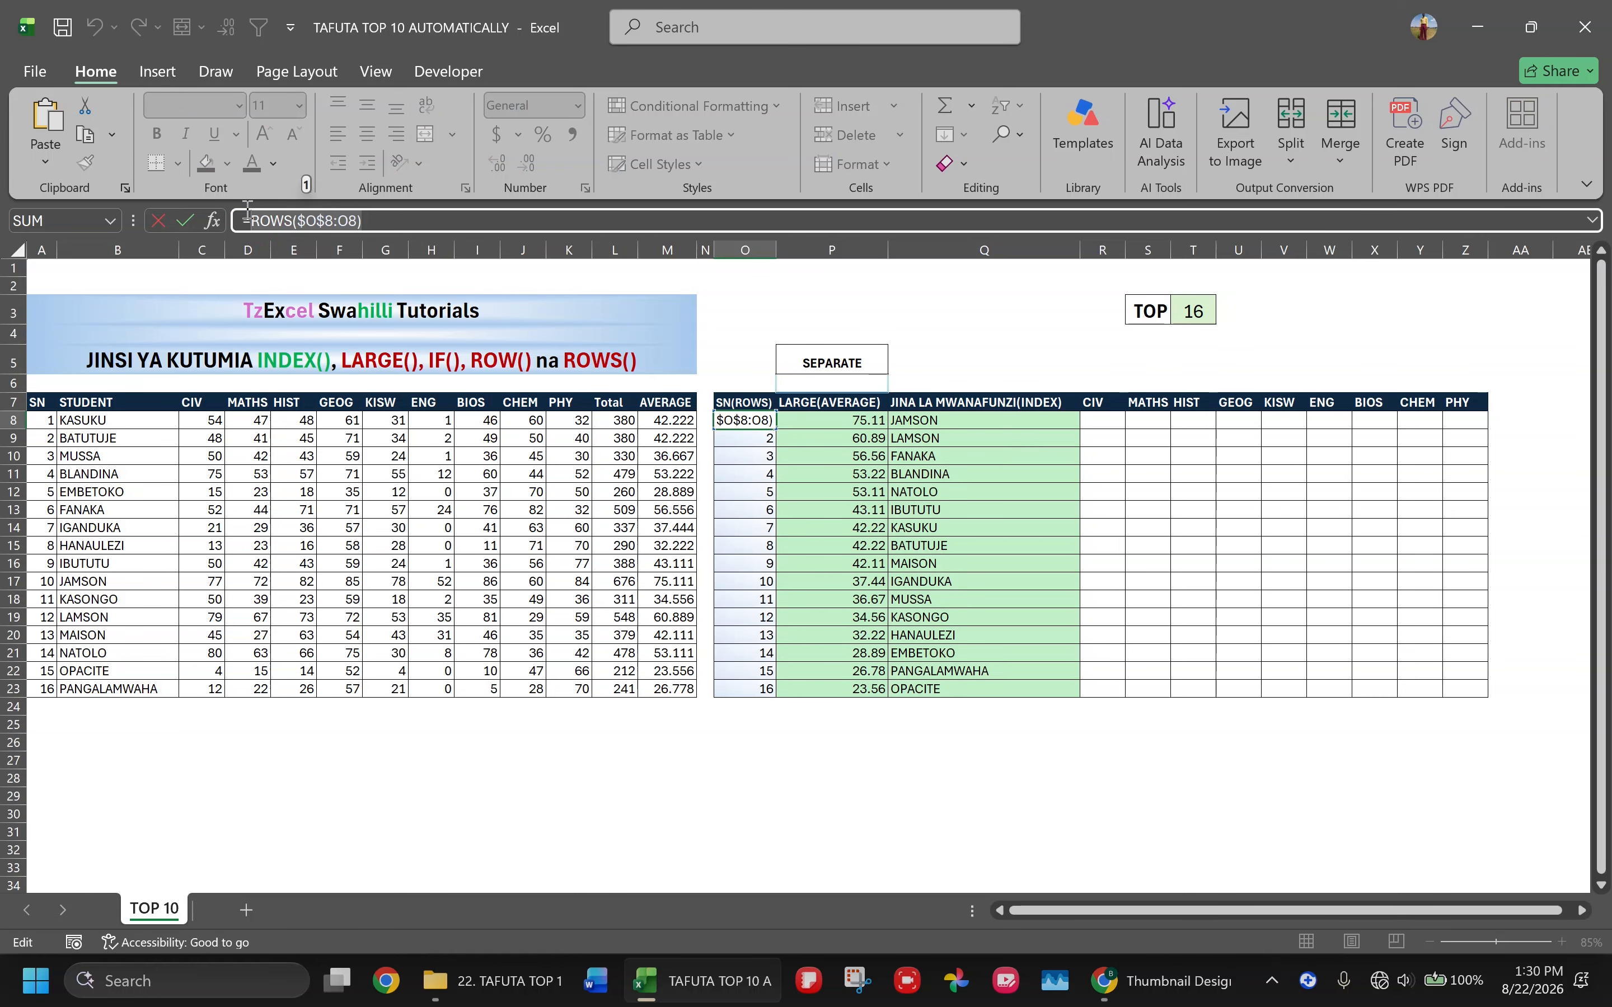
click(250, 220)
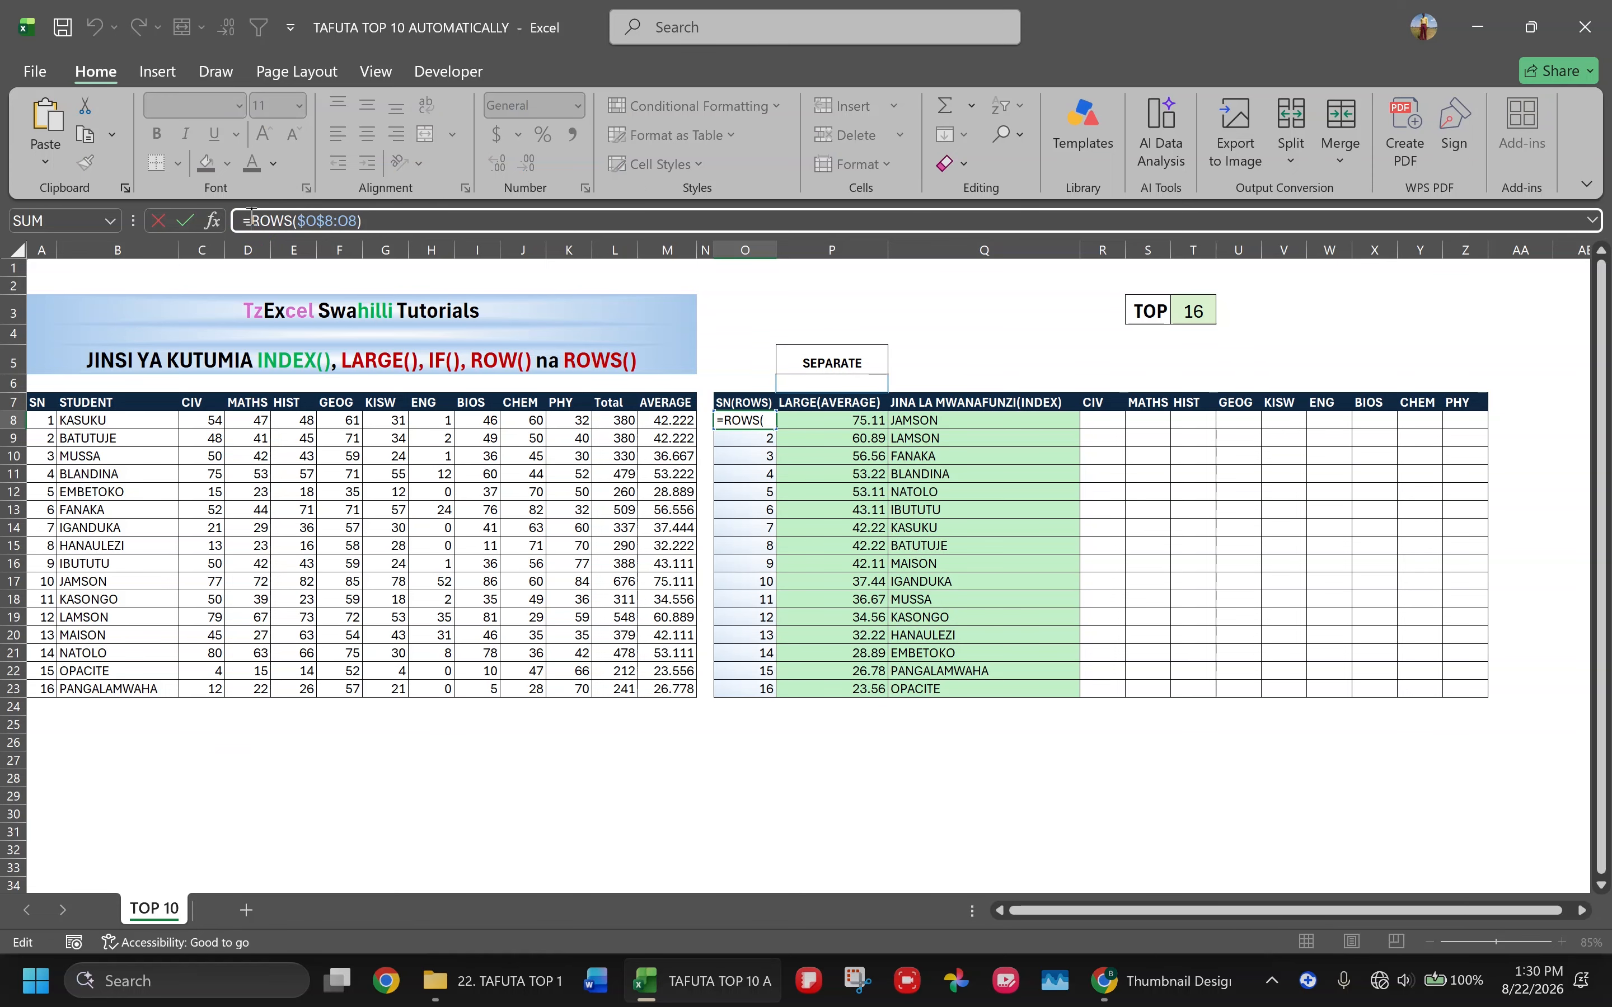
text(IF()
click(393, 217)
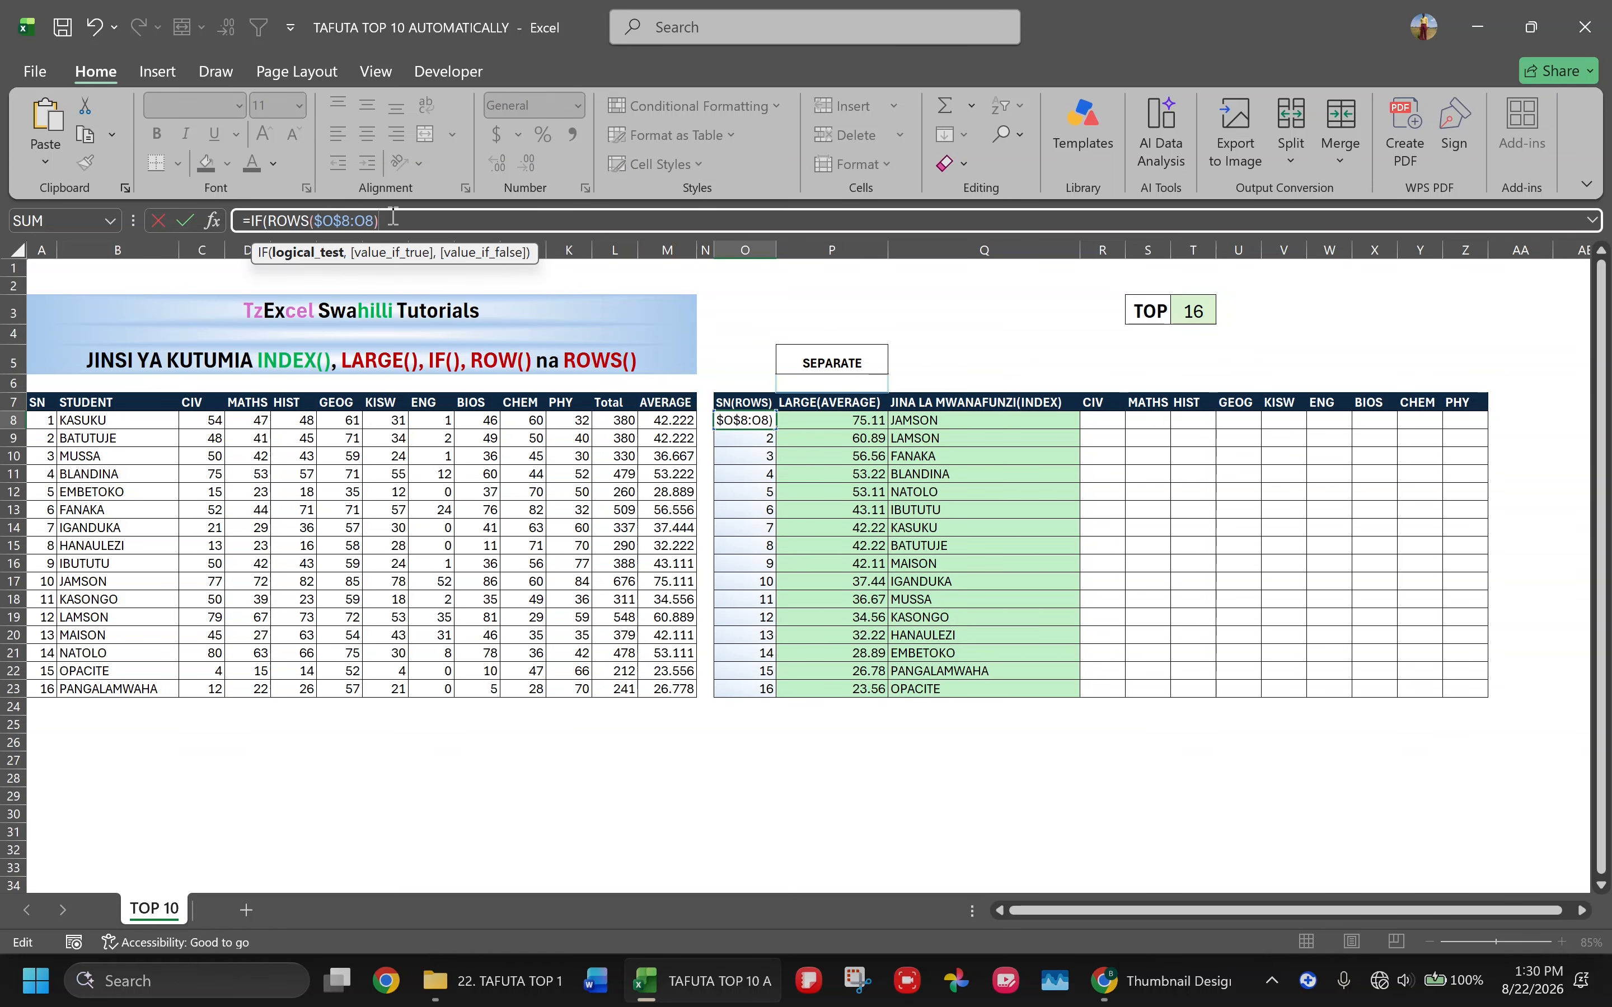
text(>)
click(1187, 311)
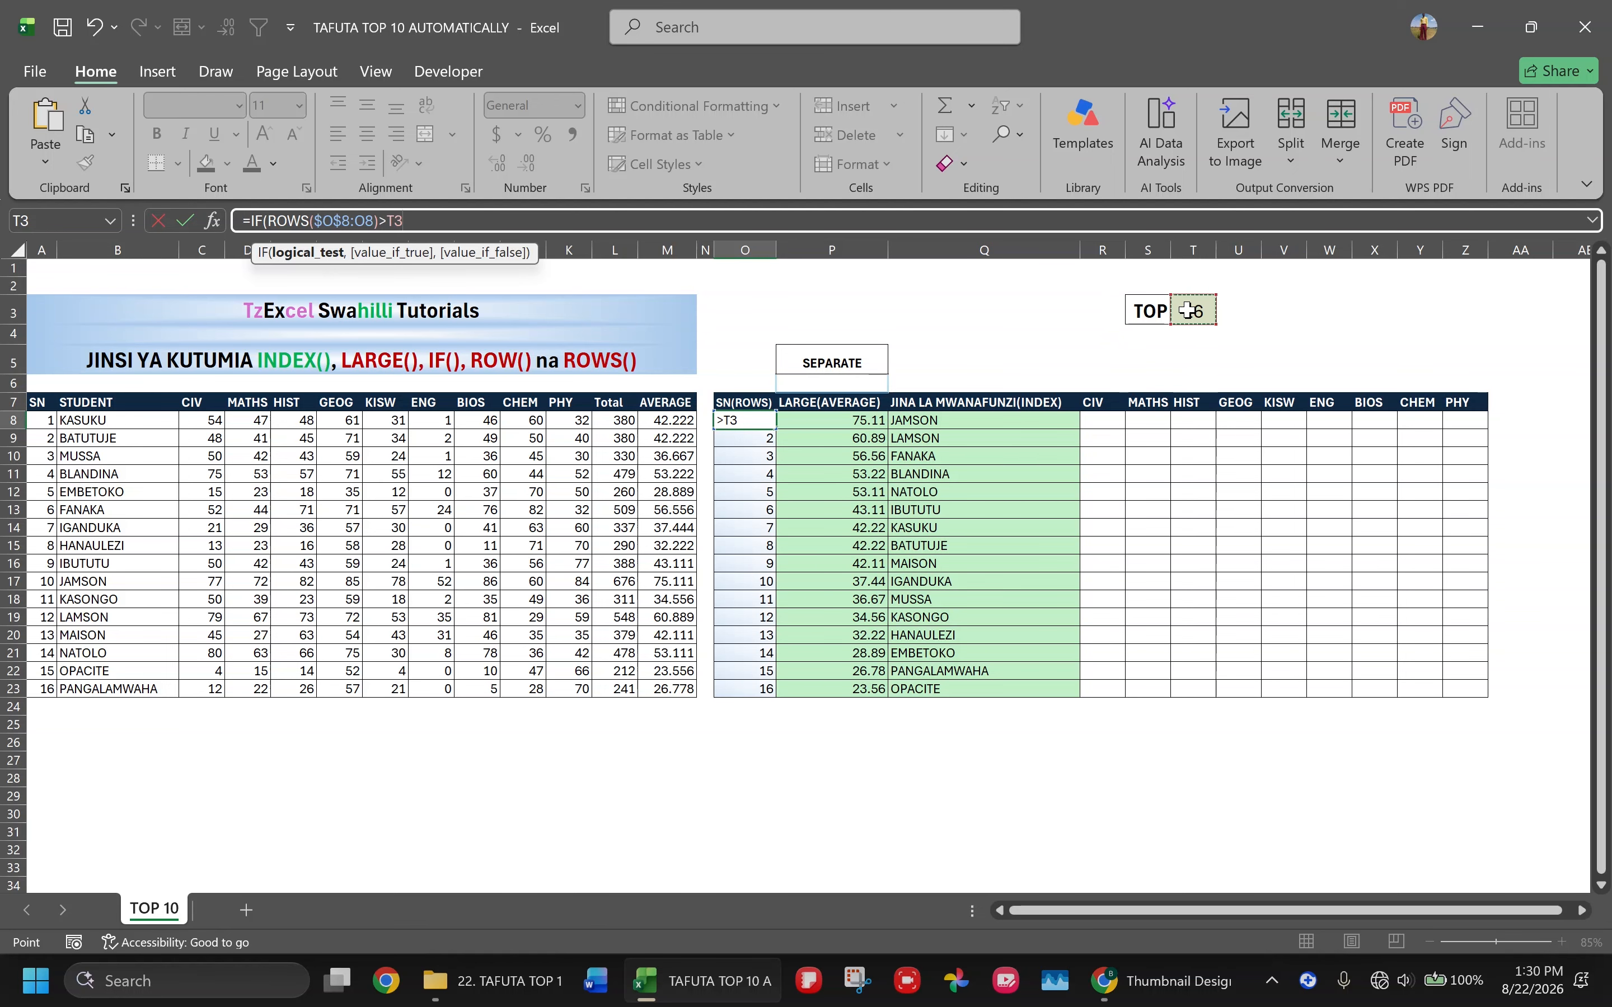
key(F4)
Step: Complete the O8 formula with "" as the true value and ROWS($O$8:O8) as the false value, and fill it down through O23
text(,)
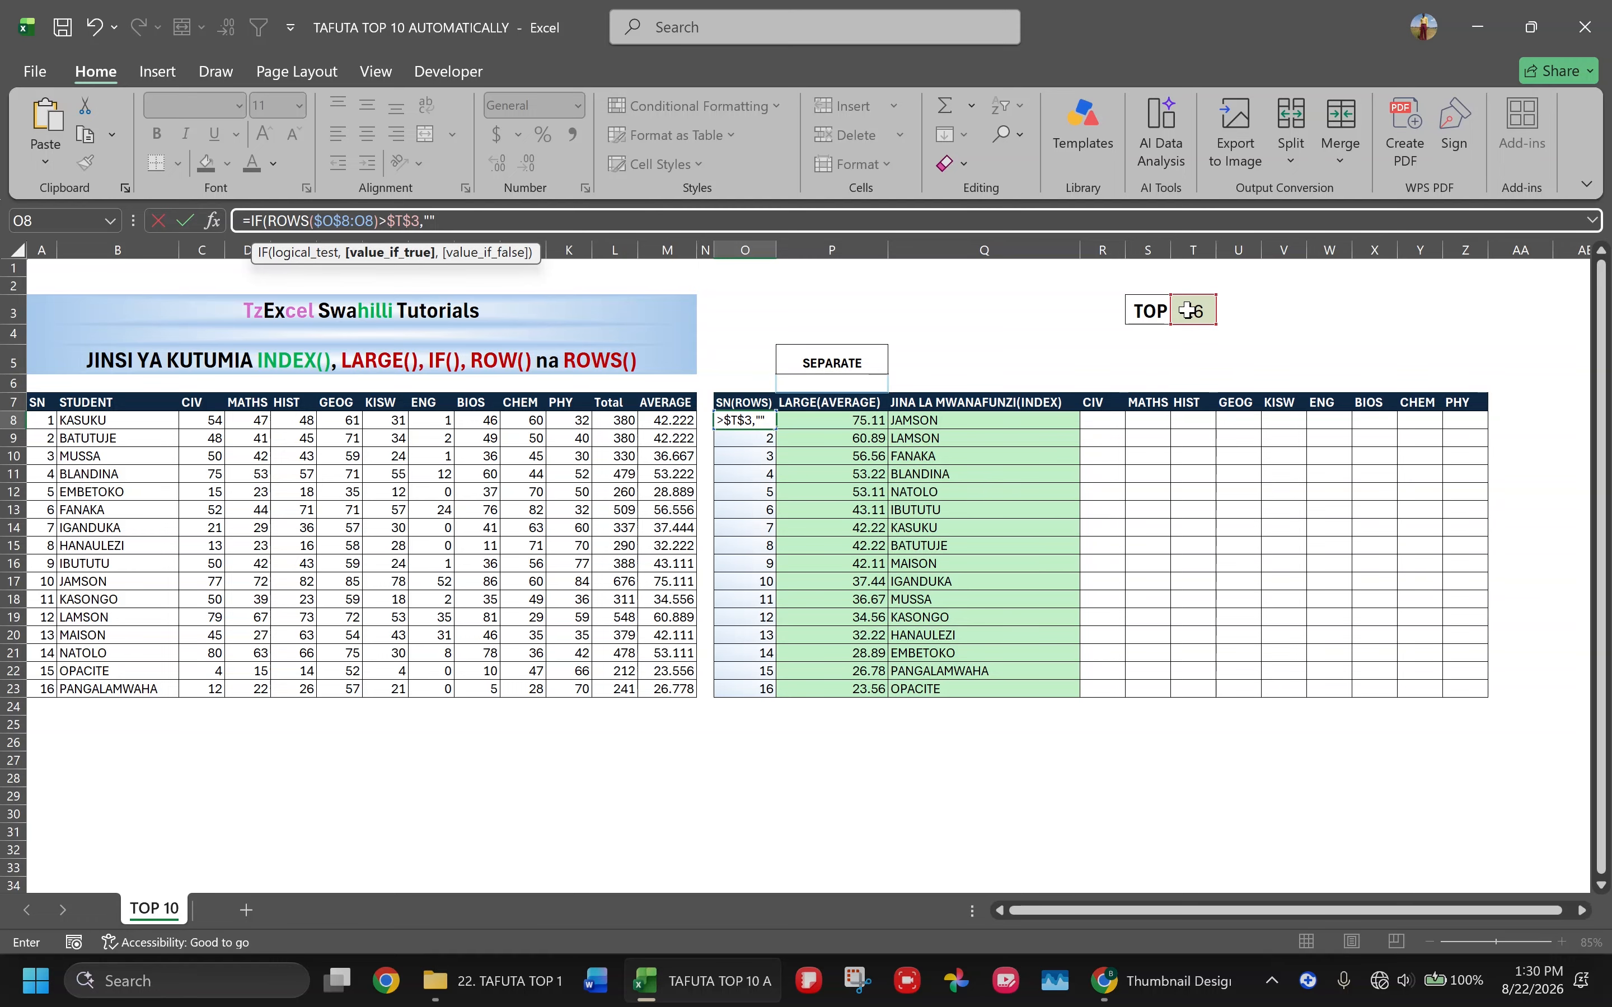
text("",)
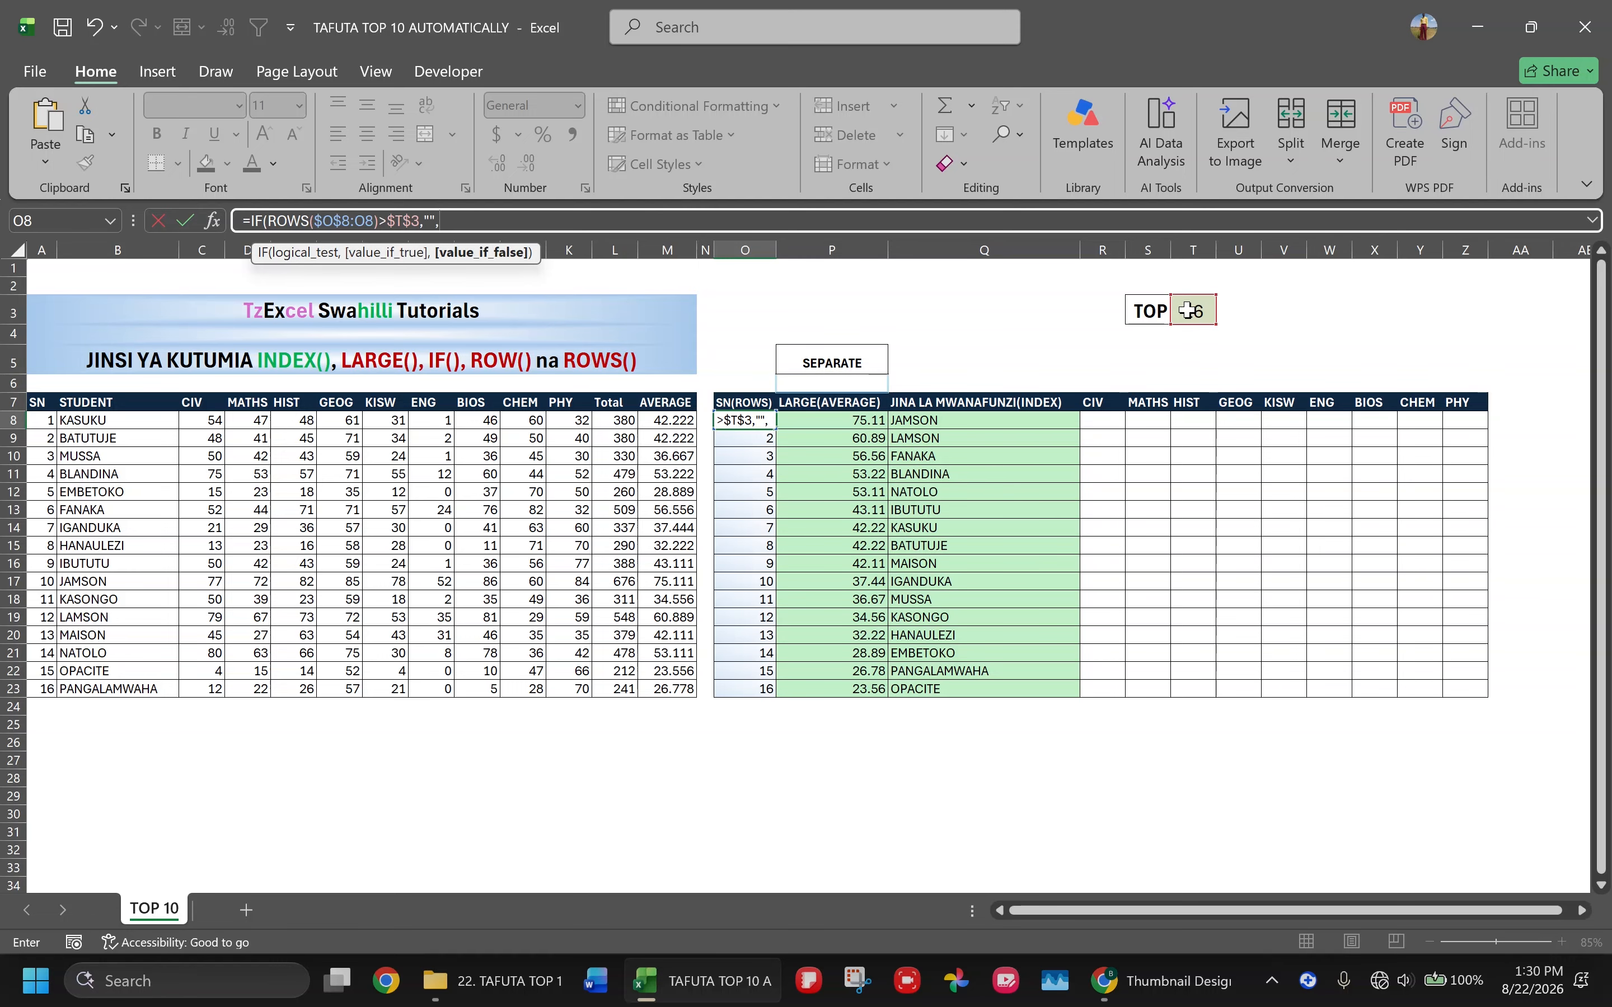
key(ctrl+v)
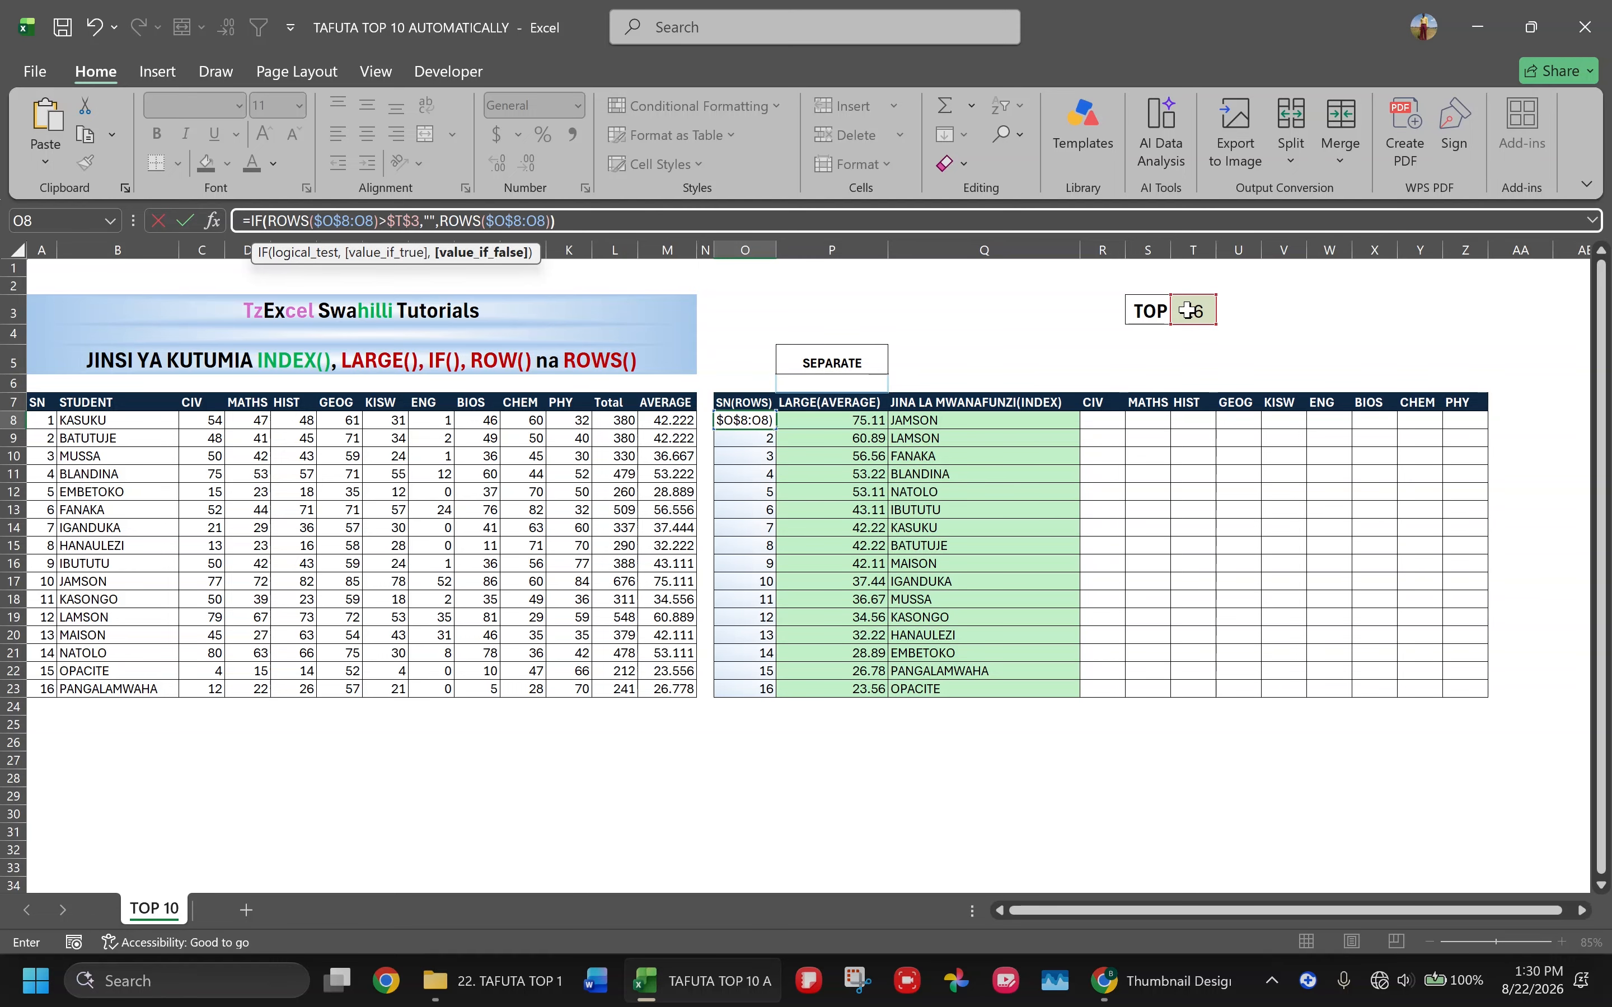
key(ctrl+Return)
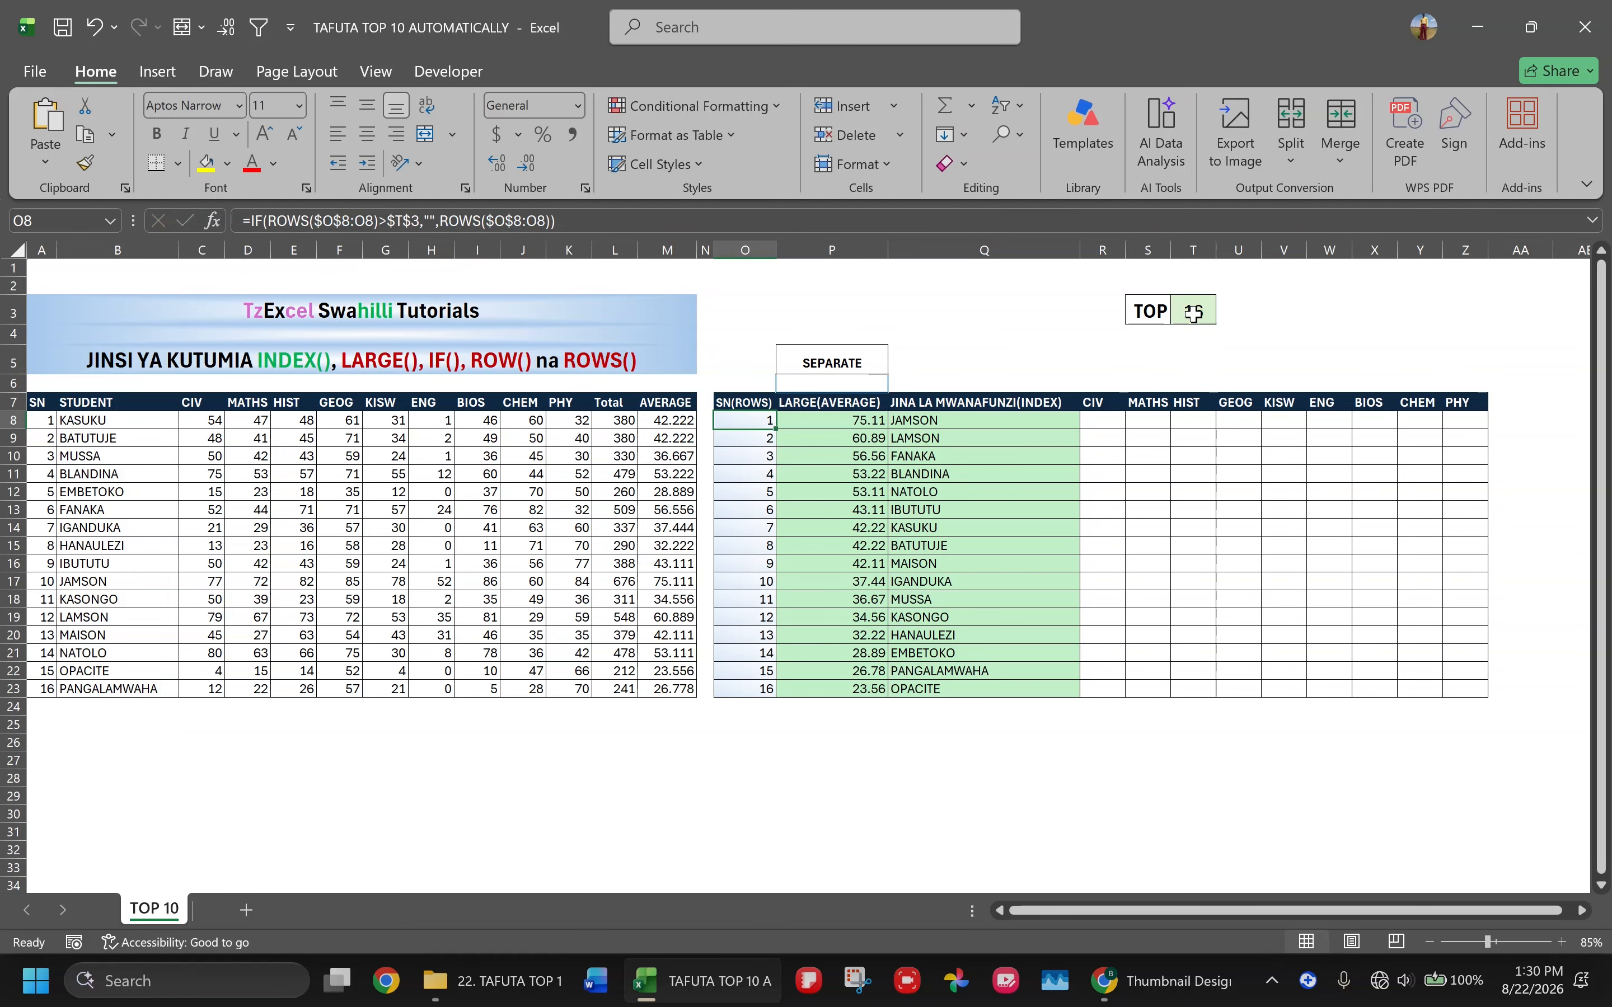
double_click(777, 430)
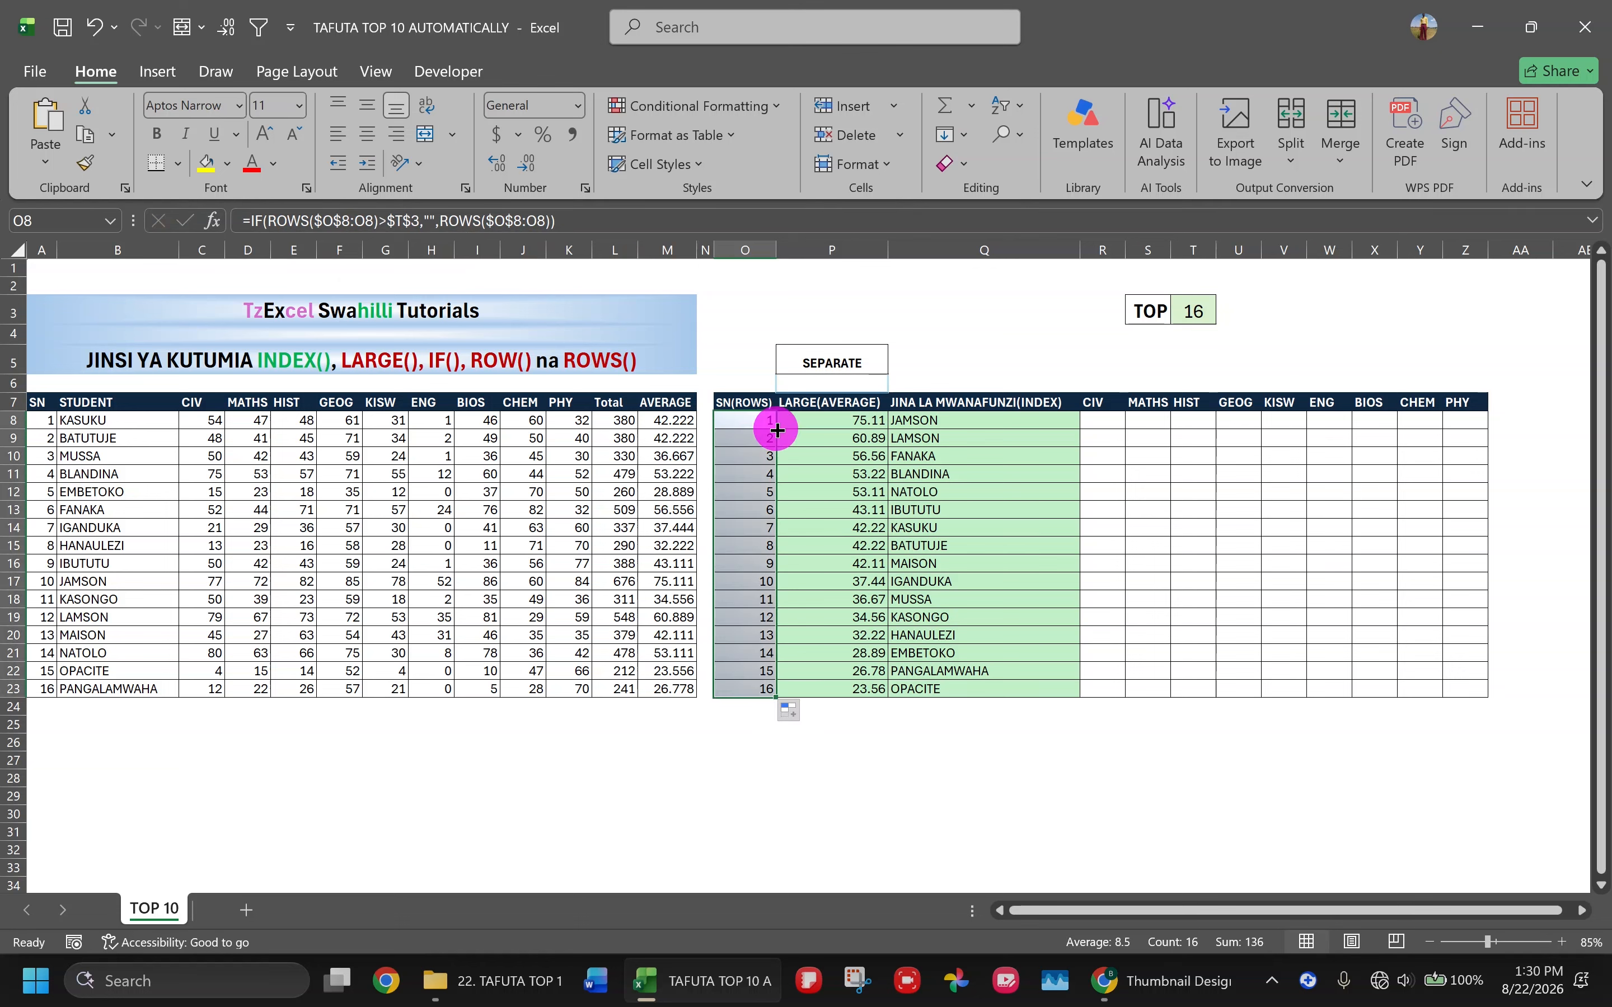
click(754, 473)
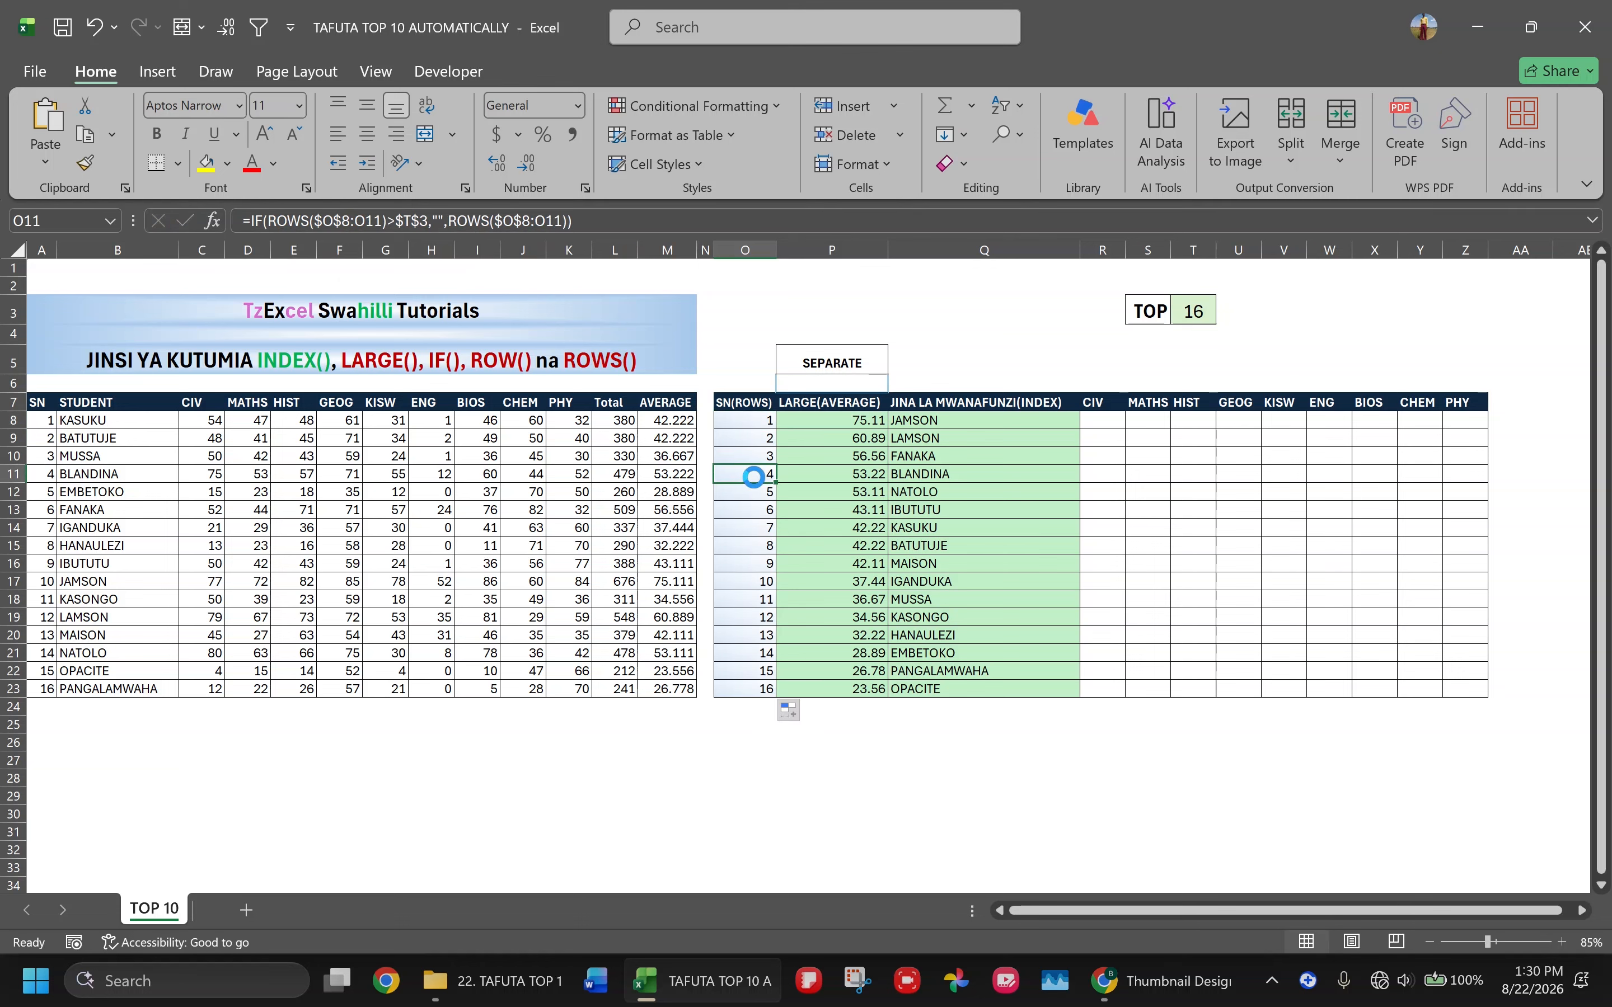
Step: Set the TOP number in T3 to 3
click(1192, 321)
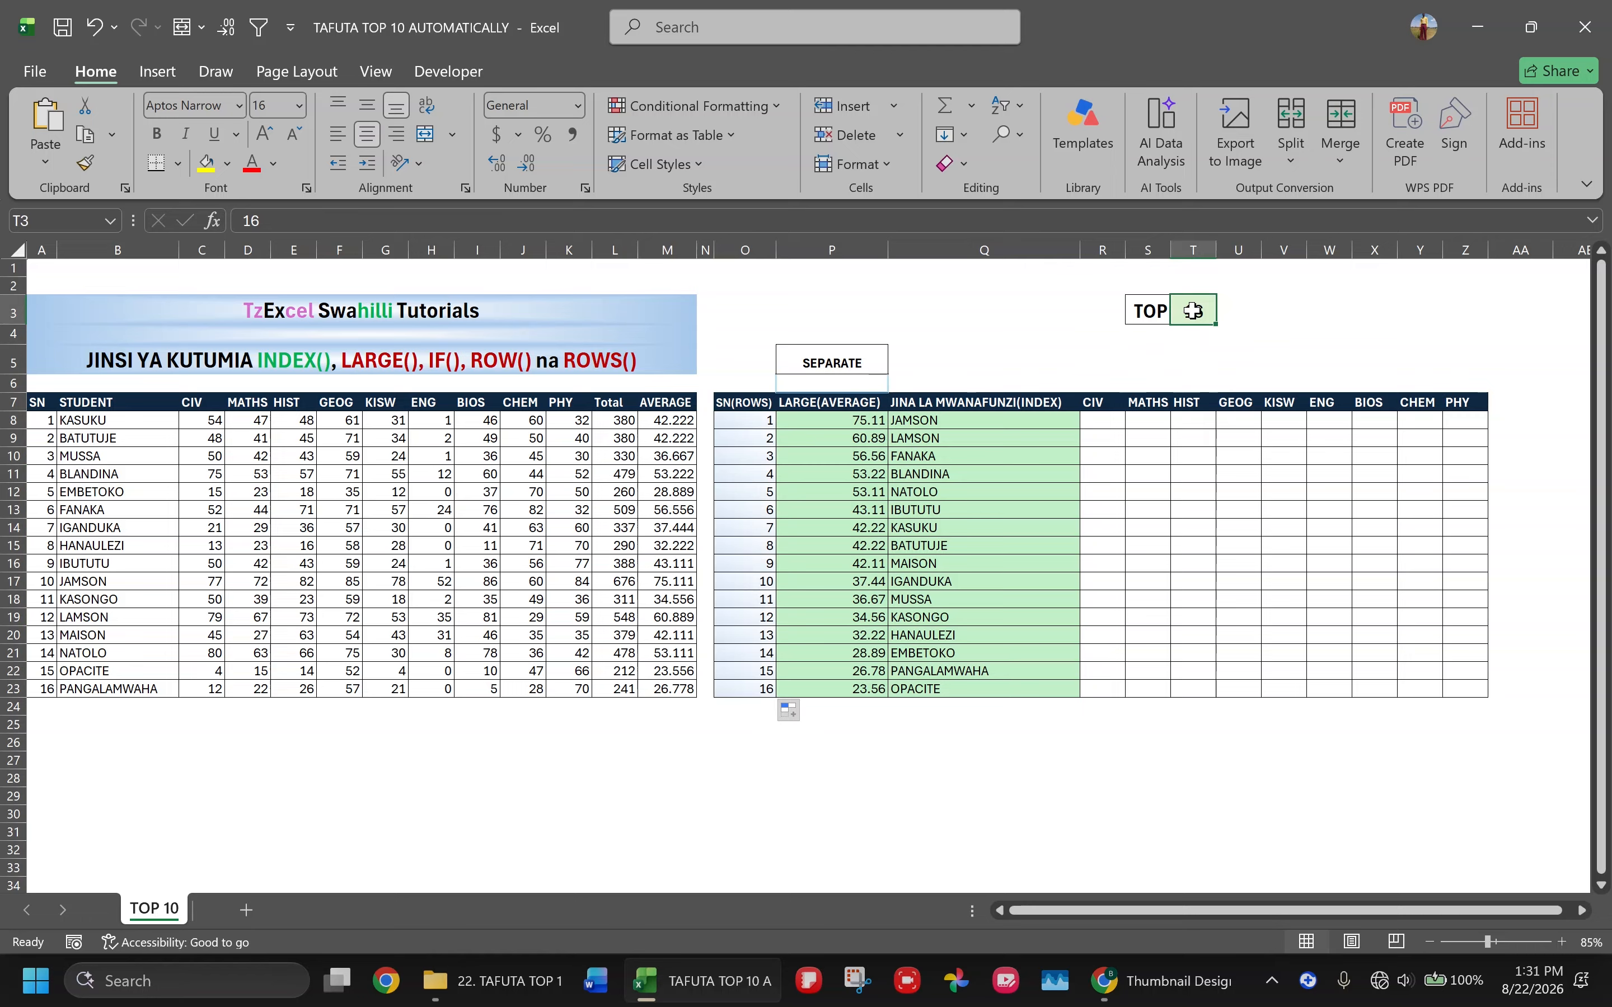
text(3)
key(Return)
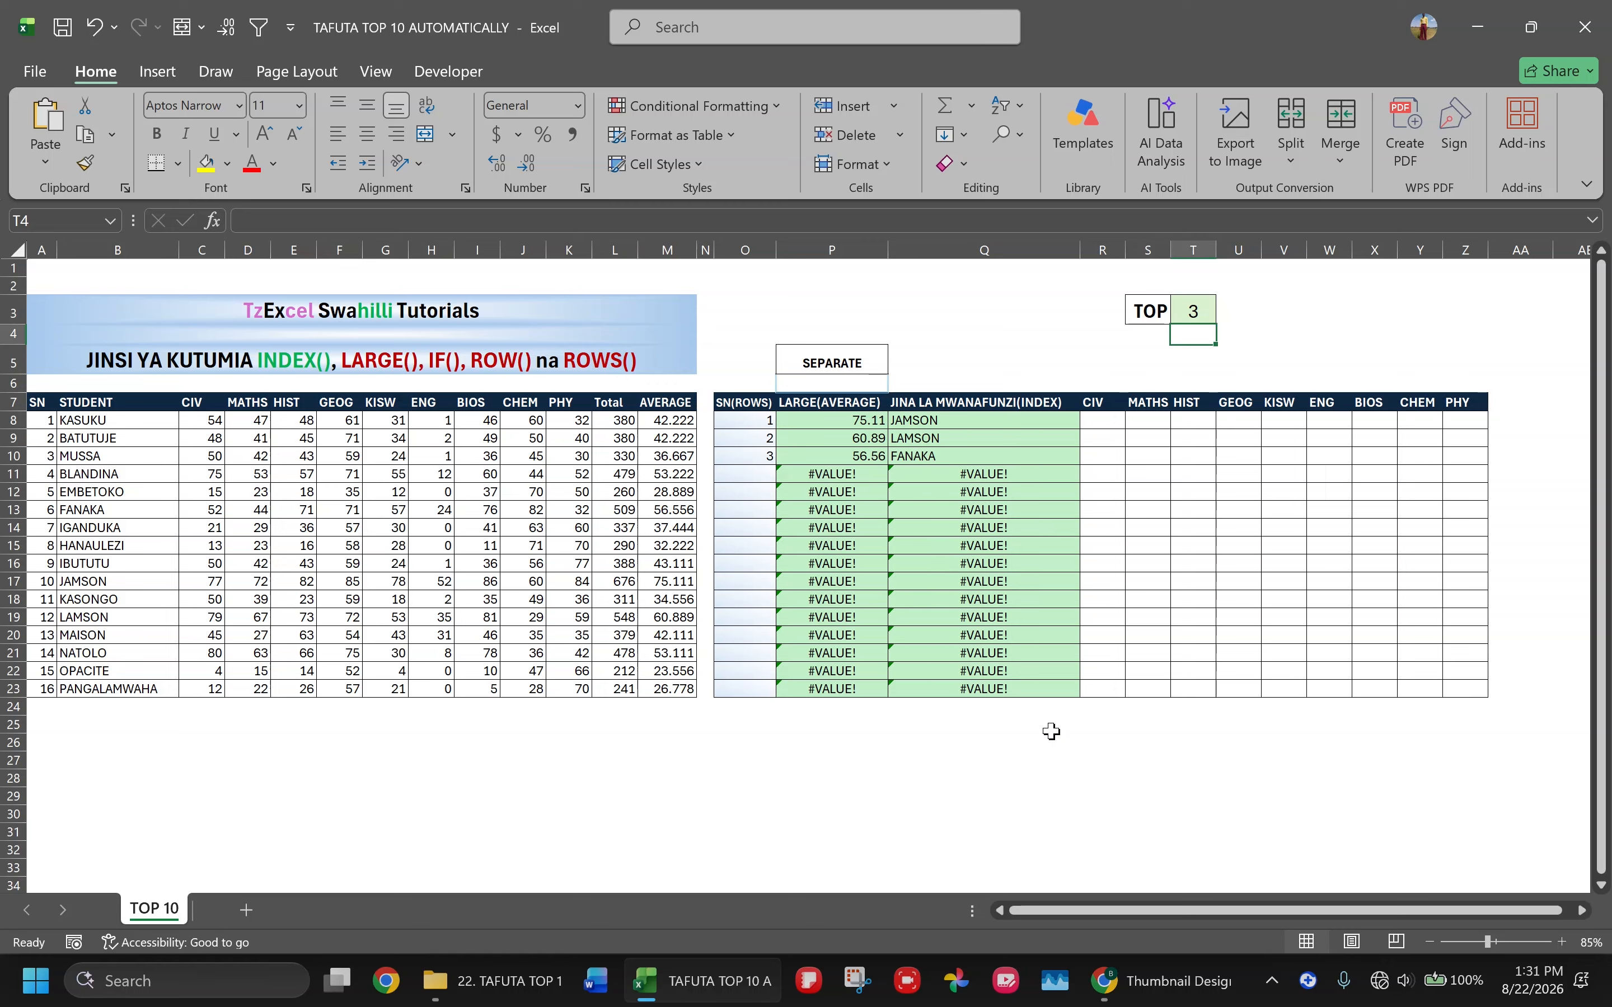
Step: Wrap the LARGE formula in P8 in IFERROR with "" as the error value, and fill it down through P23
click(841, 422)
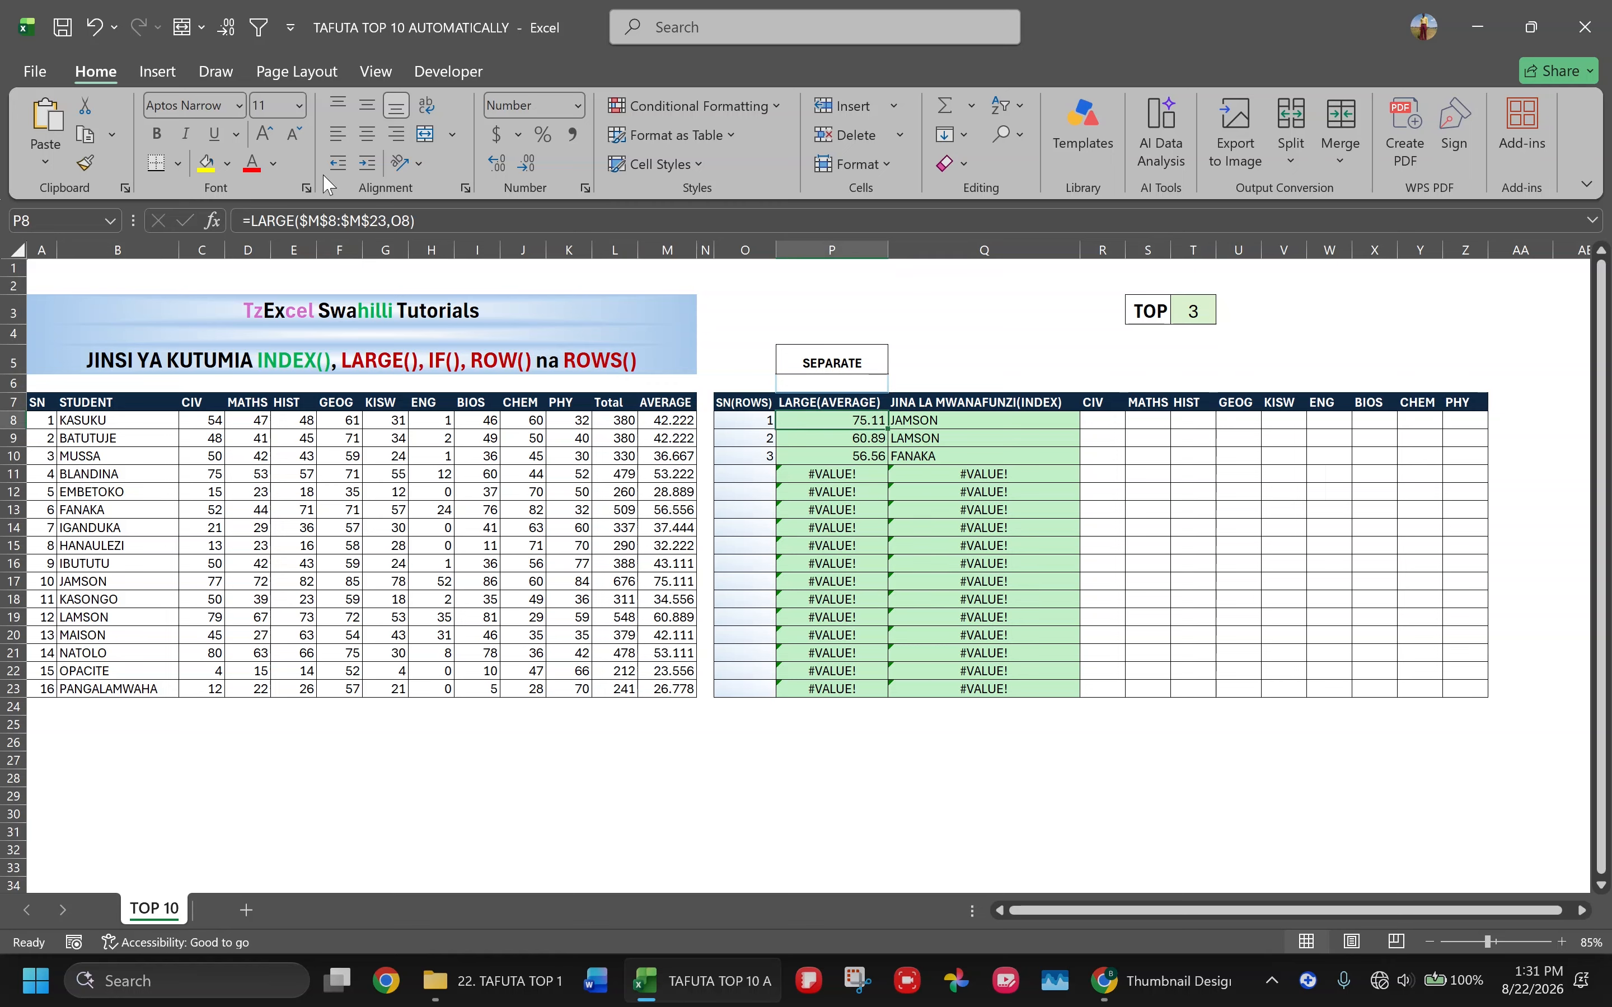
click(249, 227)
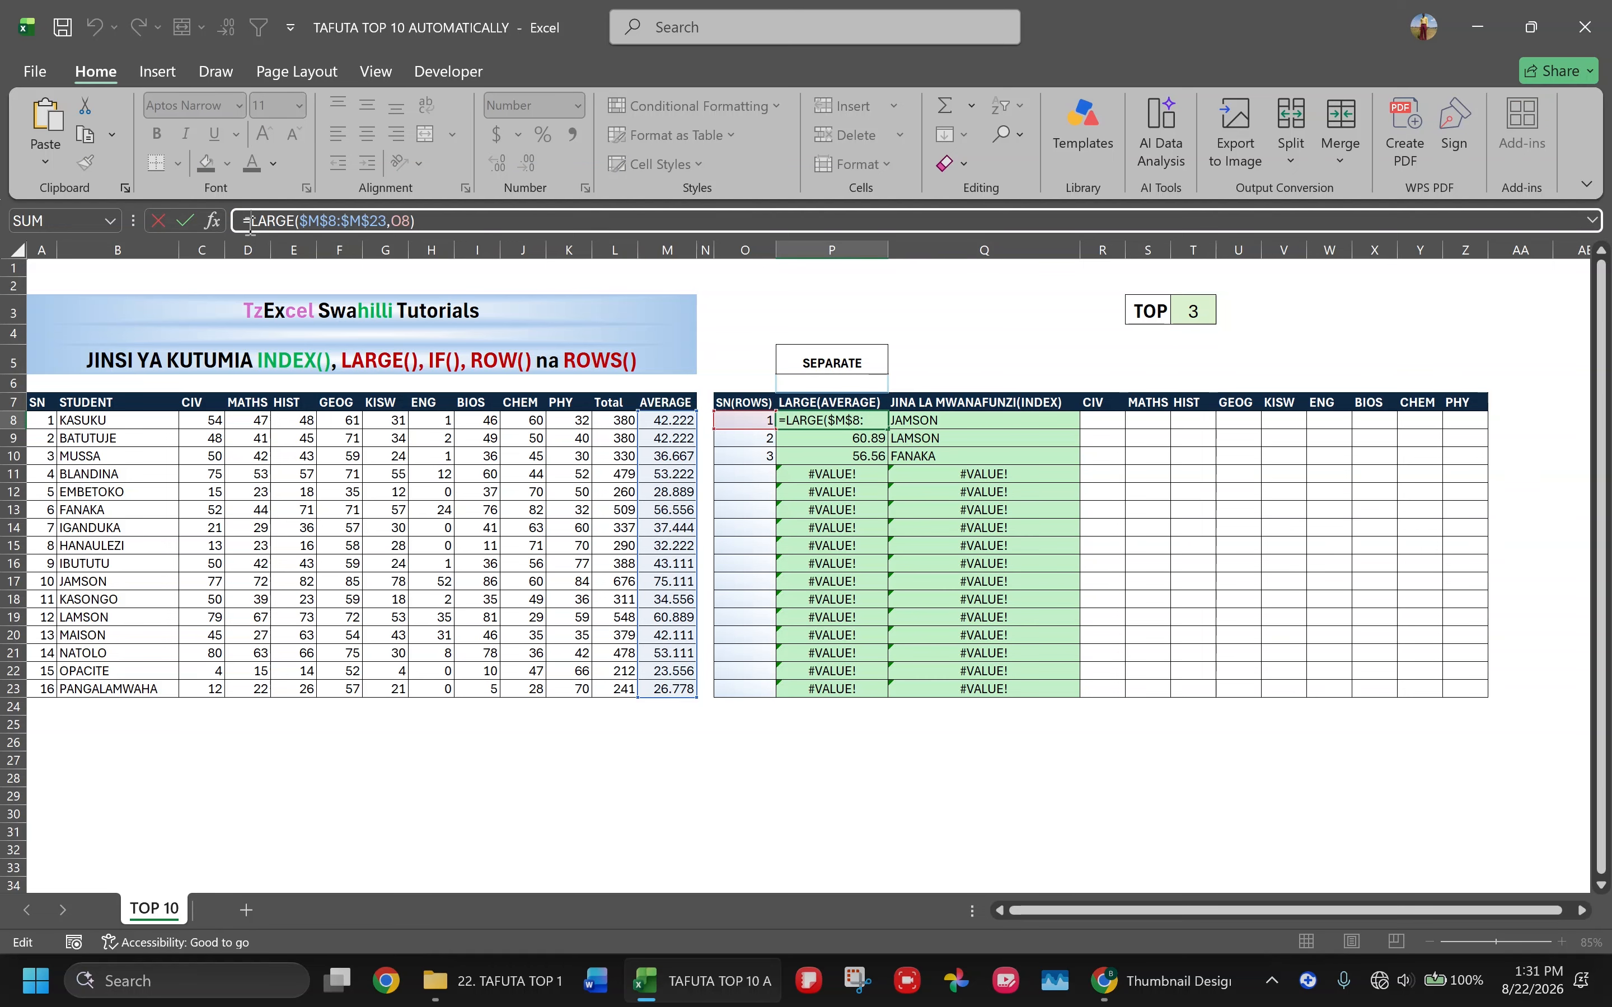
text(IFERROR()
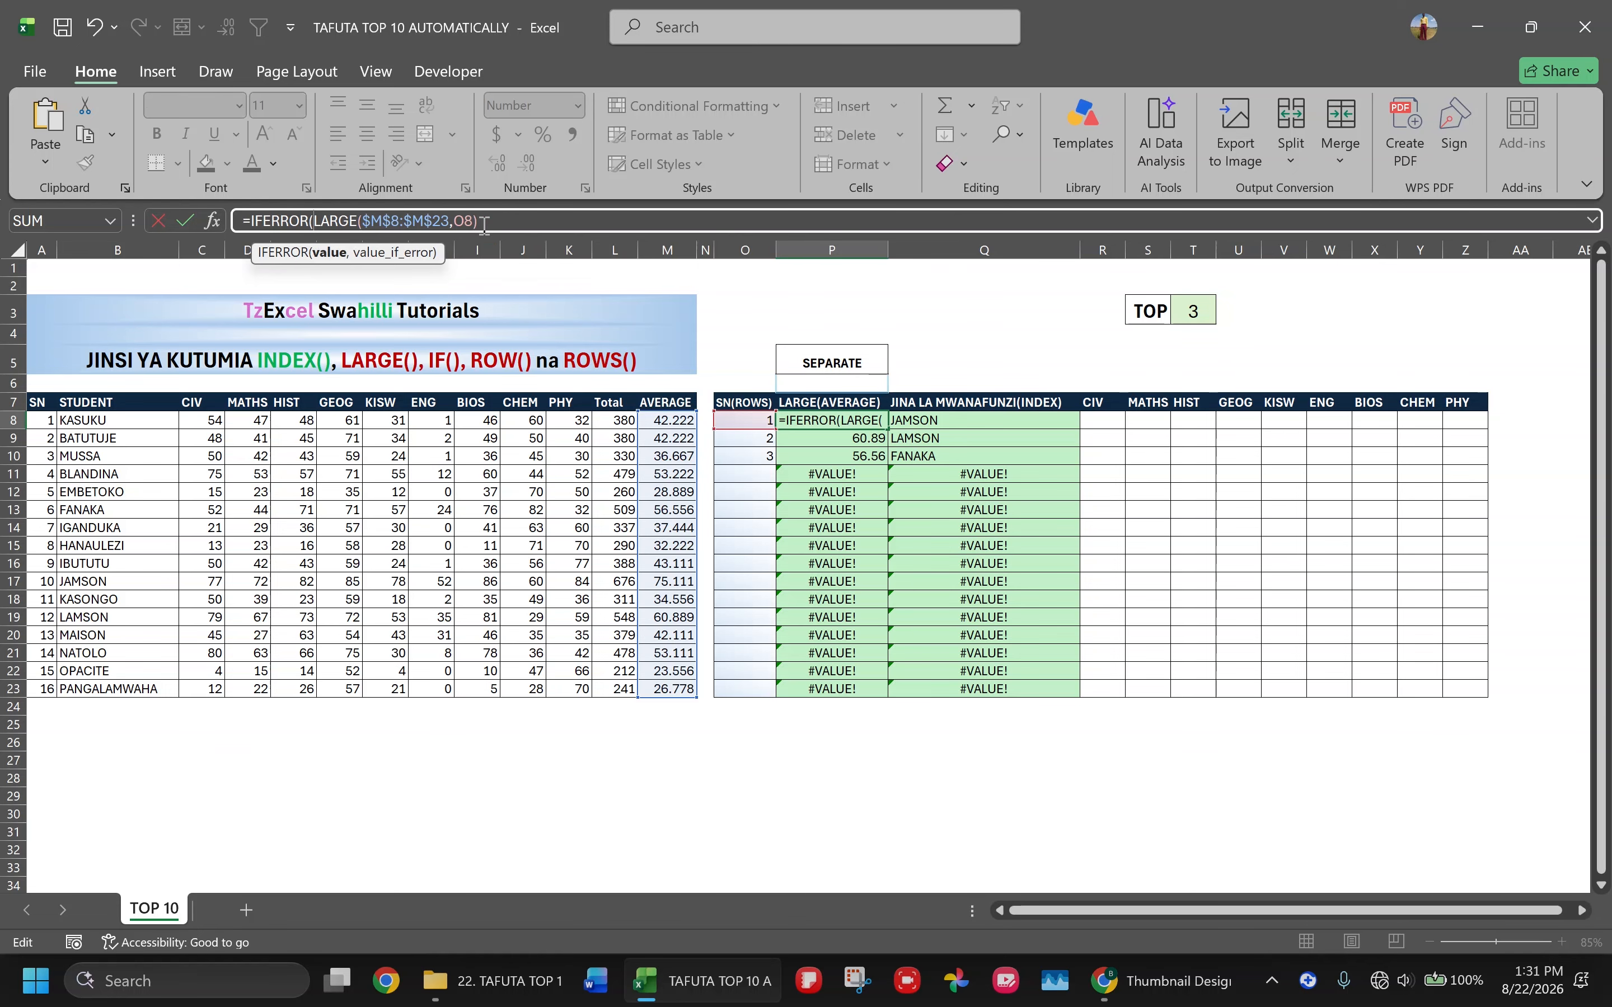
text(,"")
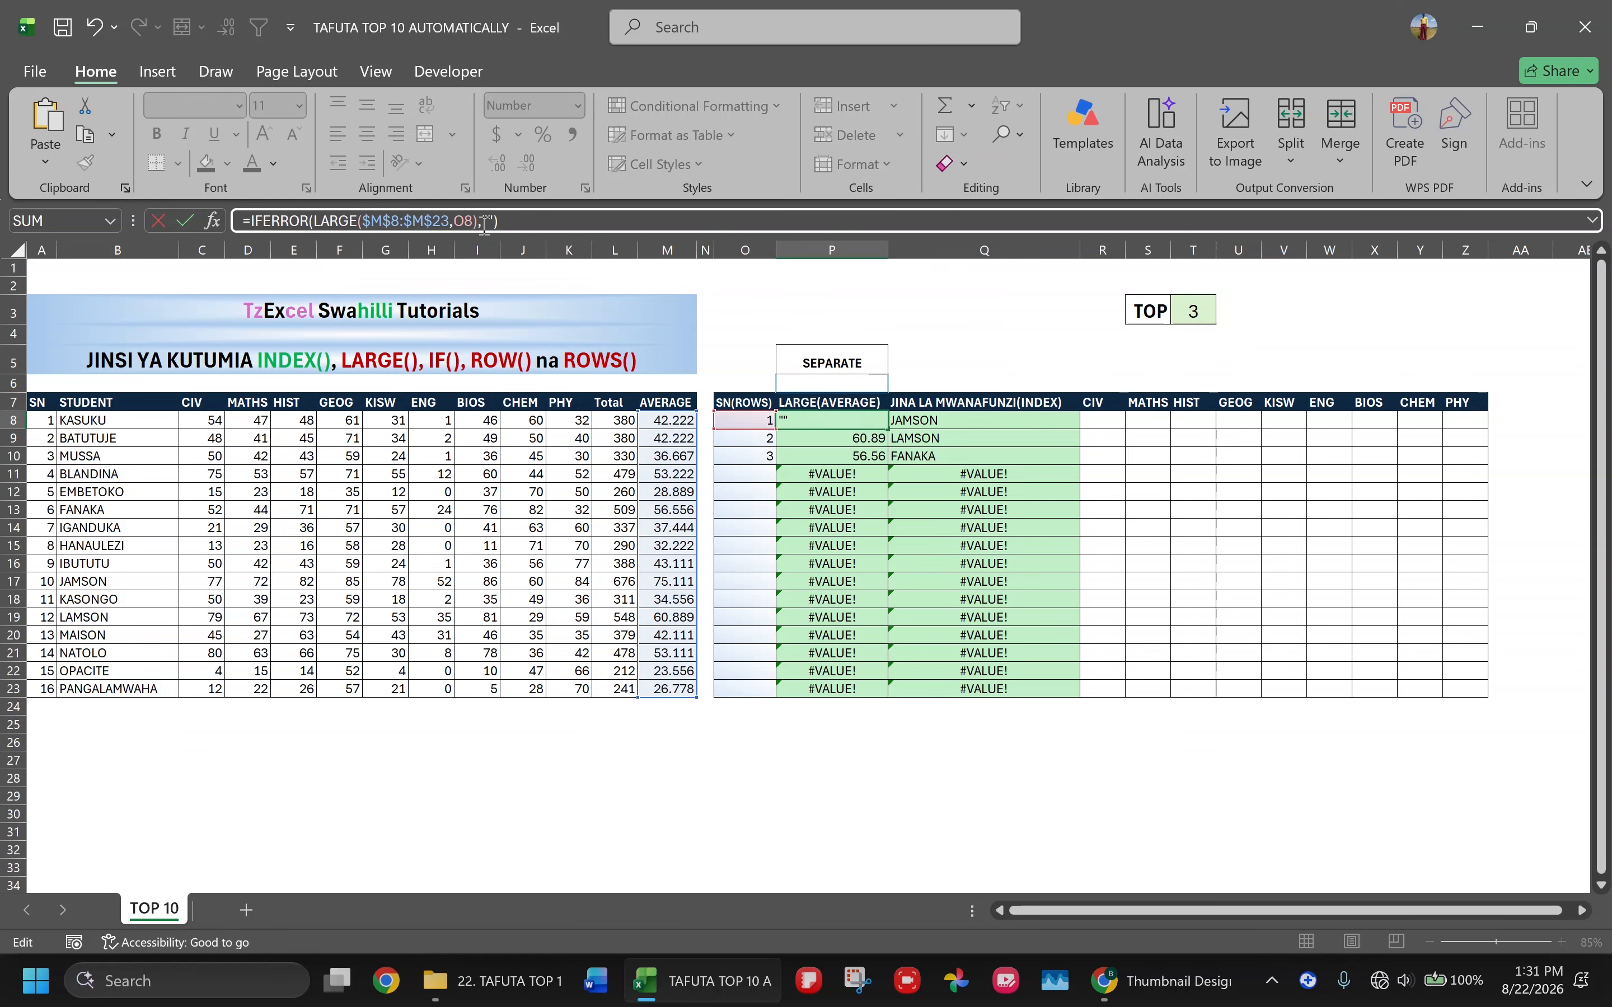
key(ctrl+Return)
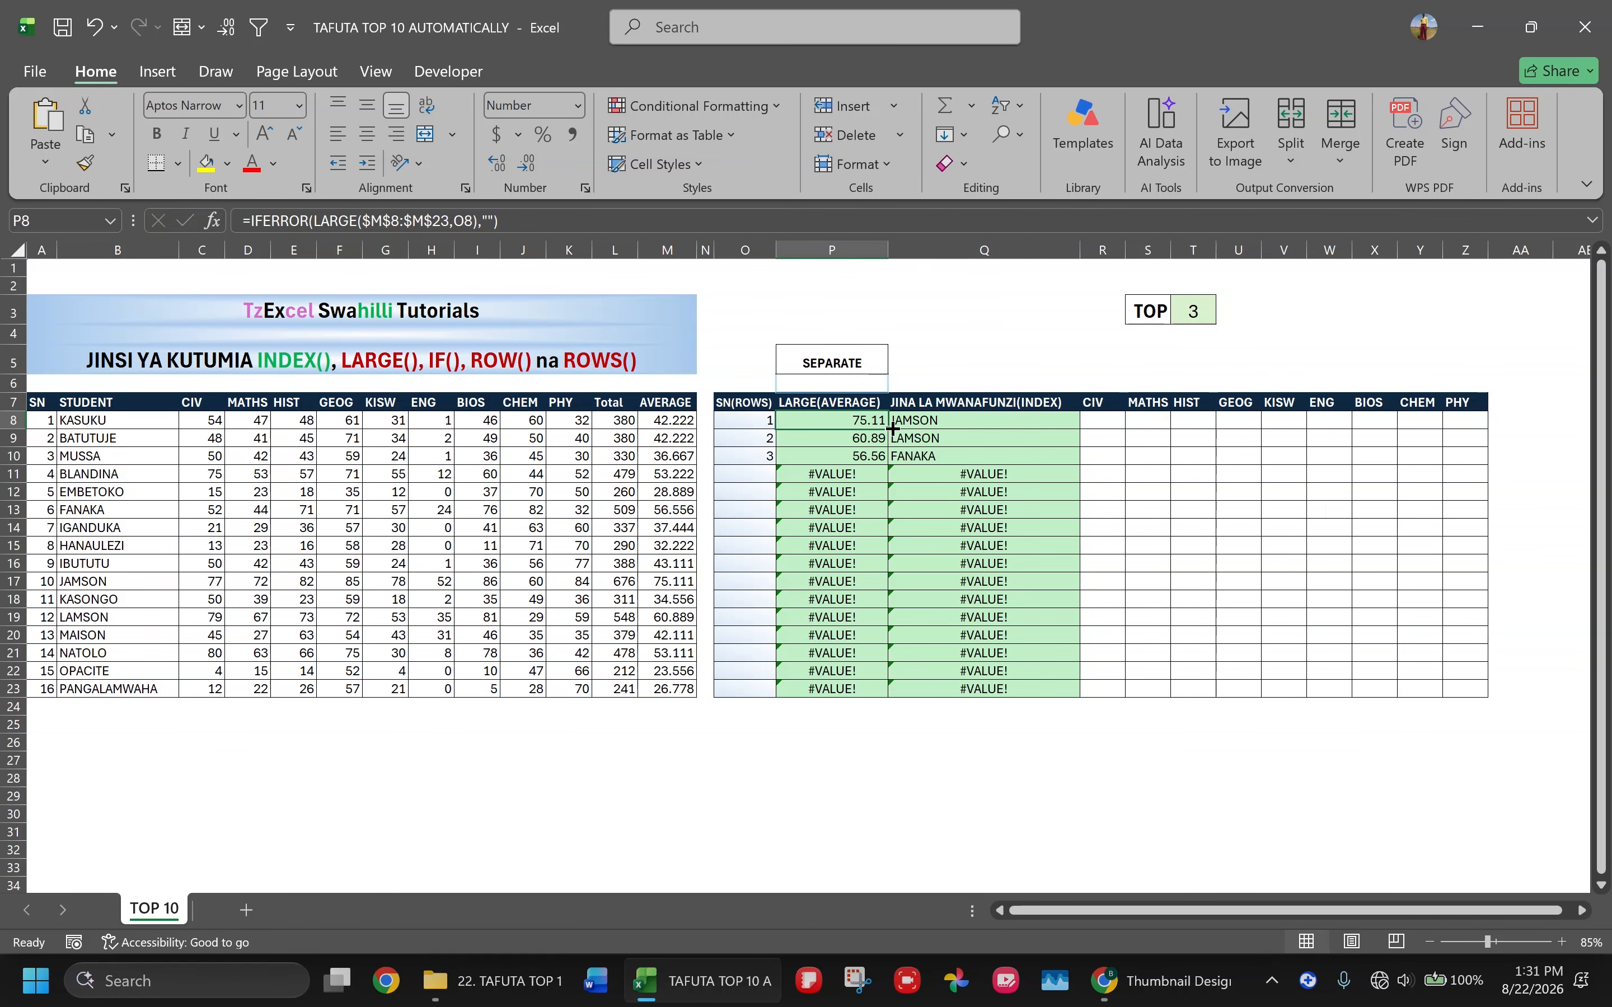
drag(893, 429, 893, 696)
click(845, 475)
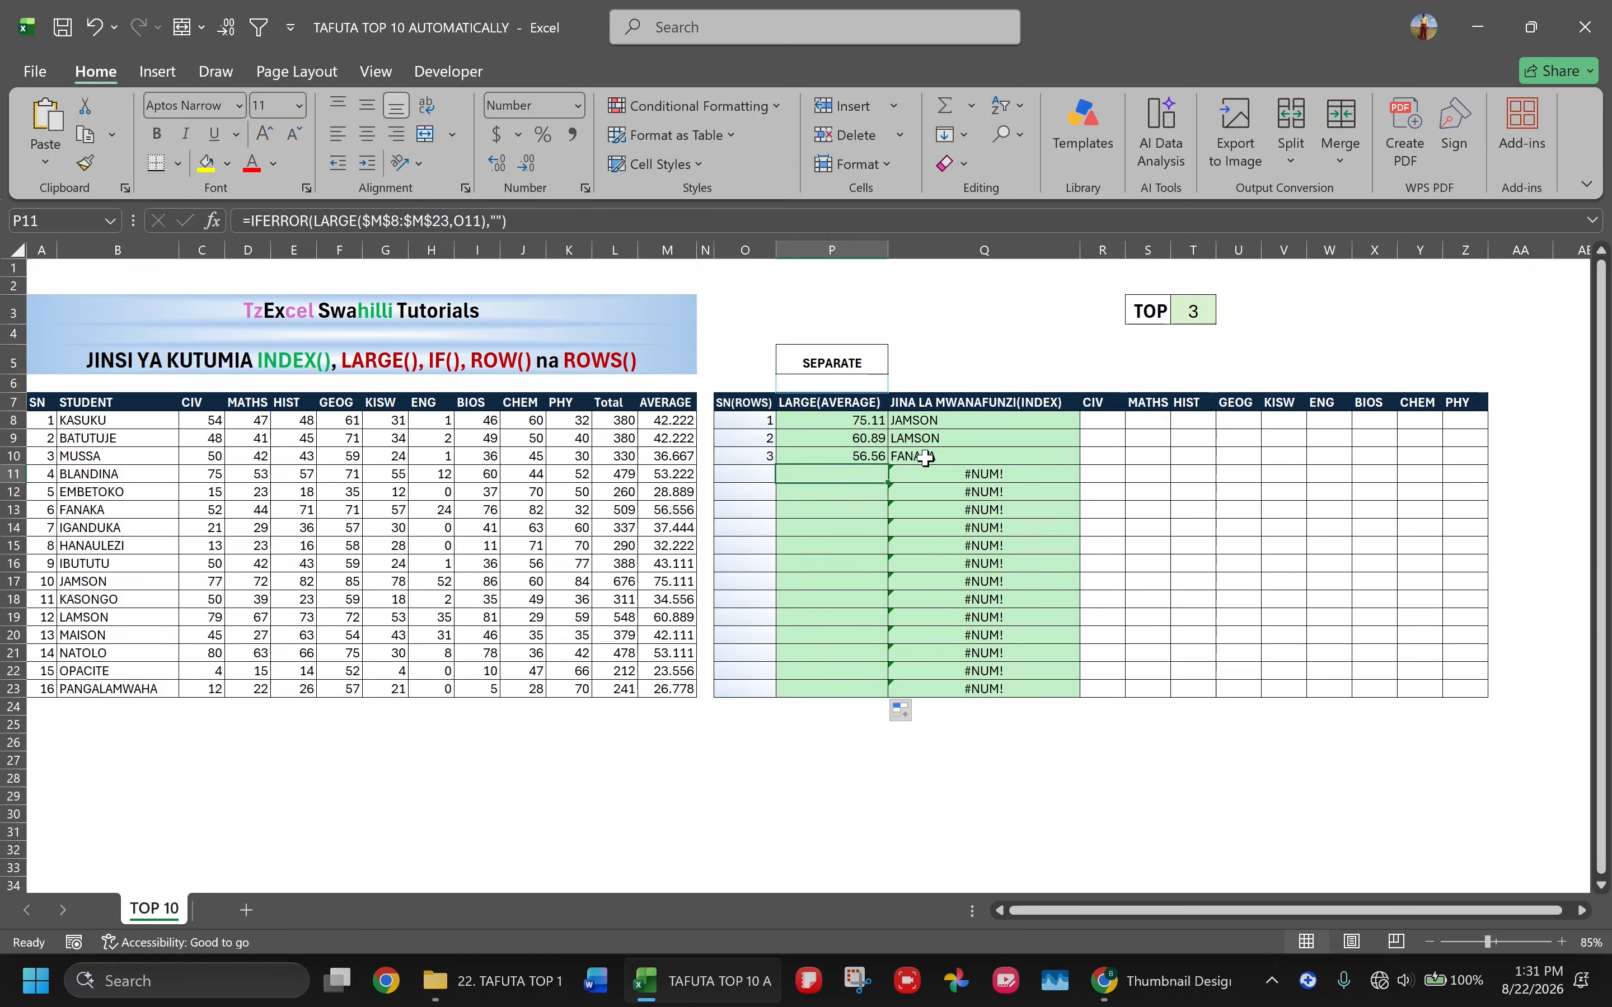
Step: Wrap the INDEX formula in Q8 in an IF with the condition P8=""
click(934, 423)
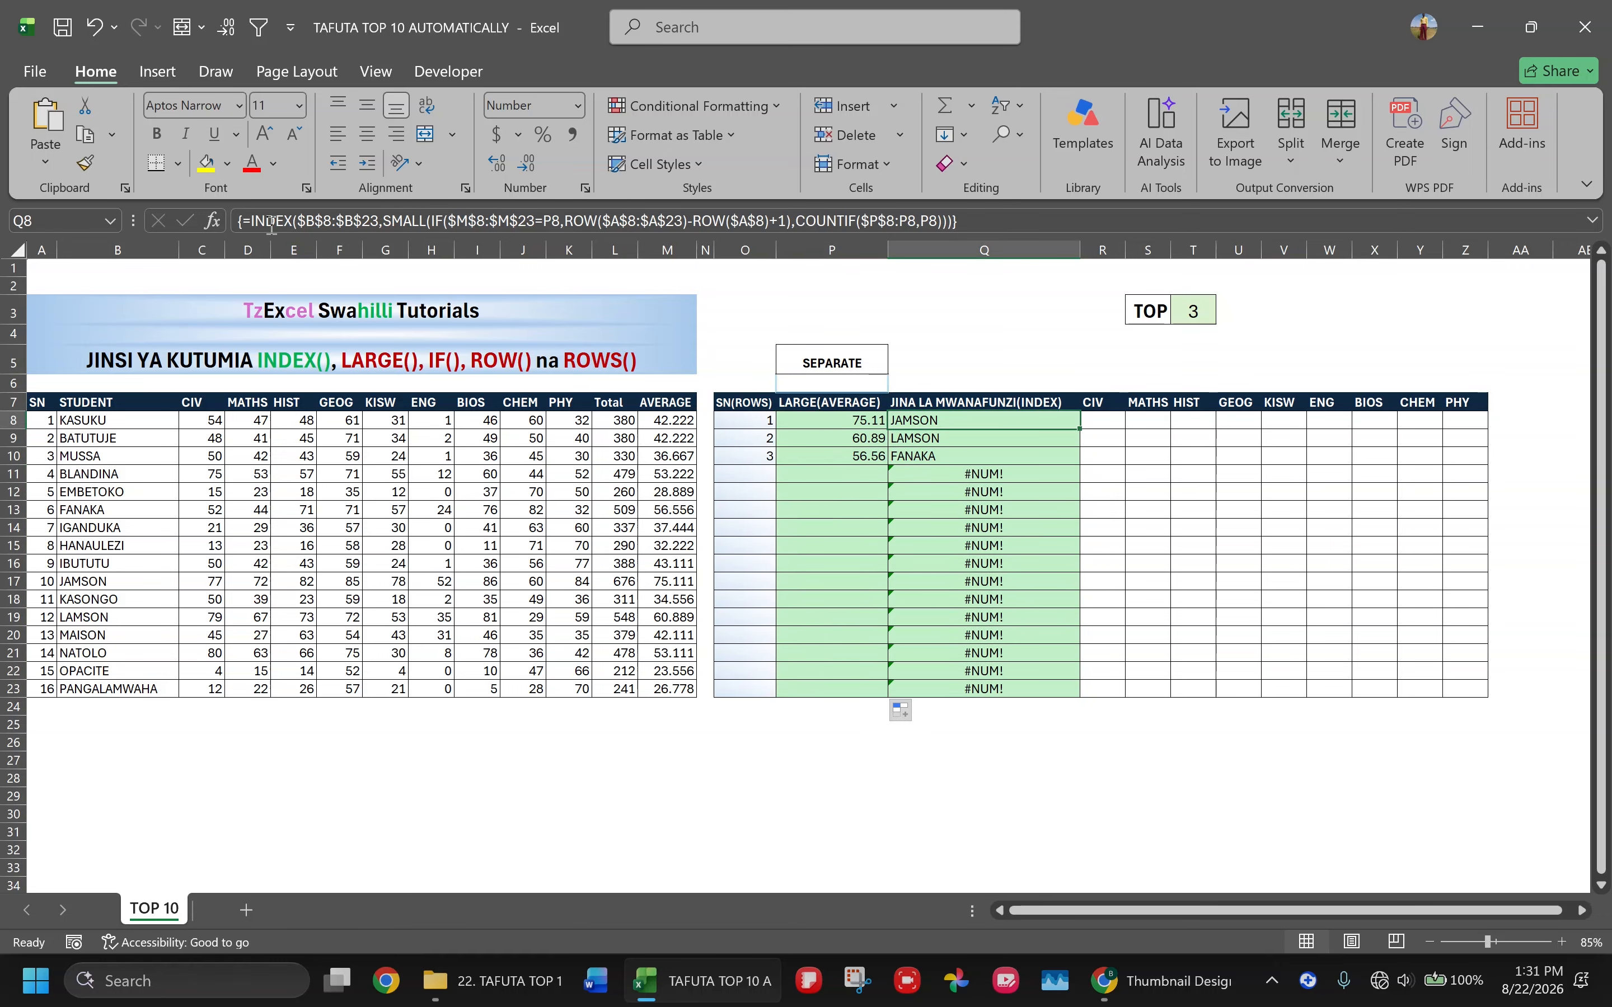
click(253, 220)
text(IF()
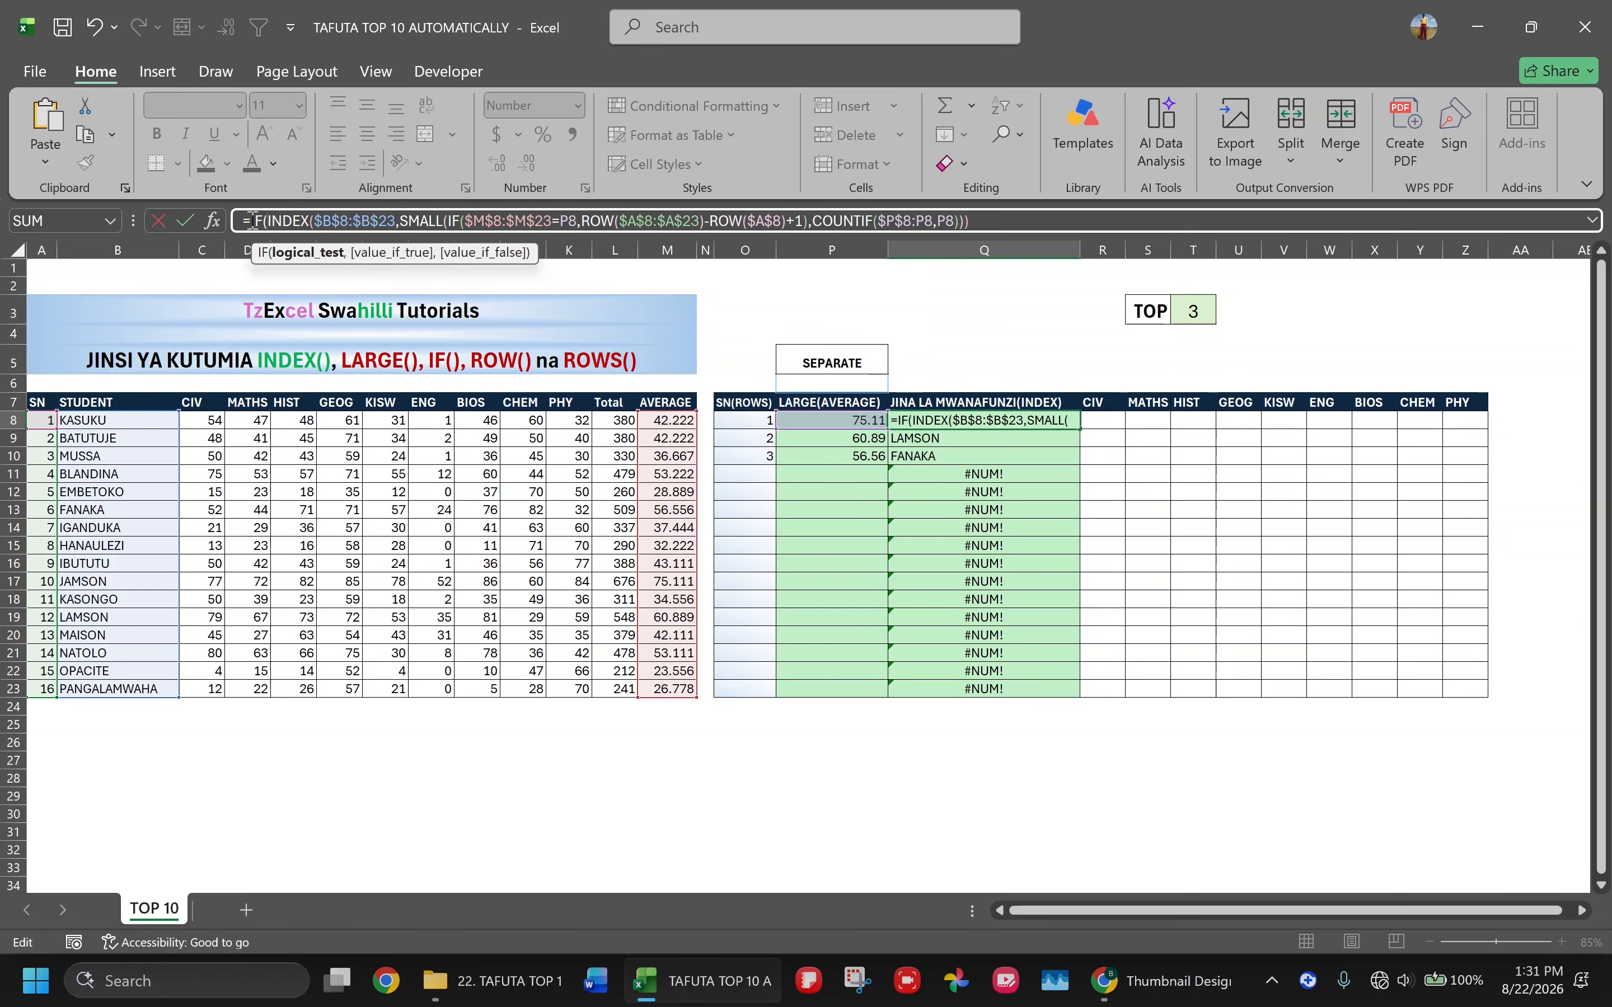
click(837, 420)
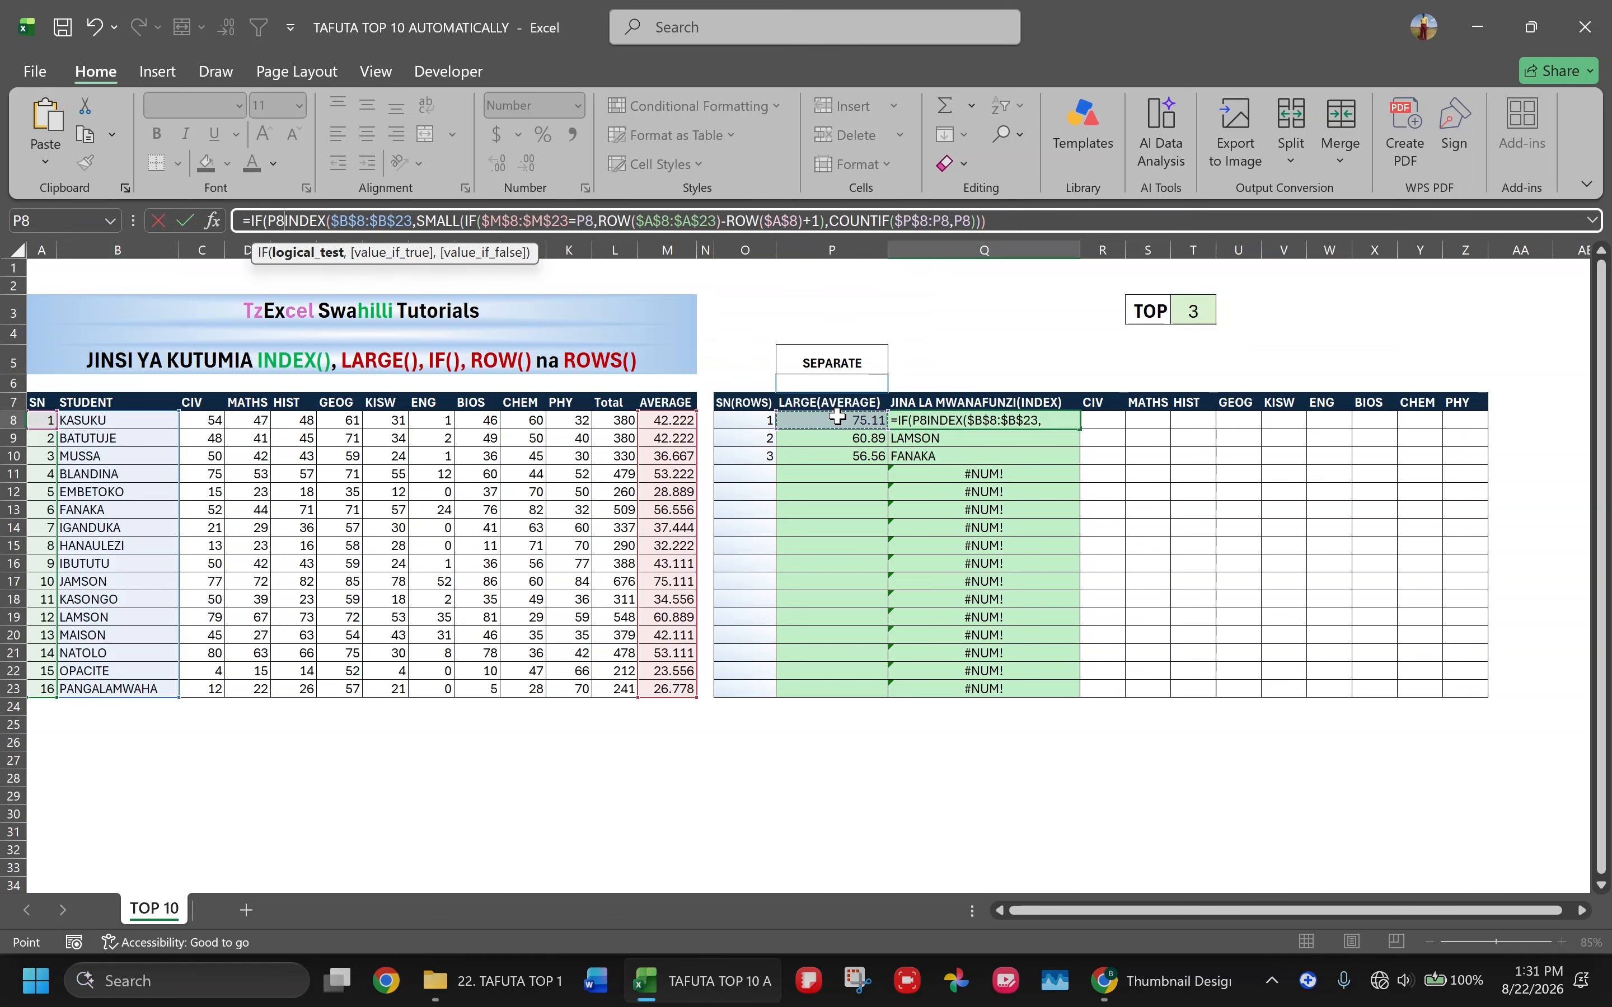
text(="")
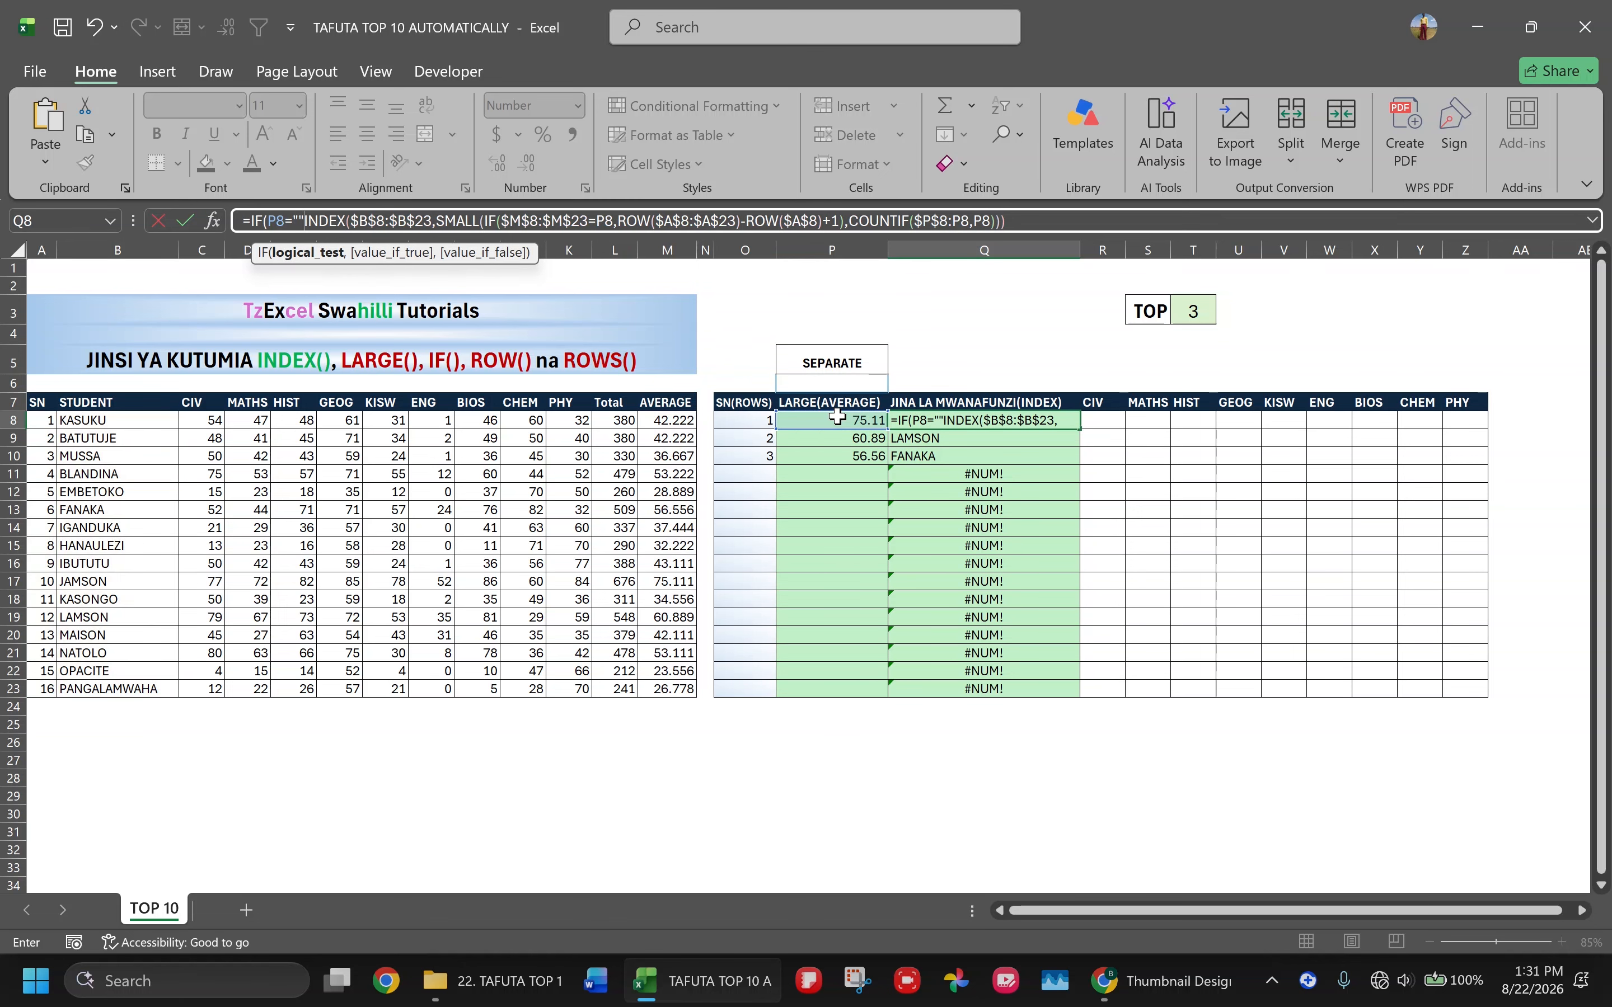
Step: Complete the Q8 IF with "" as the true value and the INDEX as the false value, enter it as an array formula, and fill it down through Q23
click(307, 221)
text(,)
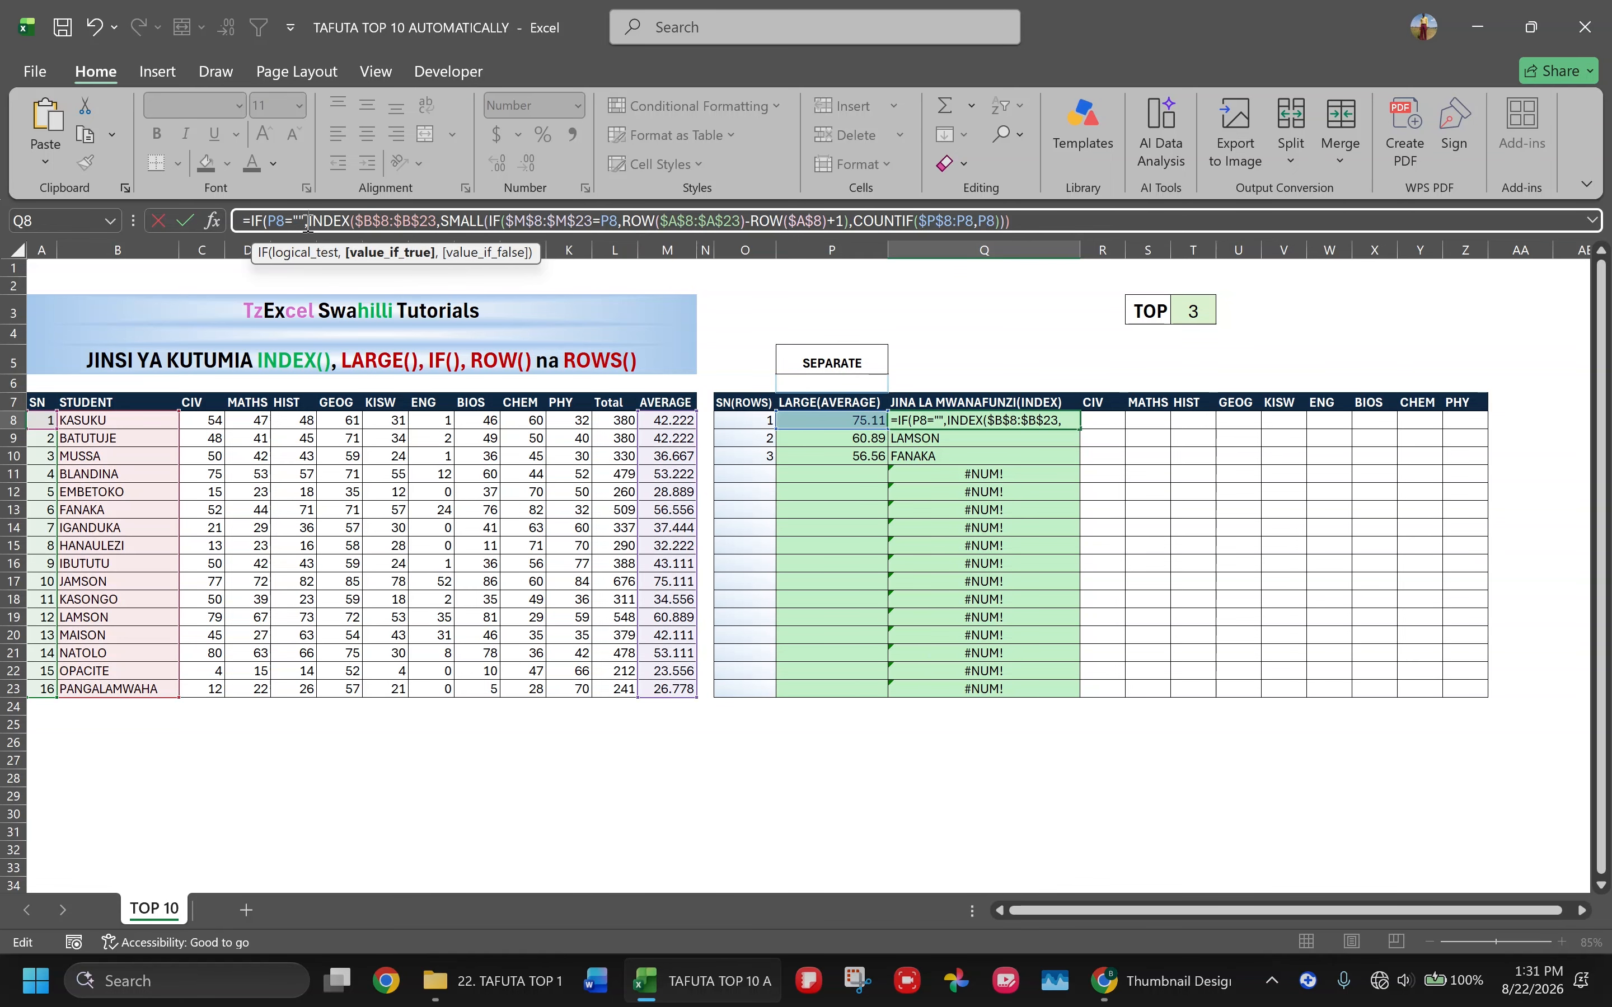
text("",)
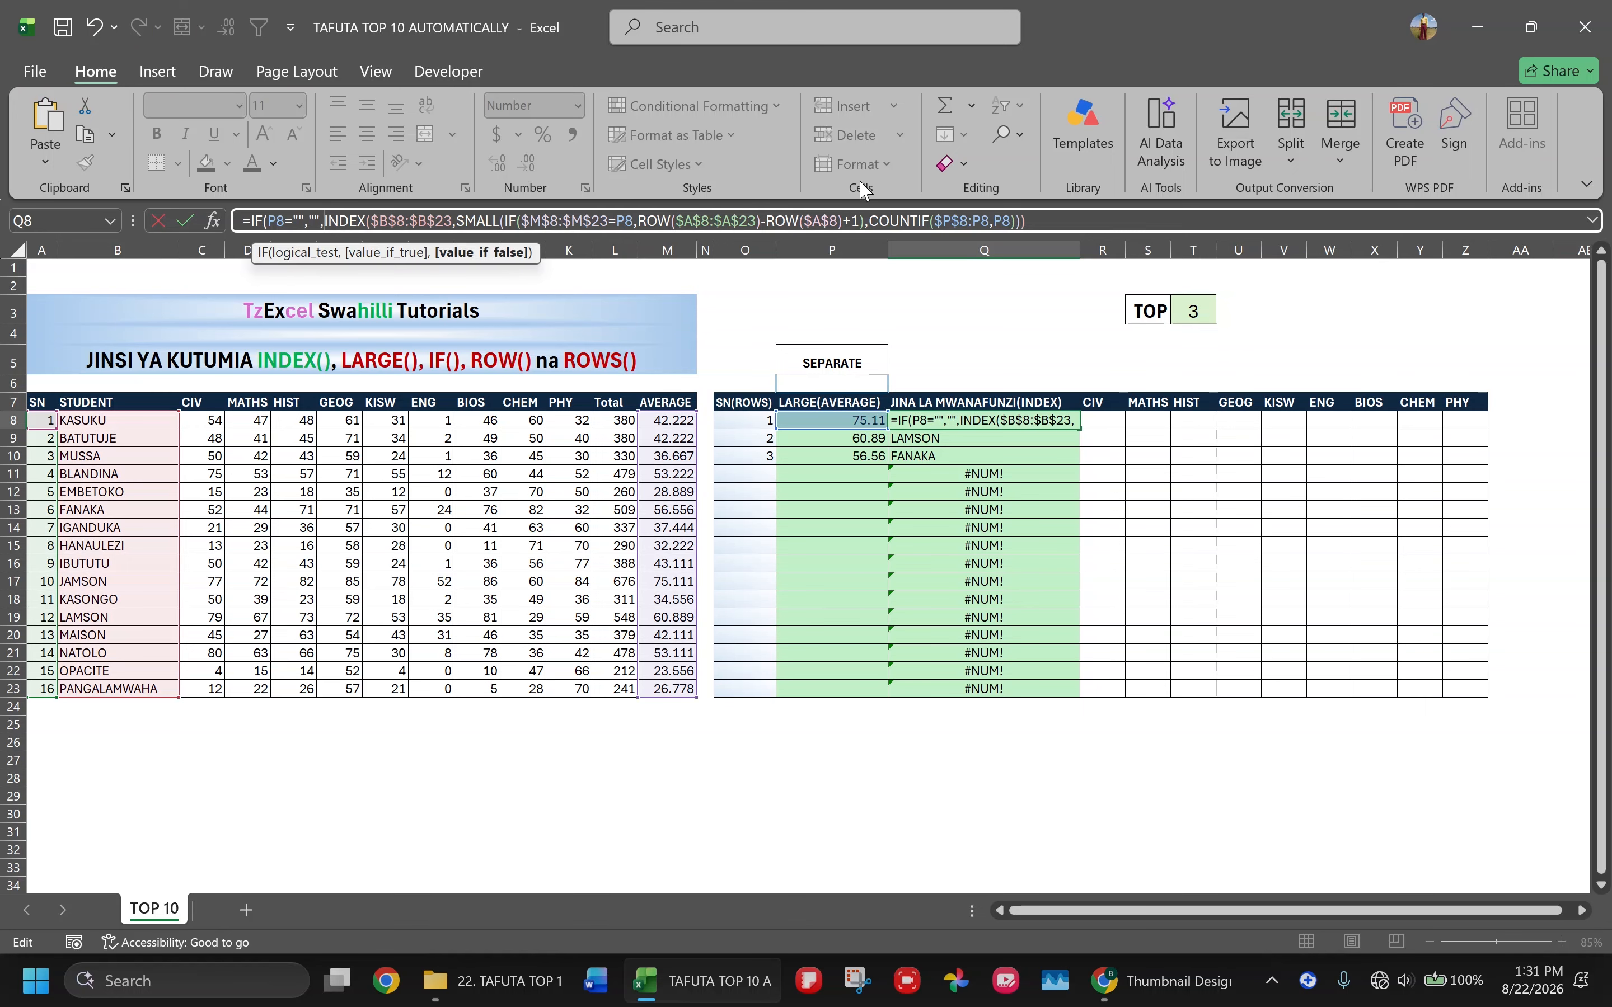
click(1040, 217)
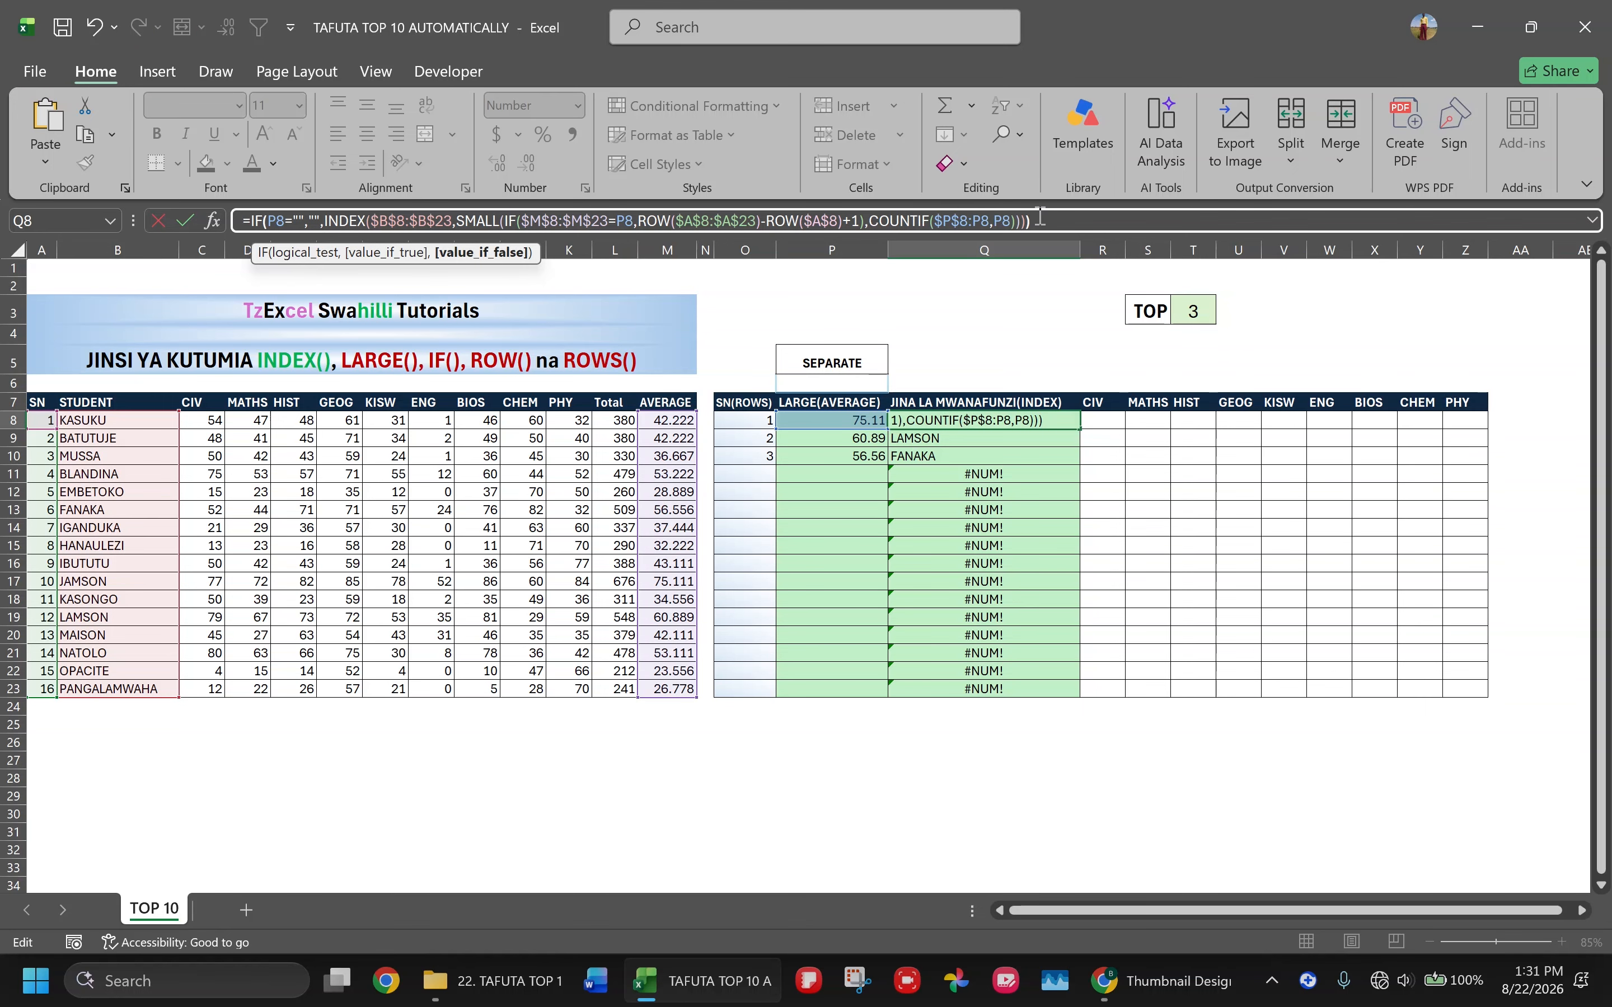
text())
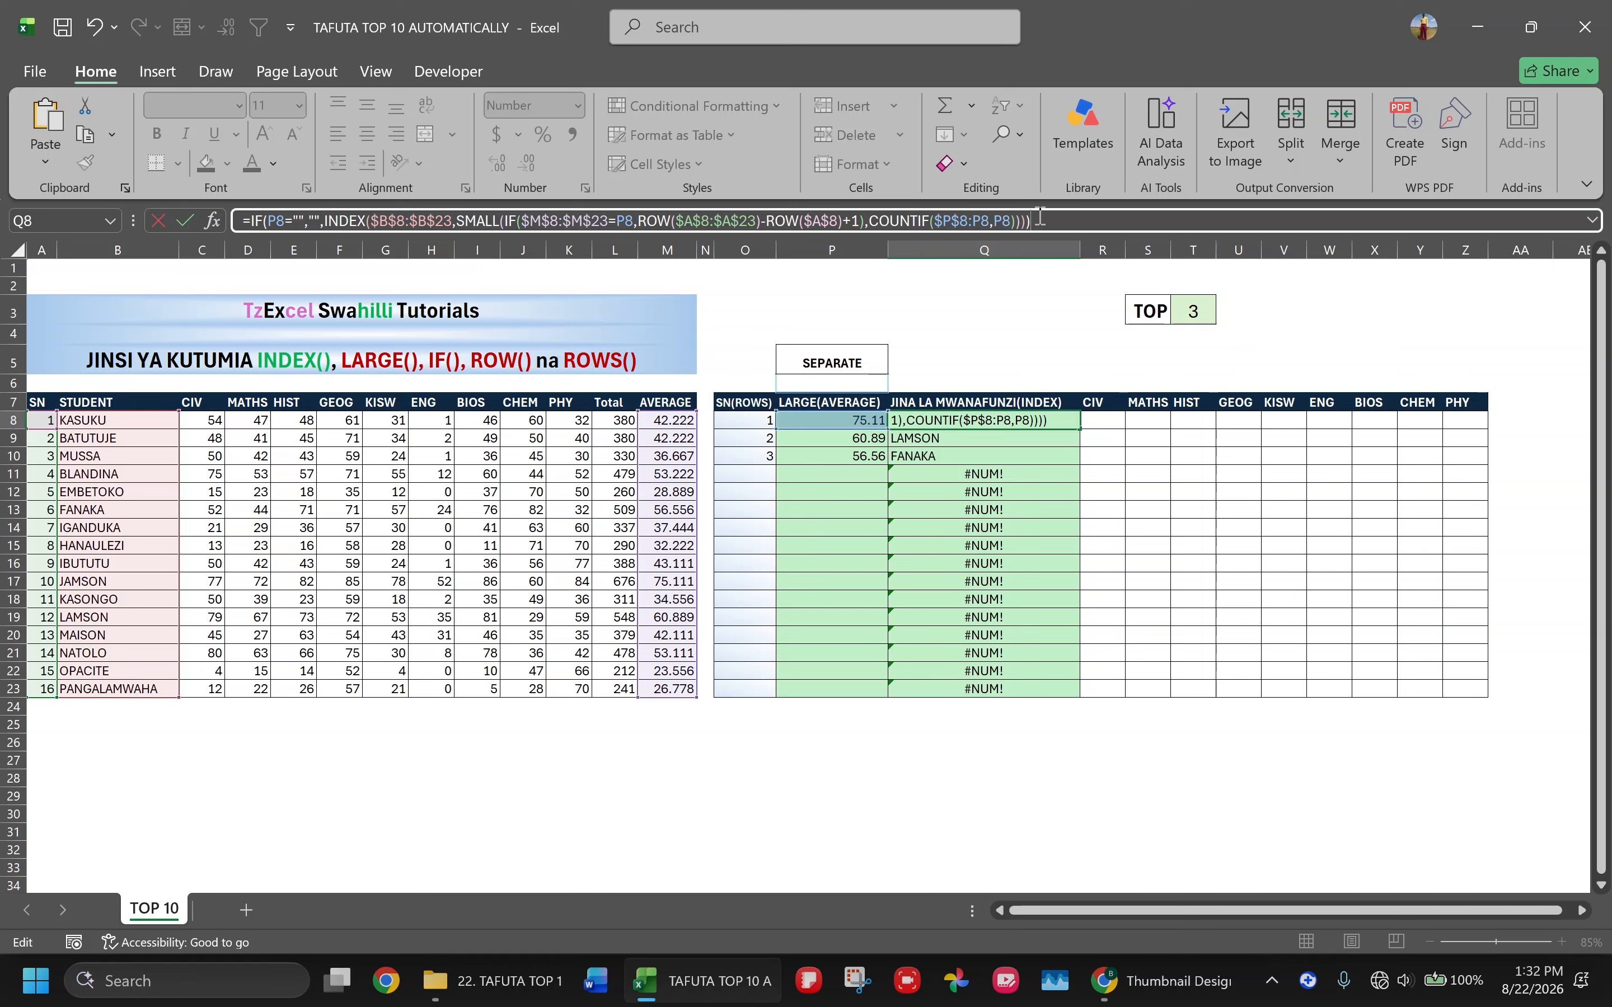
key(ctrl+shift+Return)
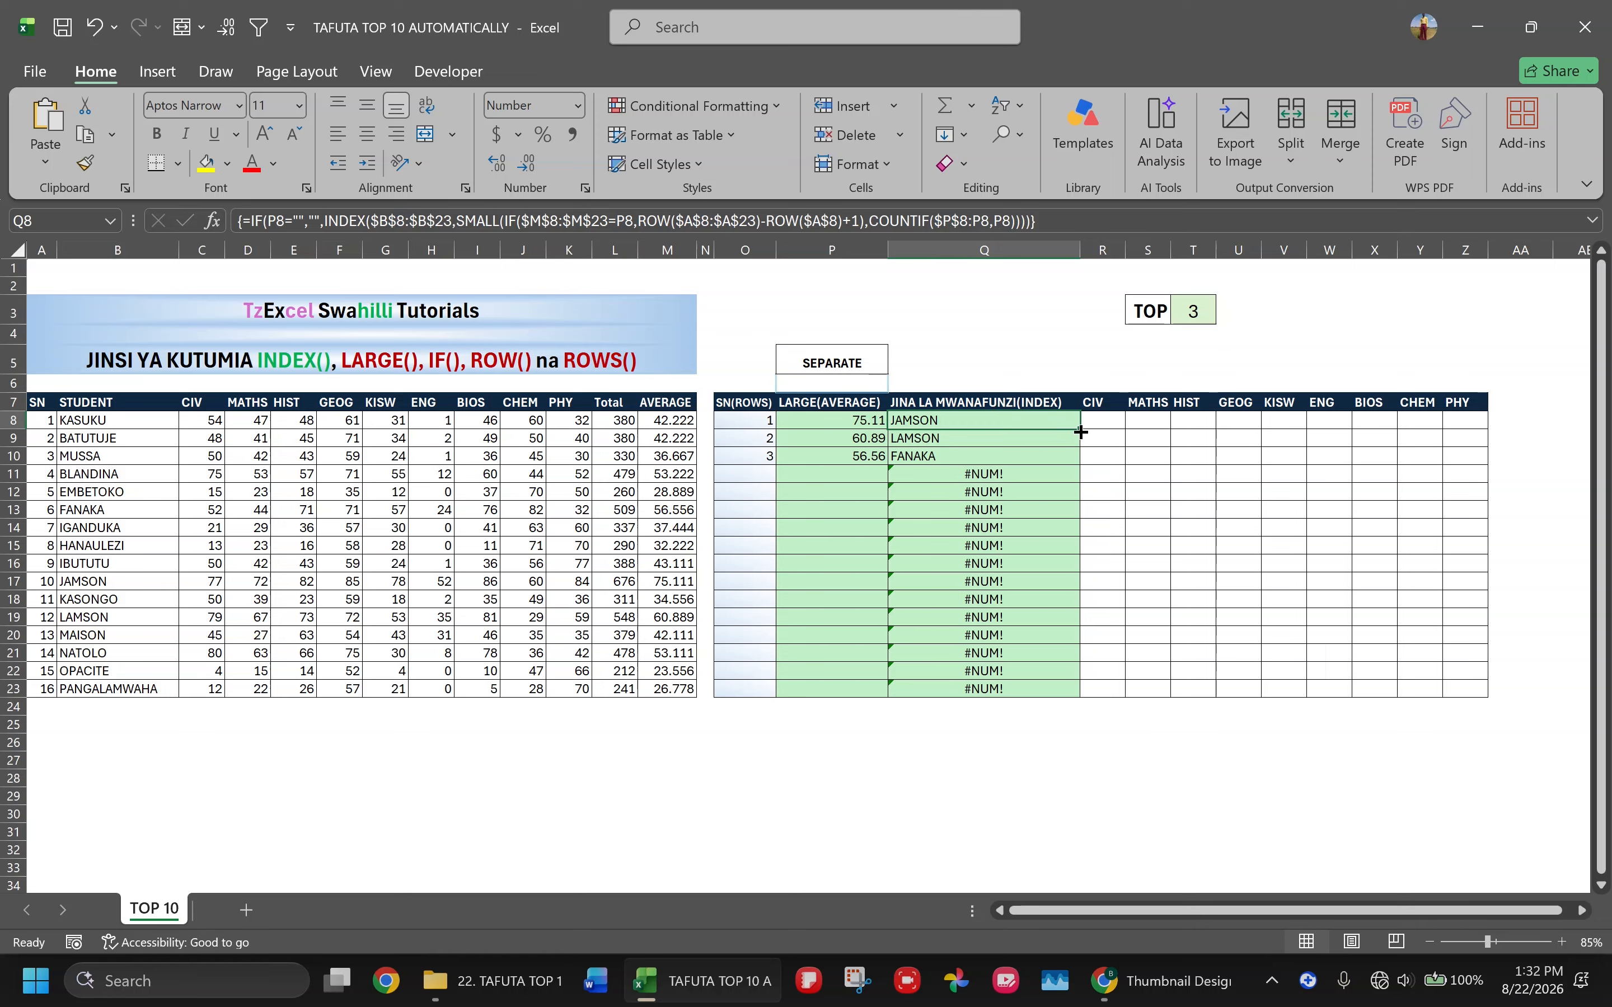
drag(1081, 431, 1072, 693)
click(985, 525)
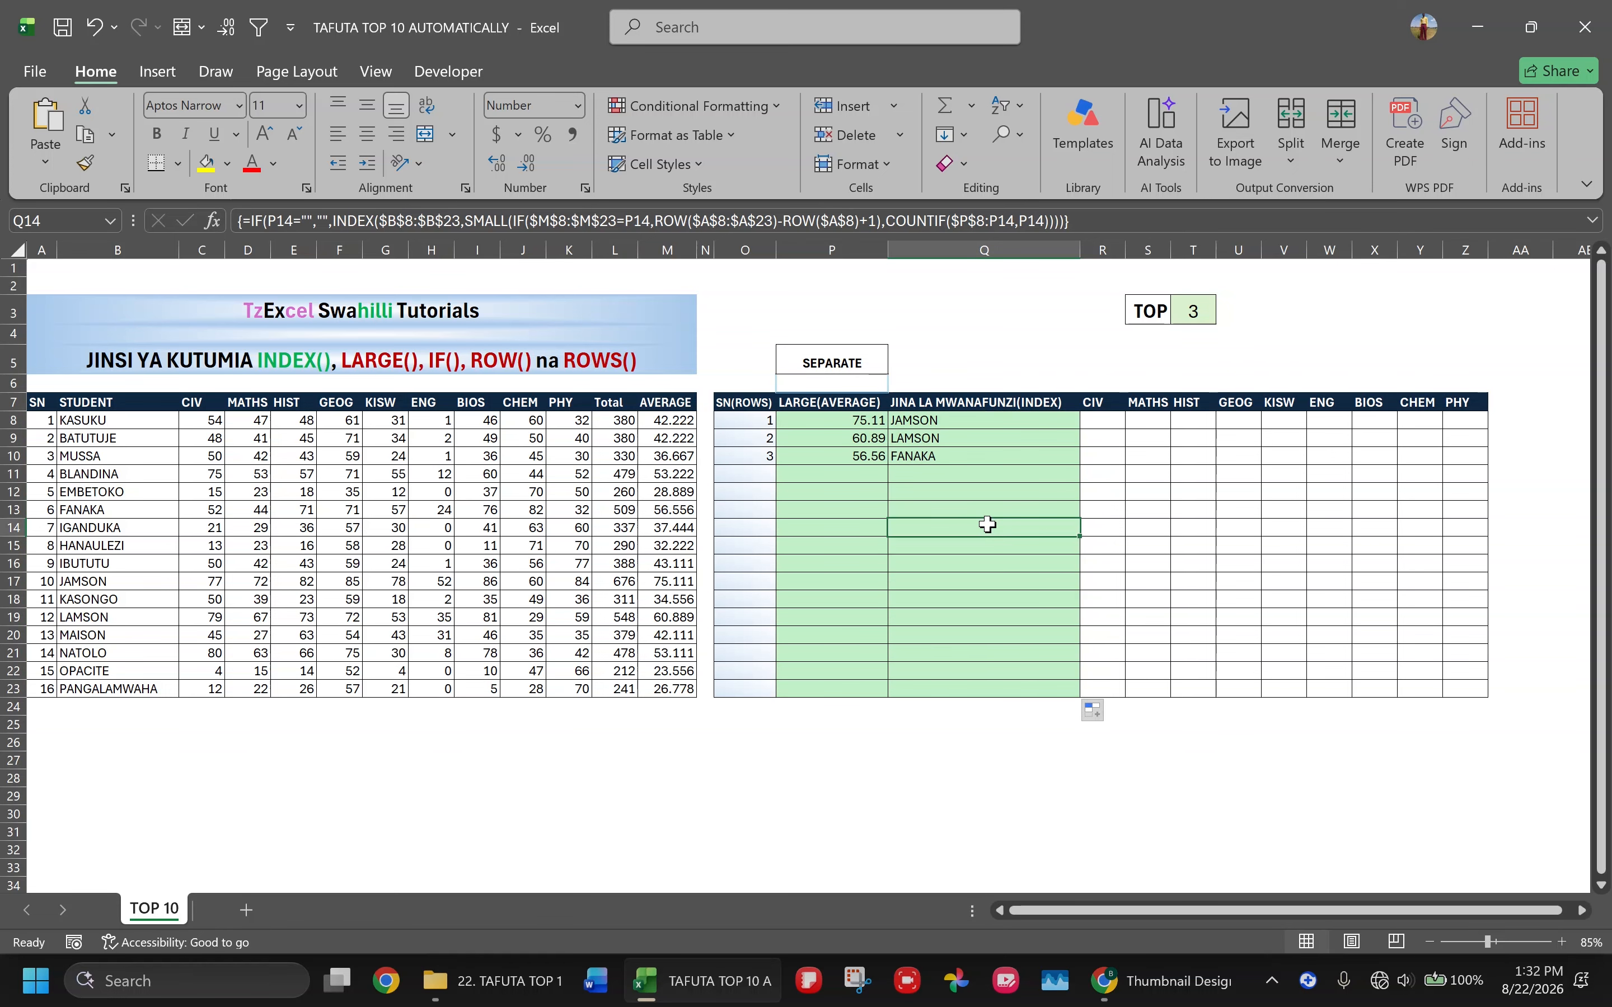
Step: Test the ranking by setting the TOP number in T3 to 5, 10 and 16 in turn
click(1194, 308)
text(5)
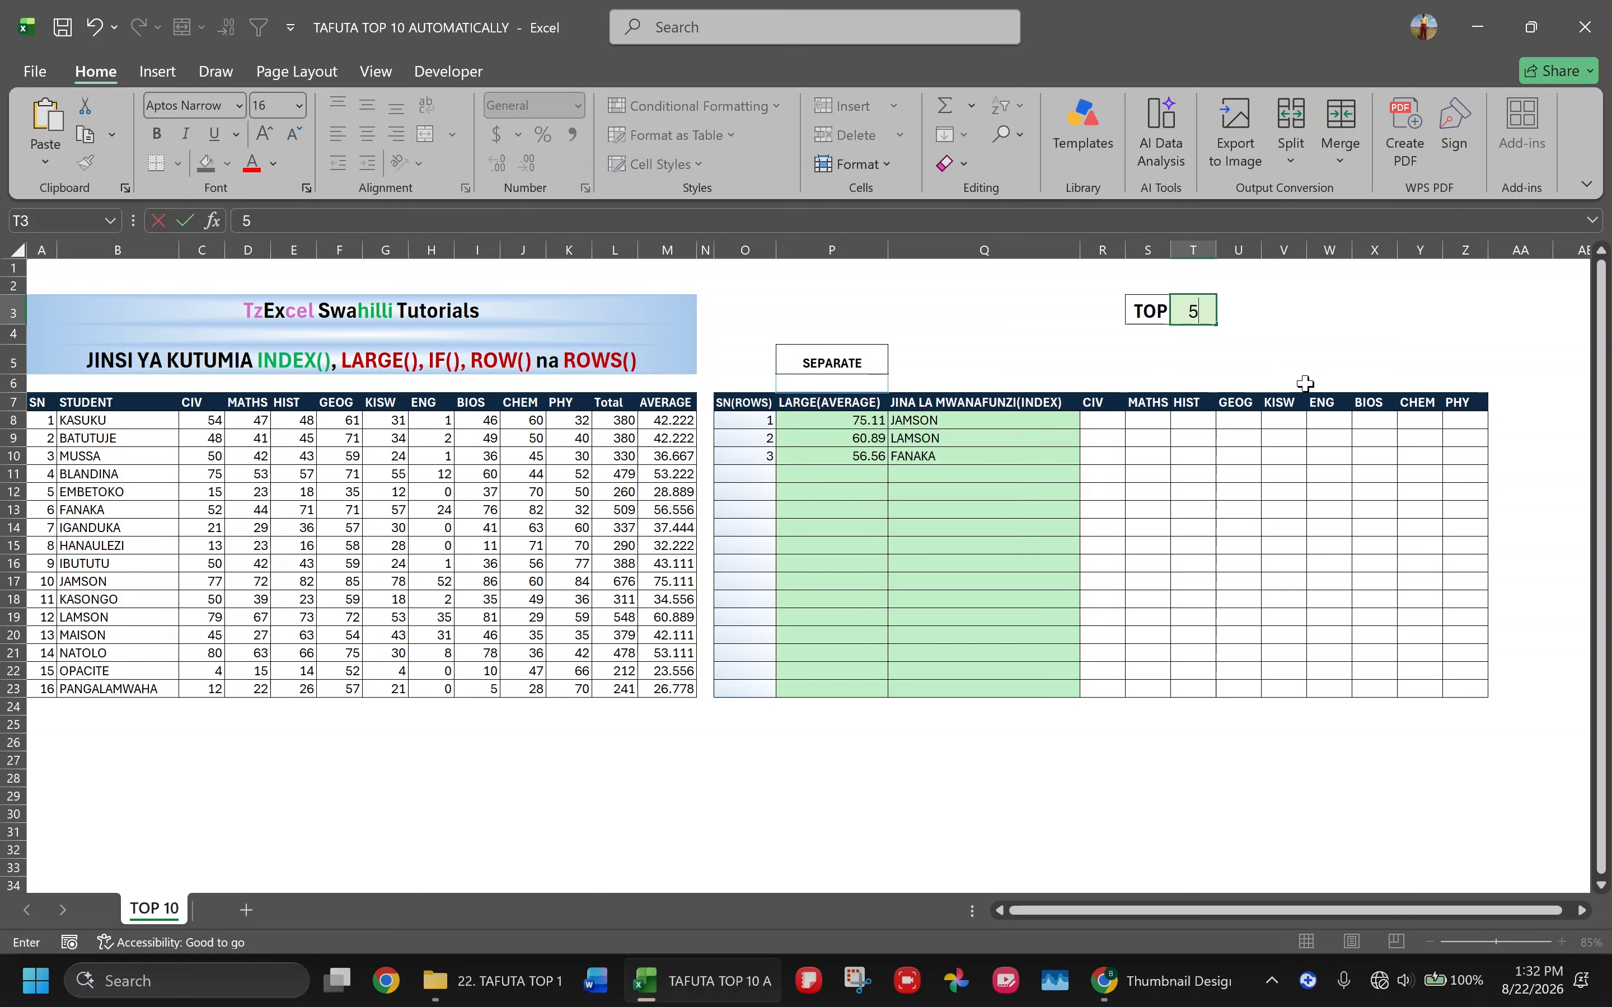
key(Return)
click(1198, 305)
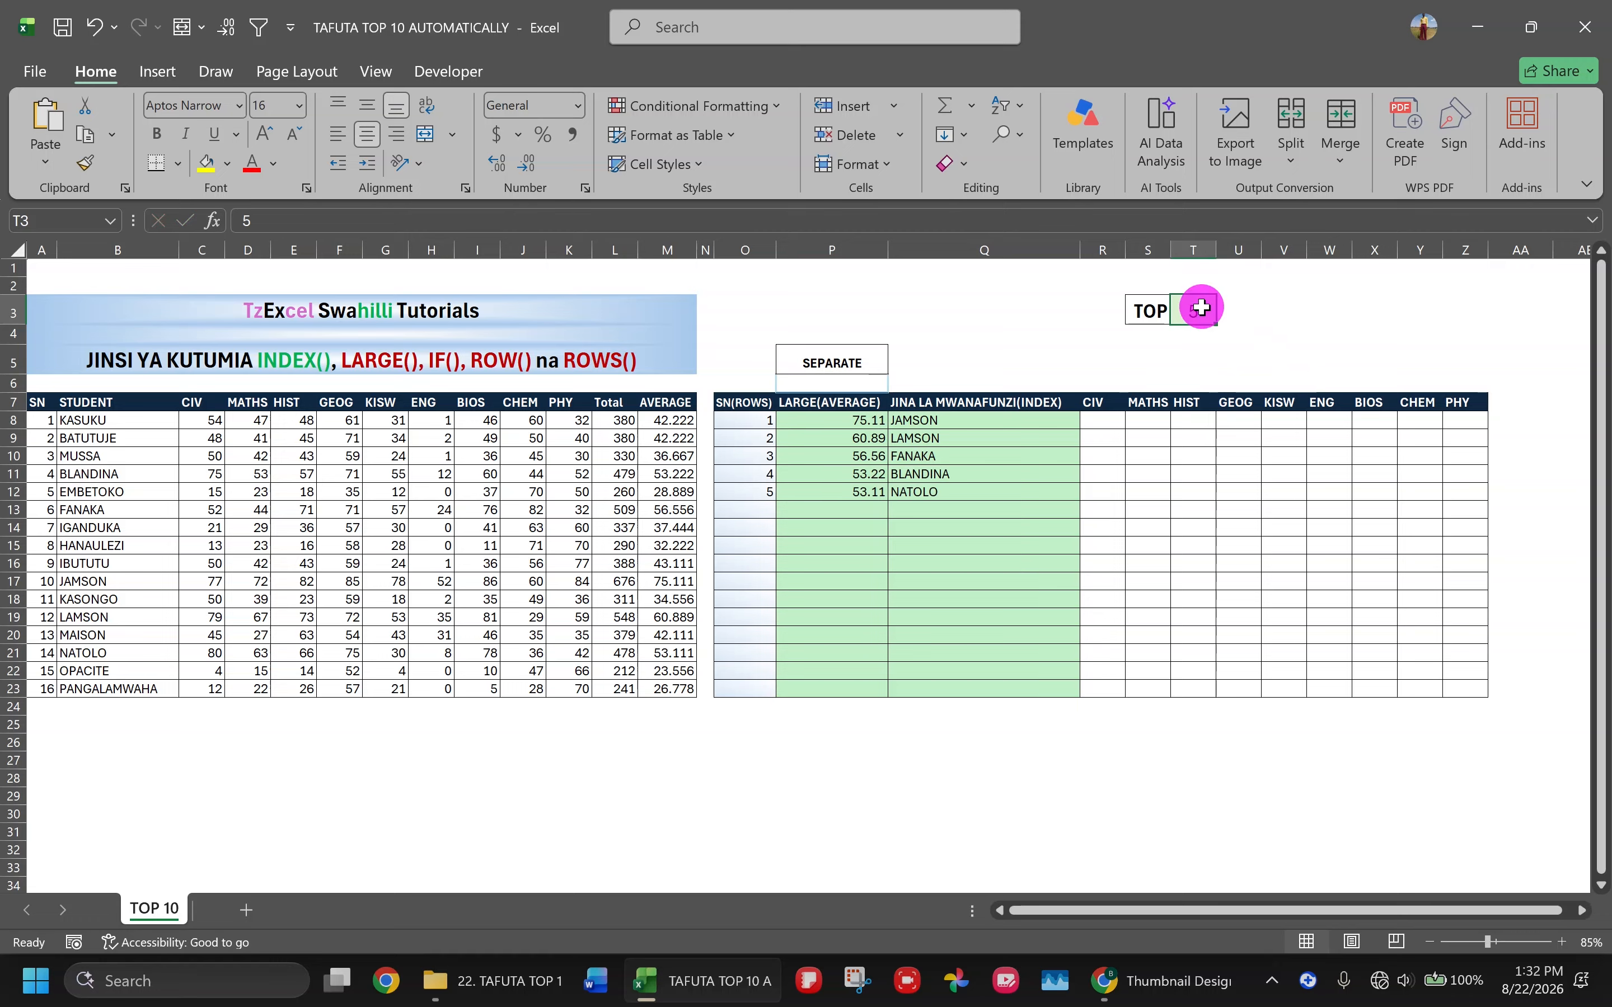
text(10)
key(Return)
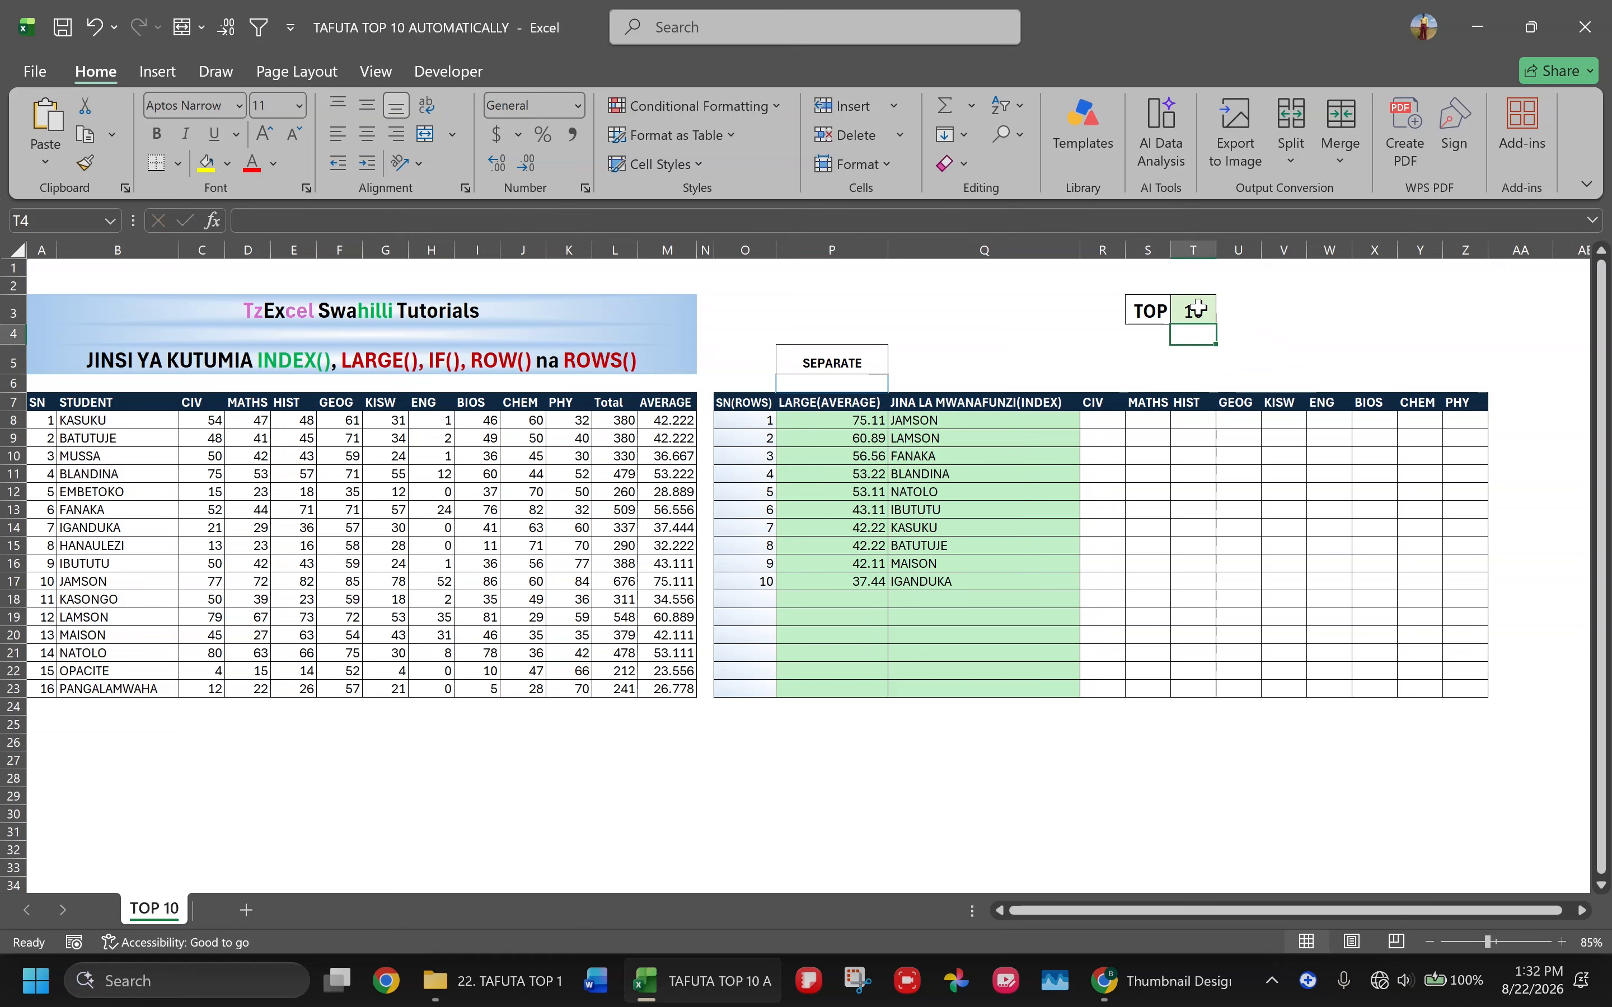
click(1198, 308)
text(16)
key(Return)
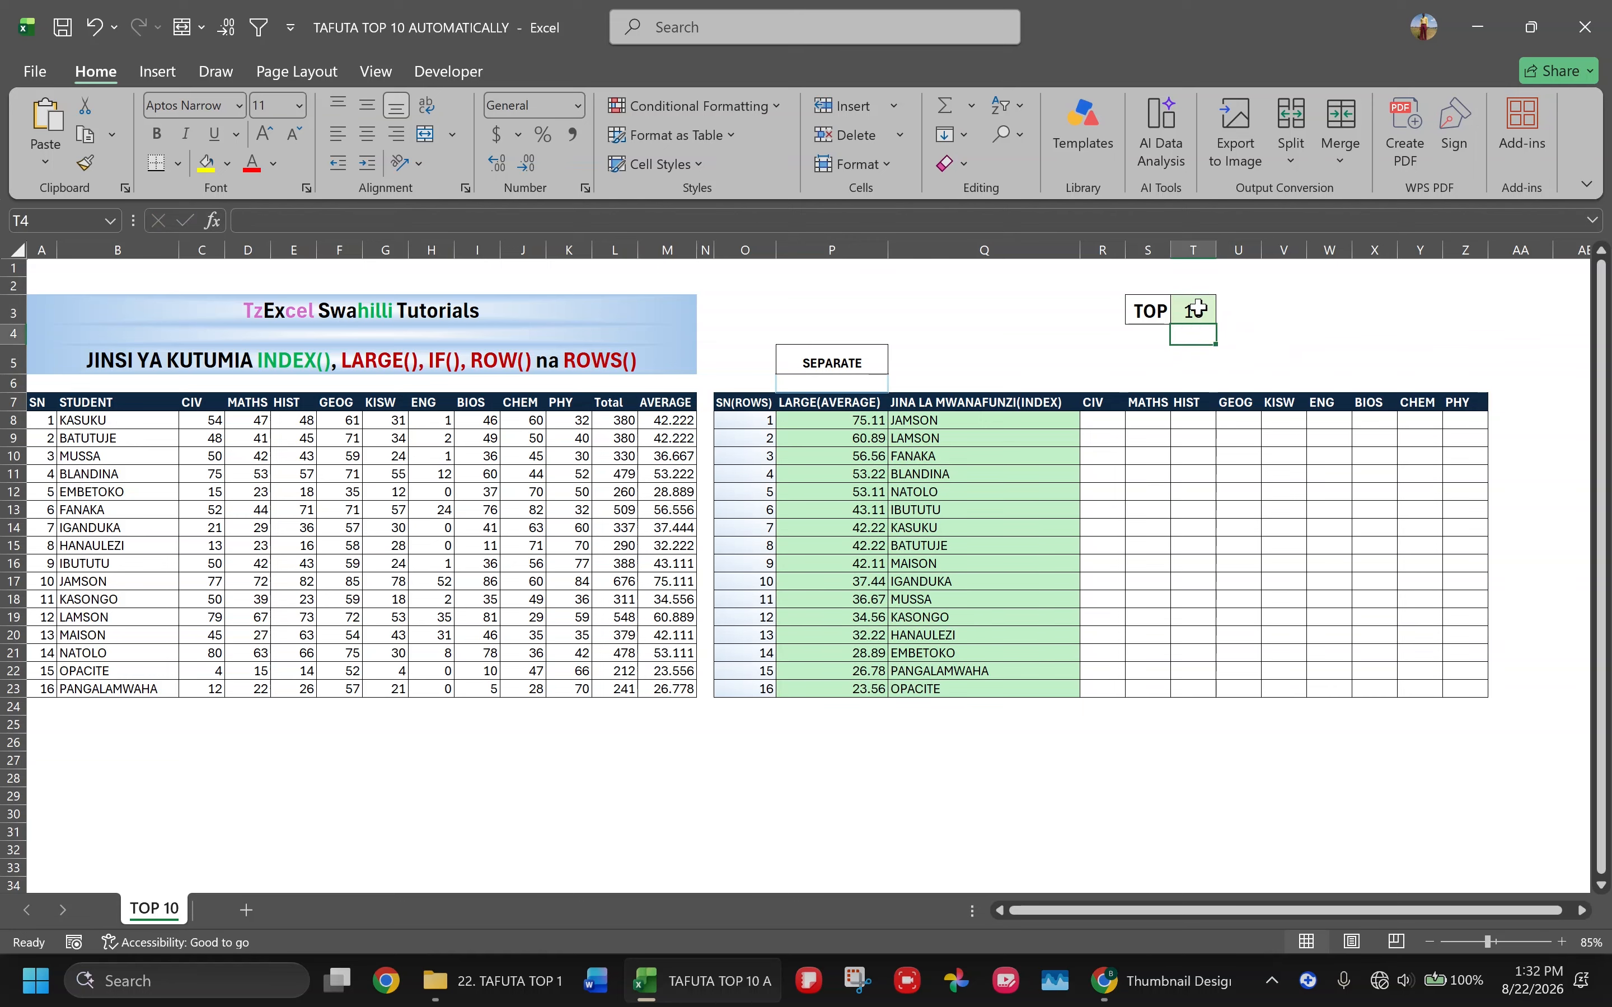
Step: Test the ranking with smaller TOP numbers in T3, entering 2, 1, 2 and 9 in turn
double_click(1198, 307)
text(2)
key(Return)
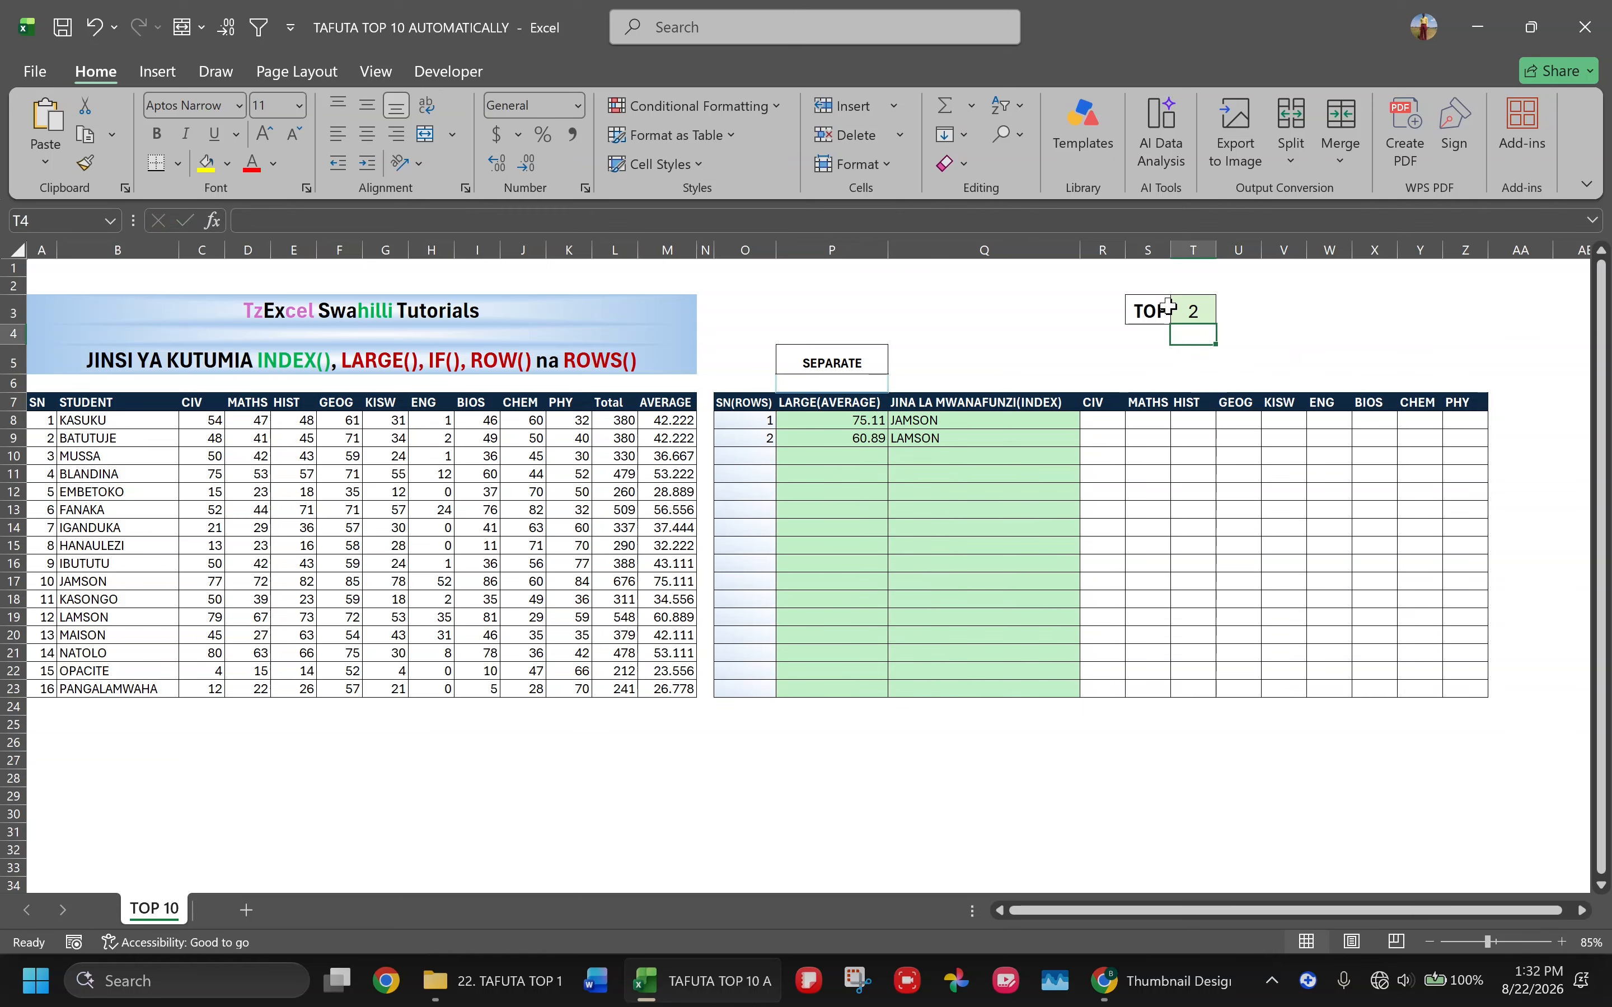
click(1190, 312)
text(1)
key(Return)
click(1207, 318)
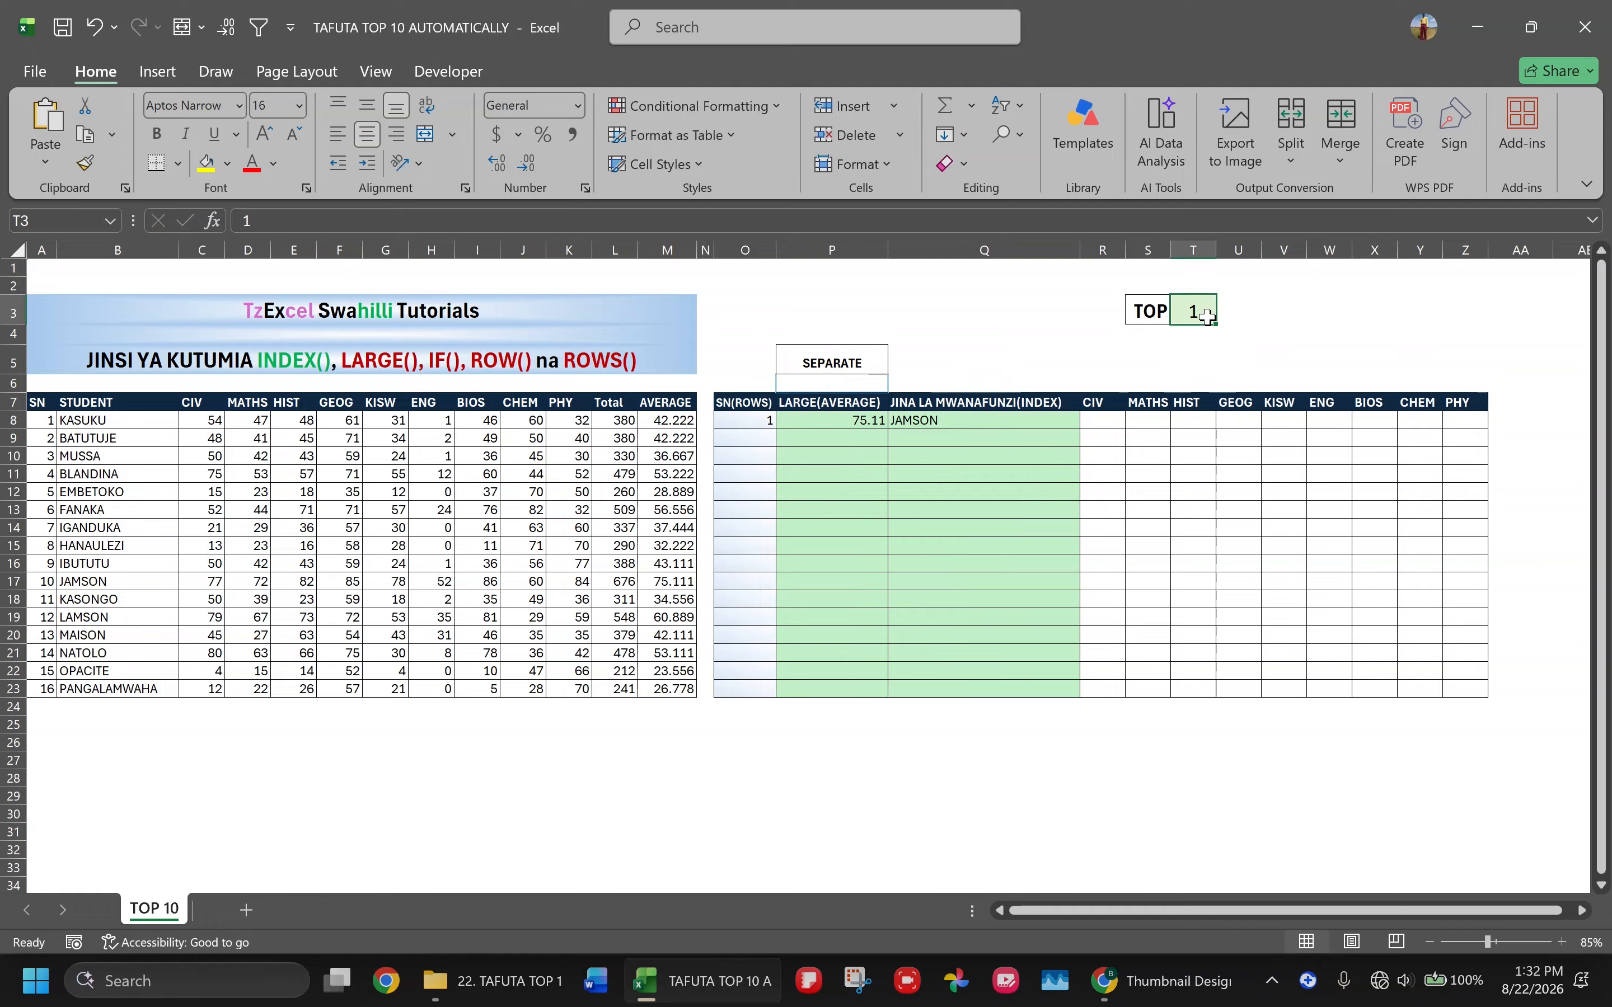
text(2)
key(Return)
click(1196, 305)
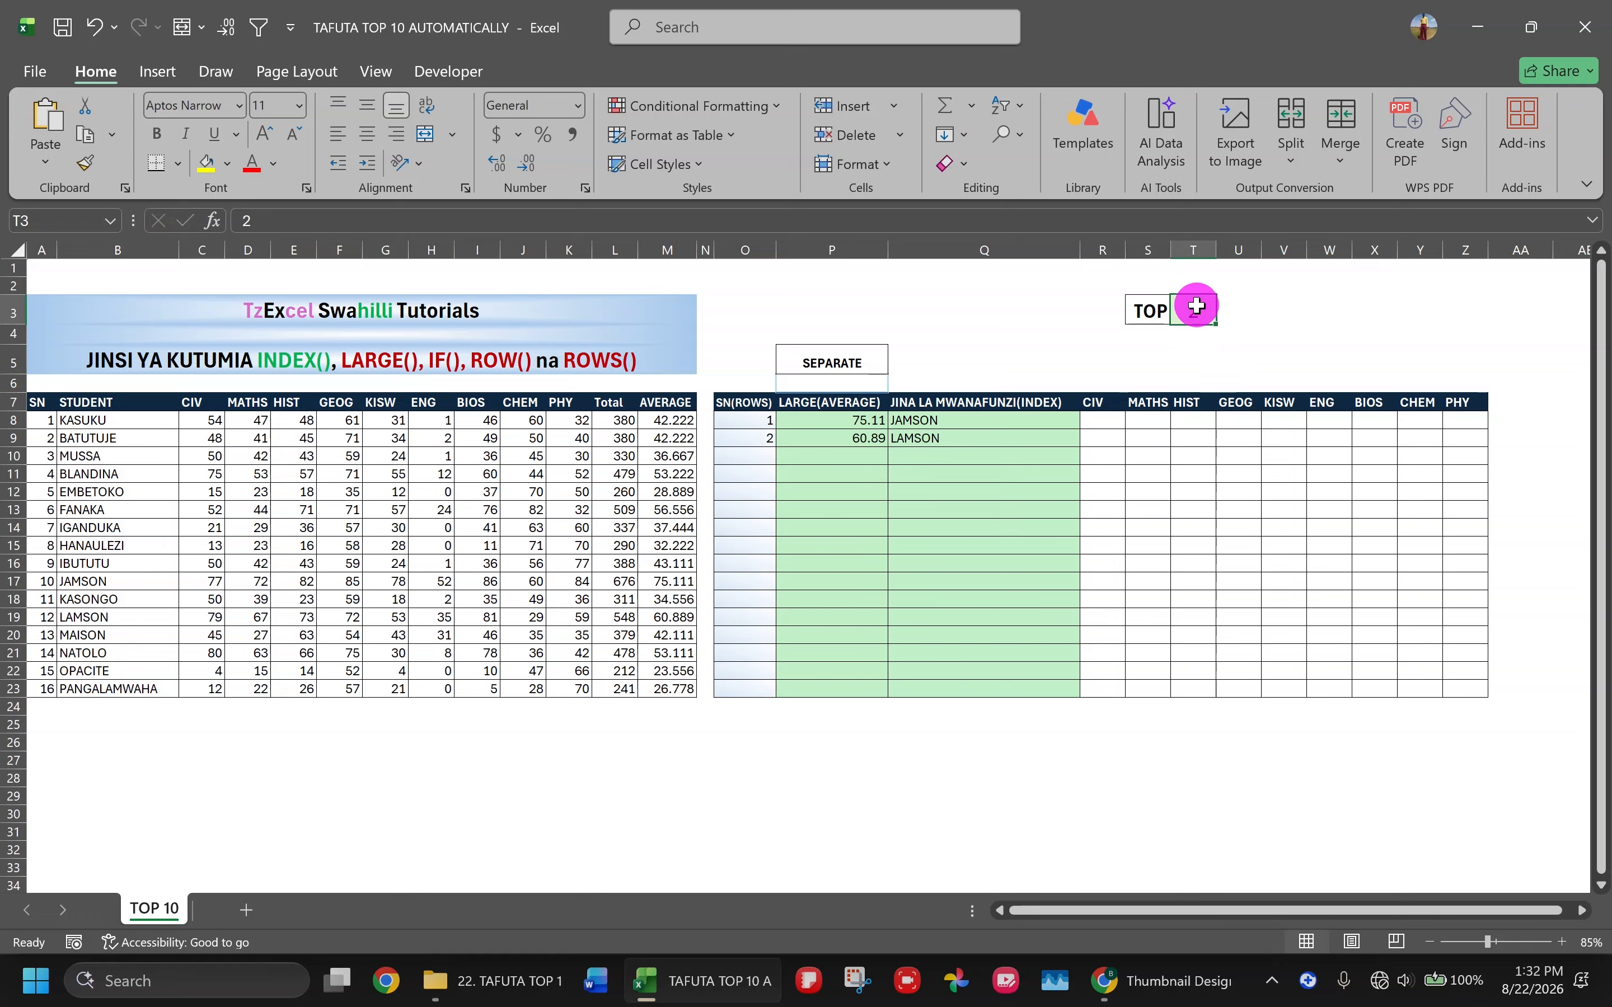
text(9)
key(Return)
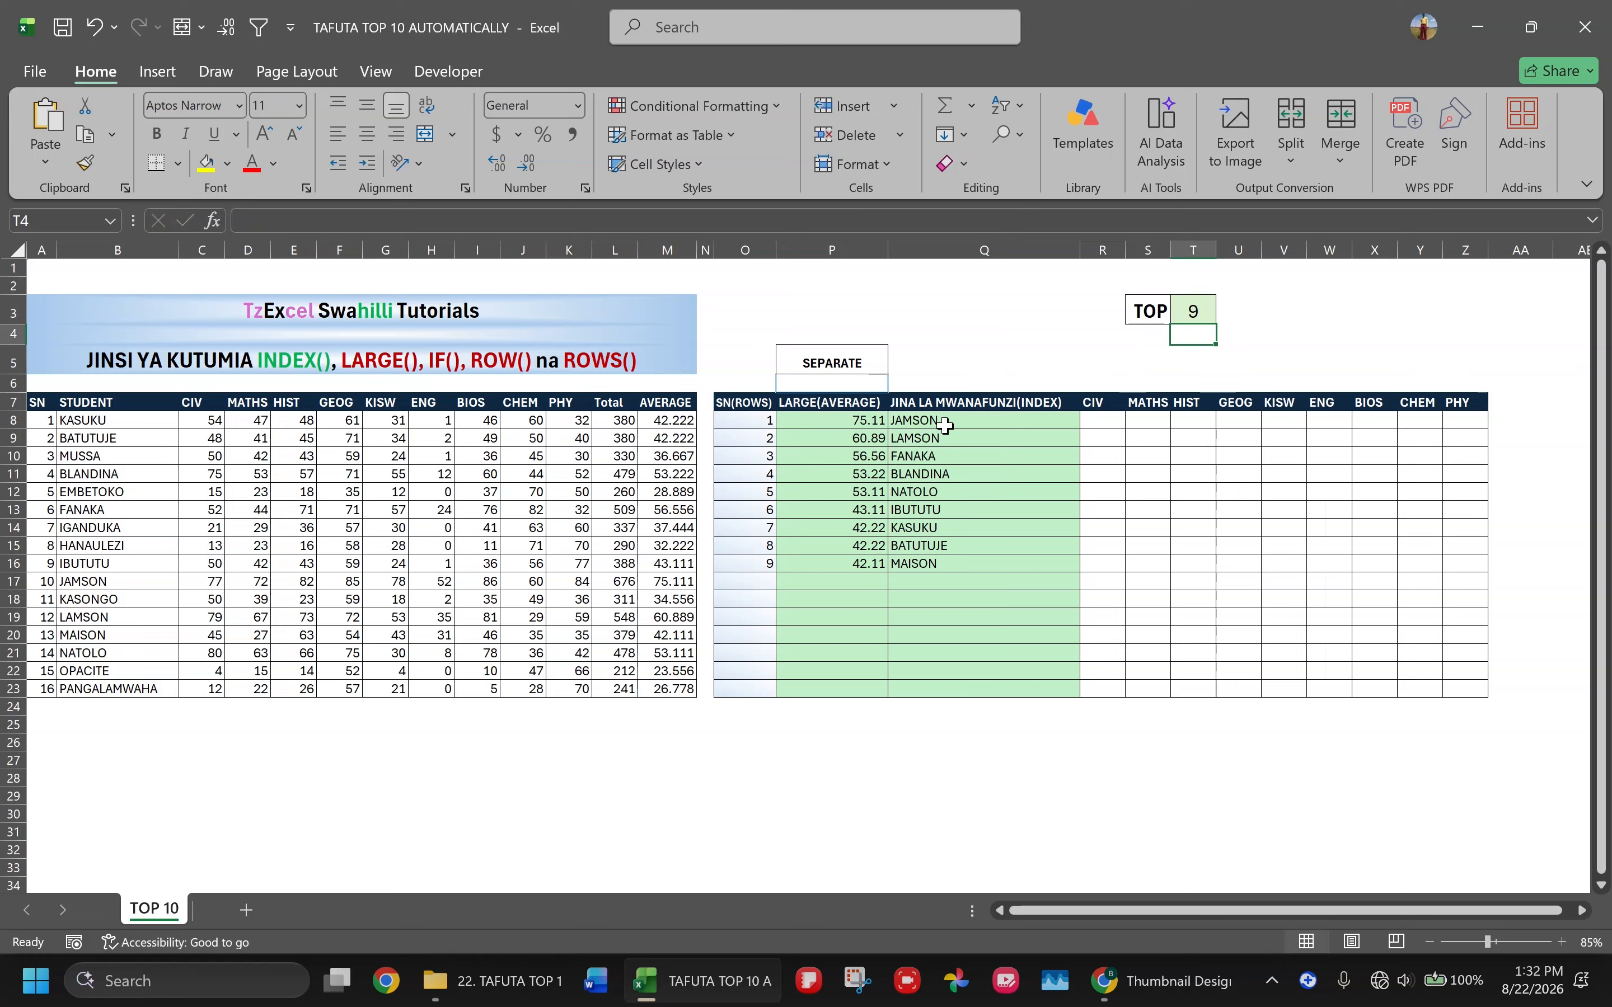
Step: Set the TOP number in T3 to 10
click(1198, 311)
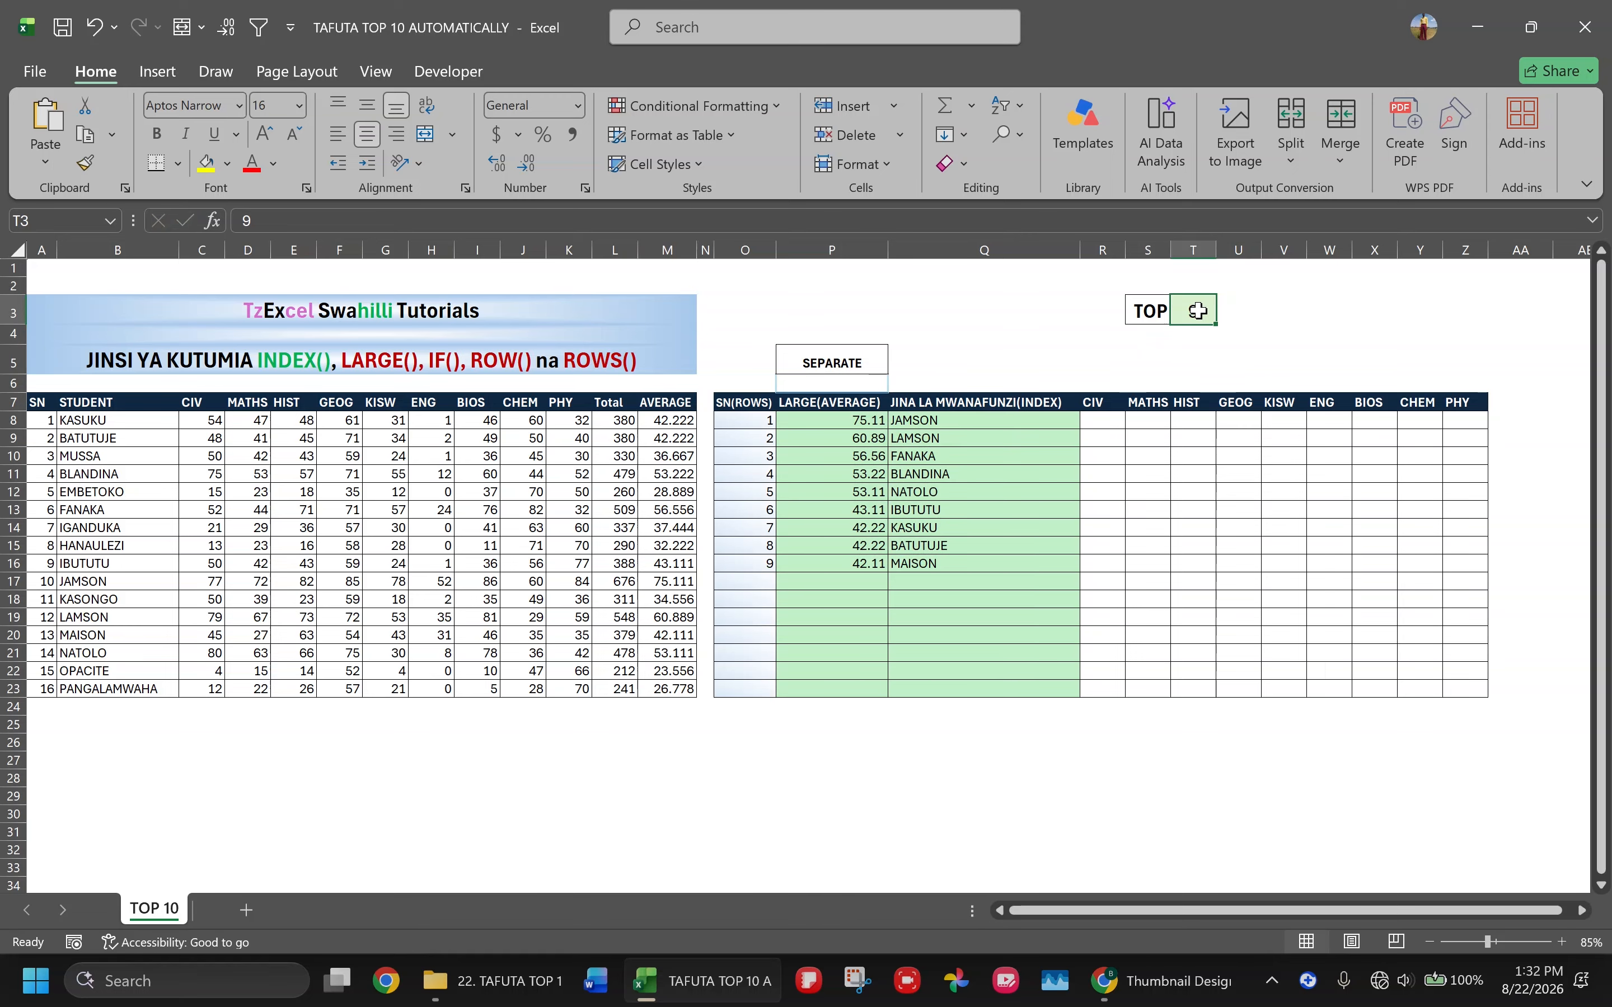
click(1198, 311)
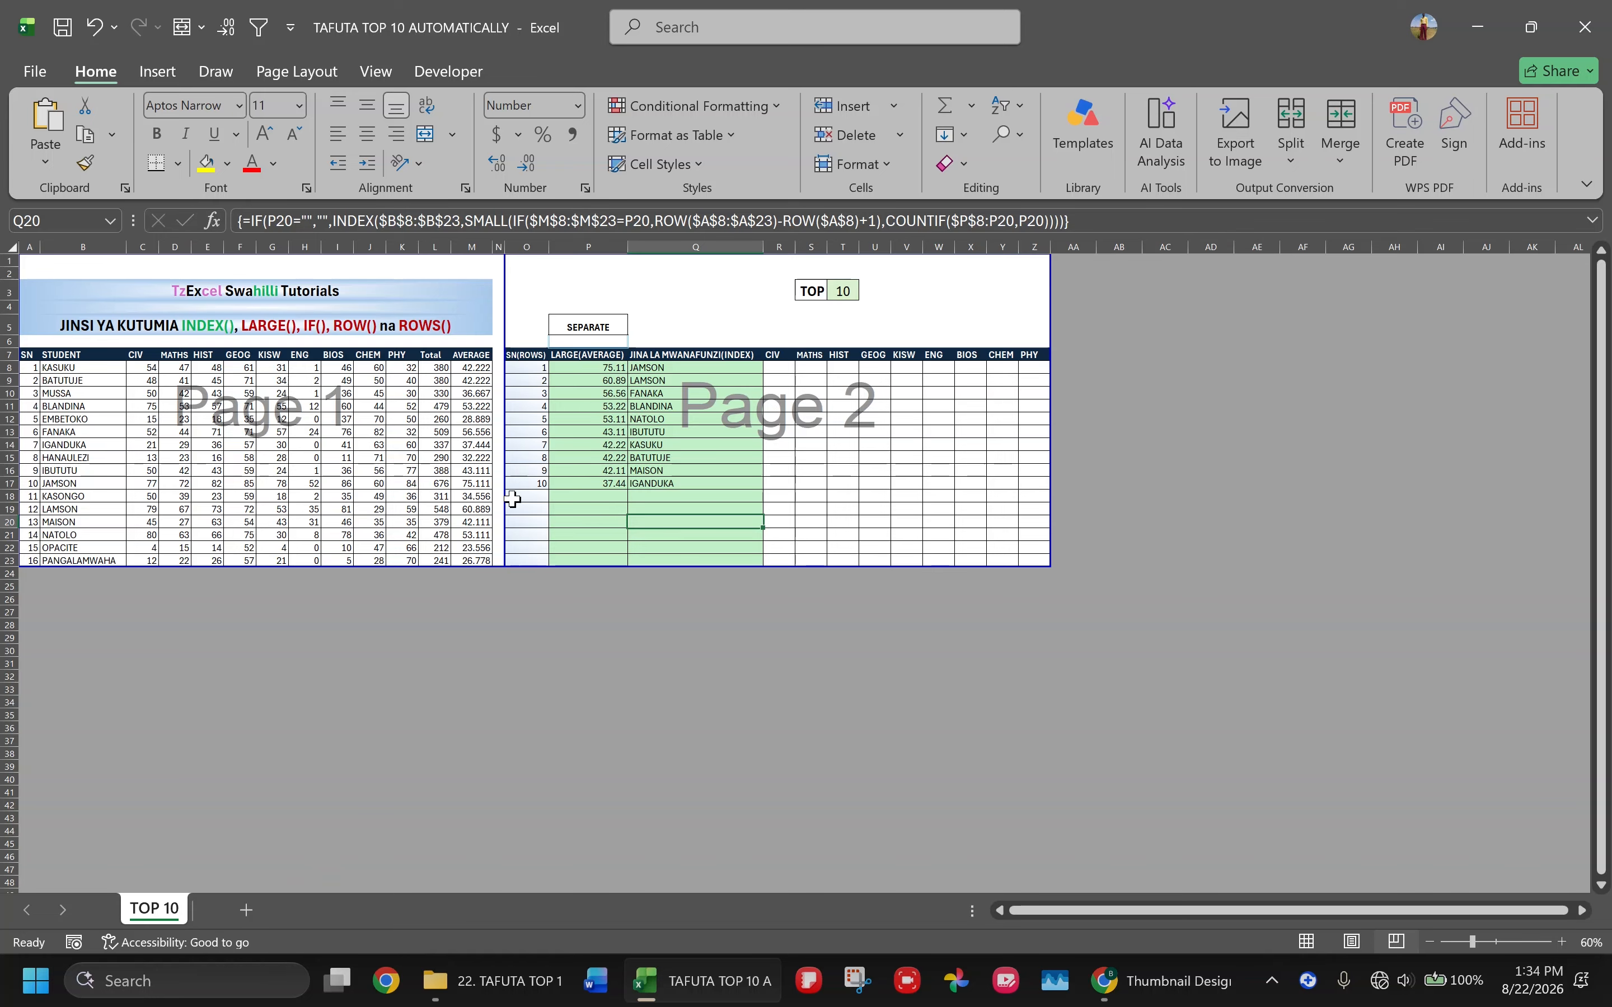
Step: Switch the worksheet from page break preview back to normal view
scroll(602, 532, up, 2)
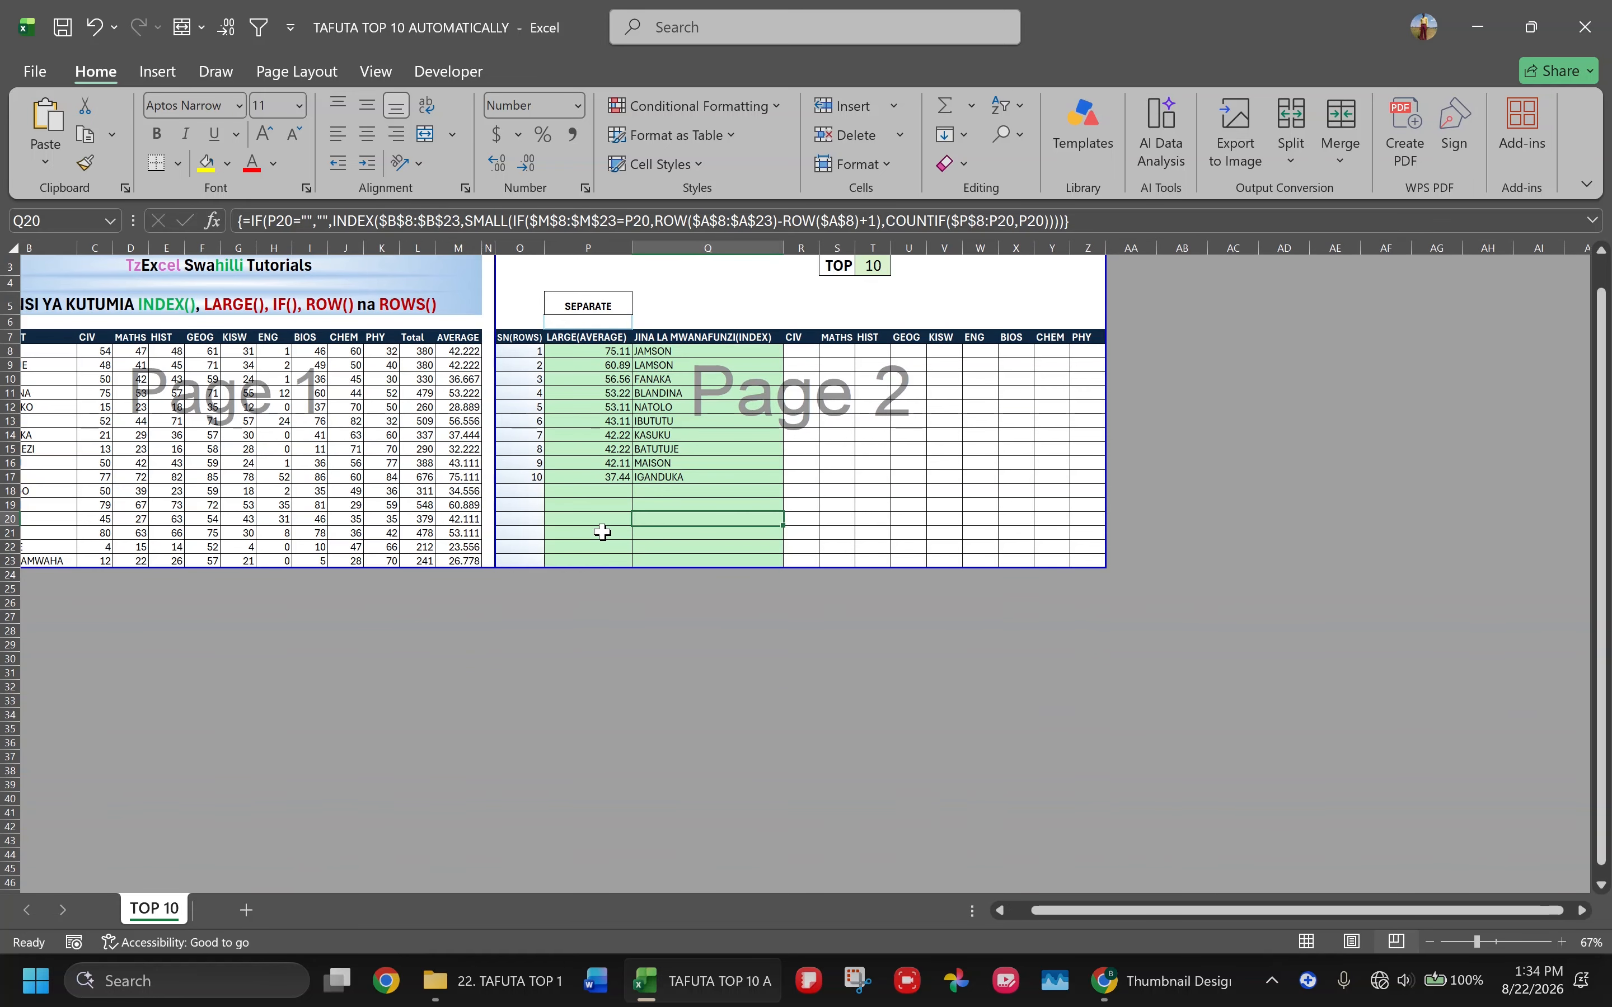
click(1354, 940)
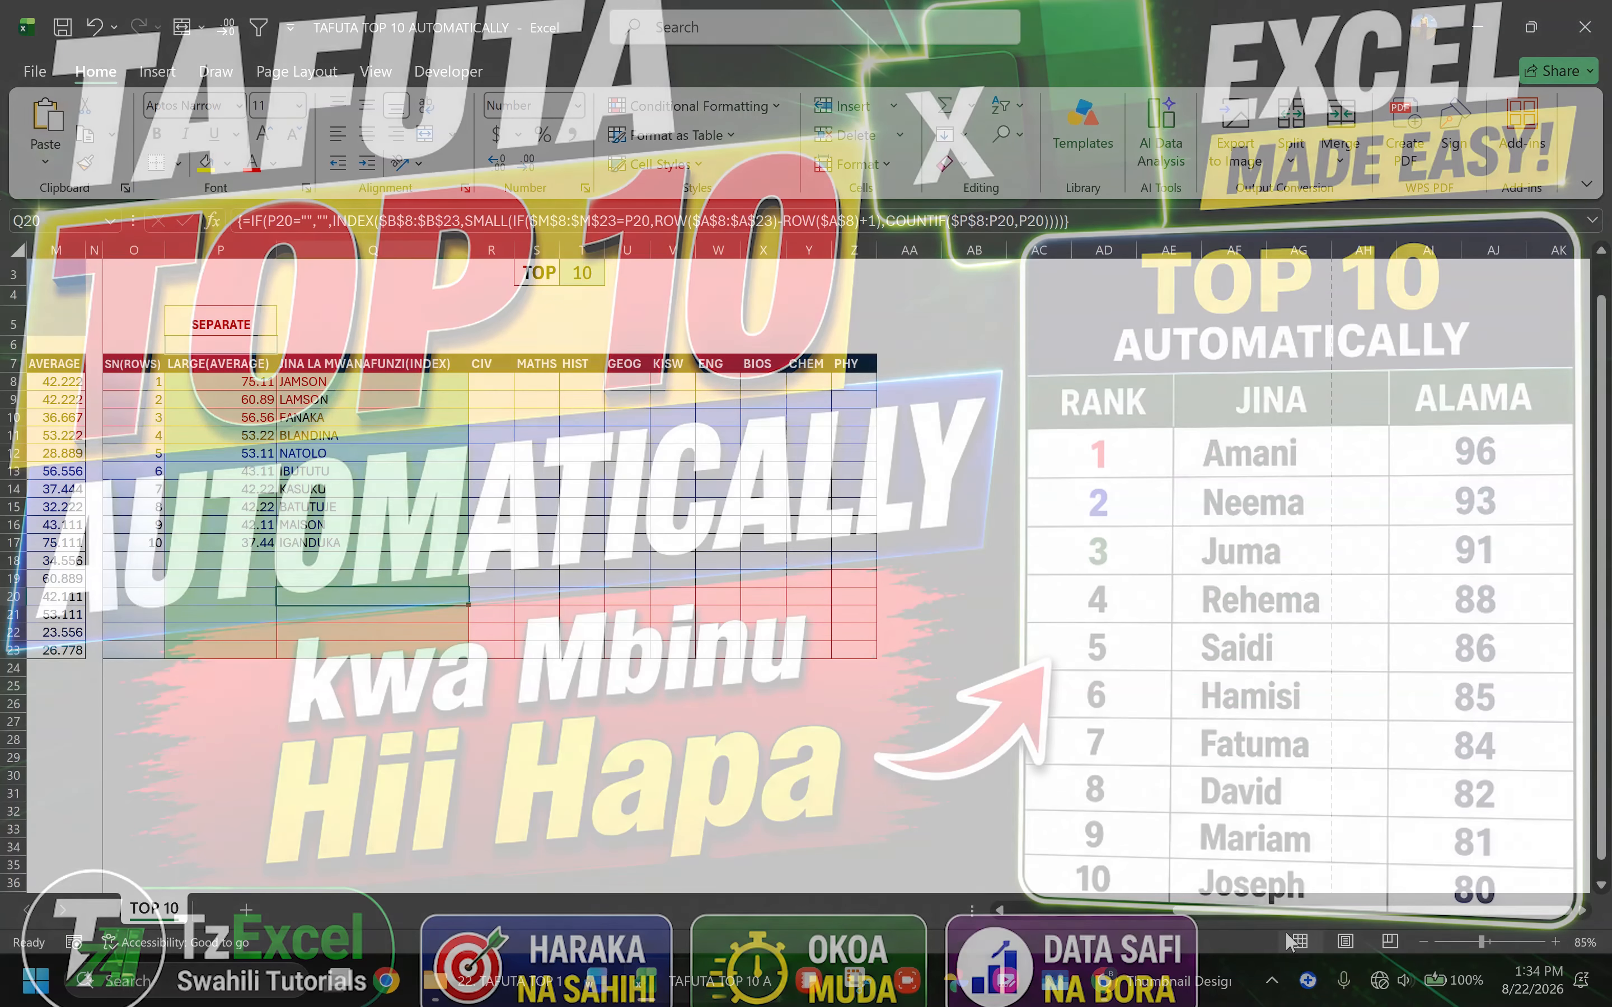